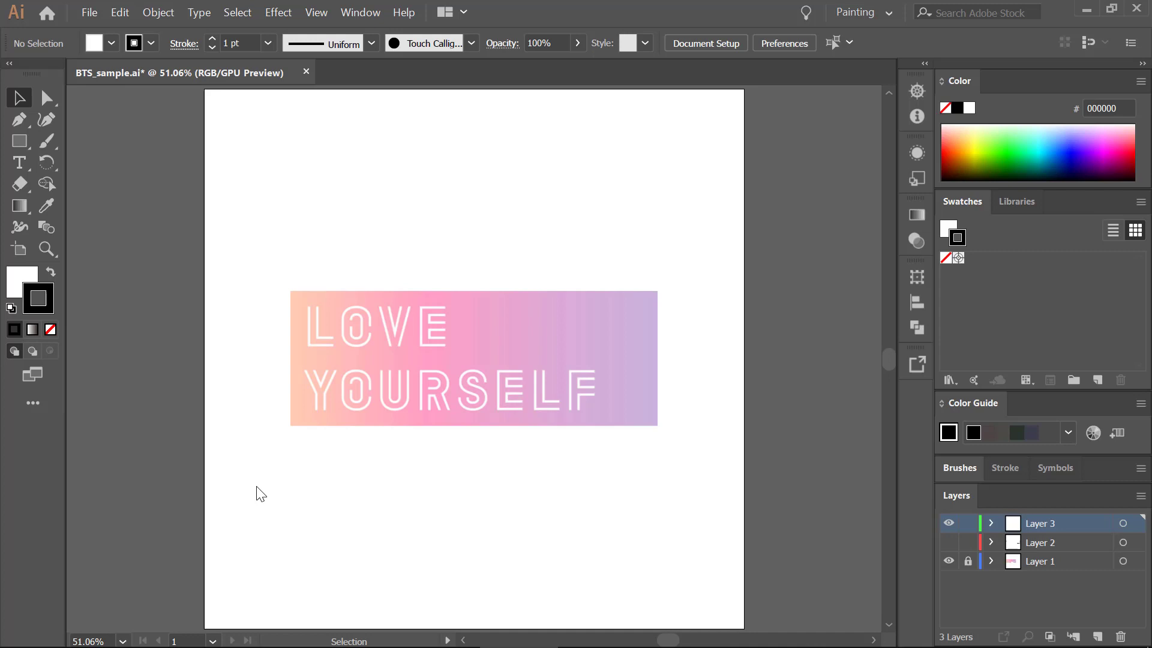
Switch to the Photos viewer to examine the Lovelo line typeface sample, and return to the Illustrator artwork
{"action": "key", "text": "alt+Tab"}
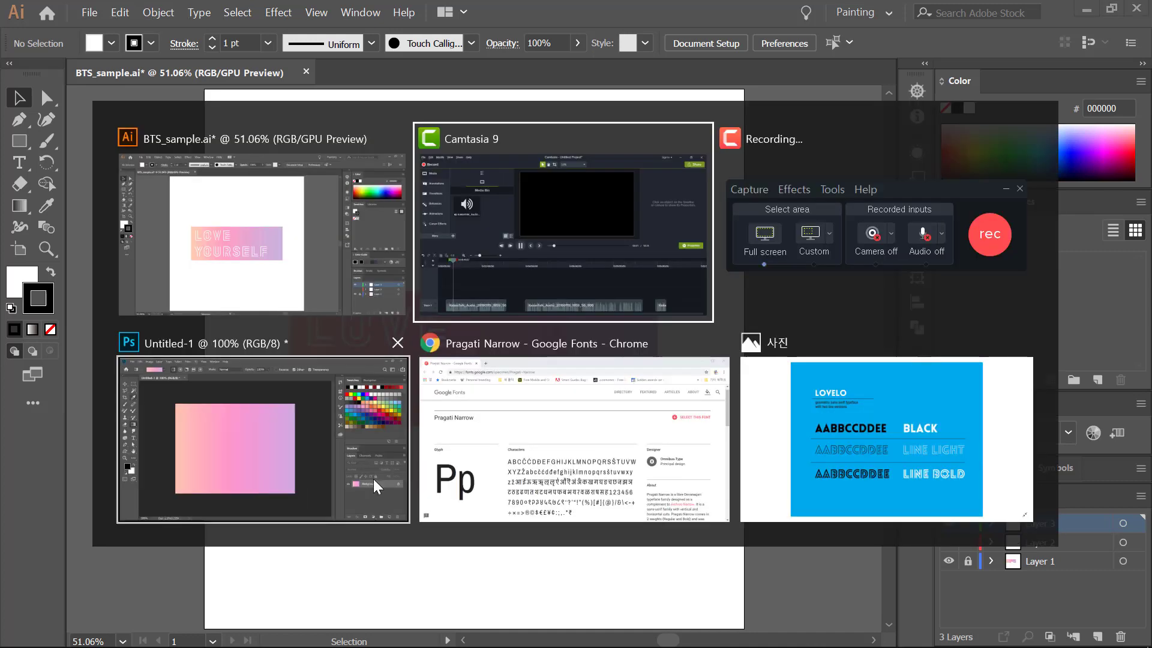
{"action": "left_click", "coordinate": [805, 444]}
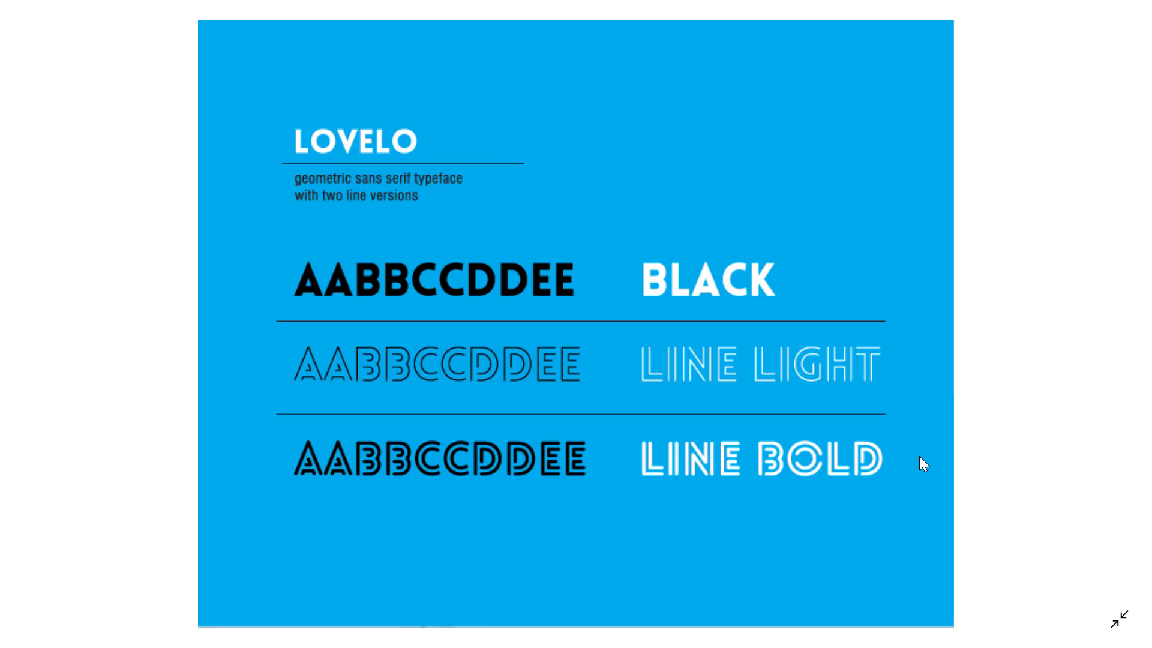
{"action": "key", "text": "alt+Tab"}
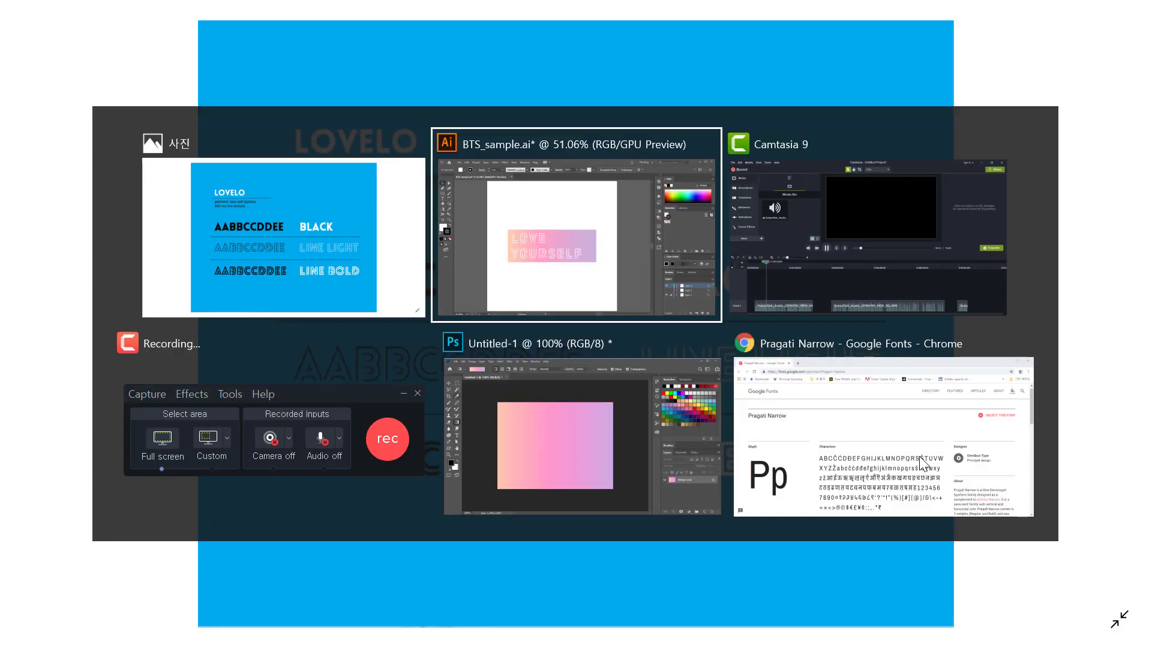
{"action": "left_click", "coordinate": [639, 256]}
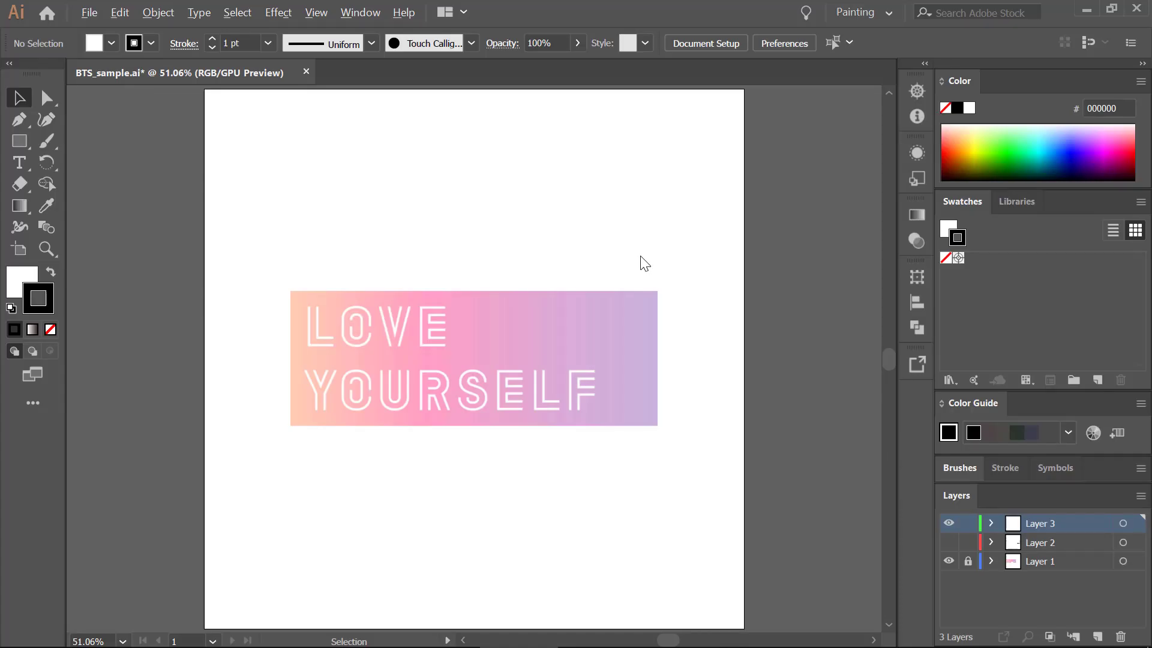
Switch to Chrome to review the Pragati Narrow specimen on Google Fonts in a maximized window, and return to Illustrator
{"action": "key", "text": "alt+Tab"}
{"action": "left_click", "coordinate": [813, 380]}
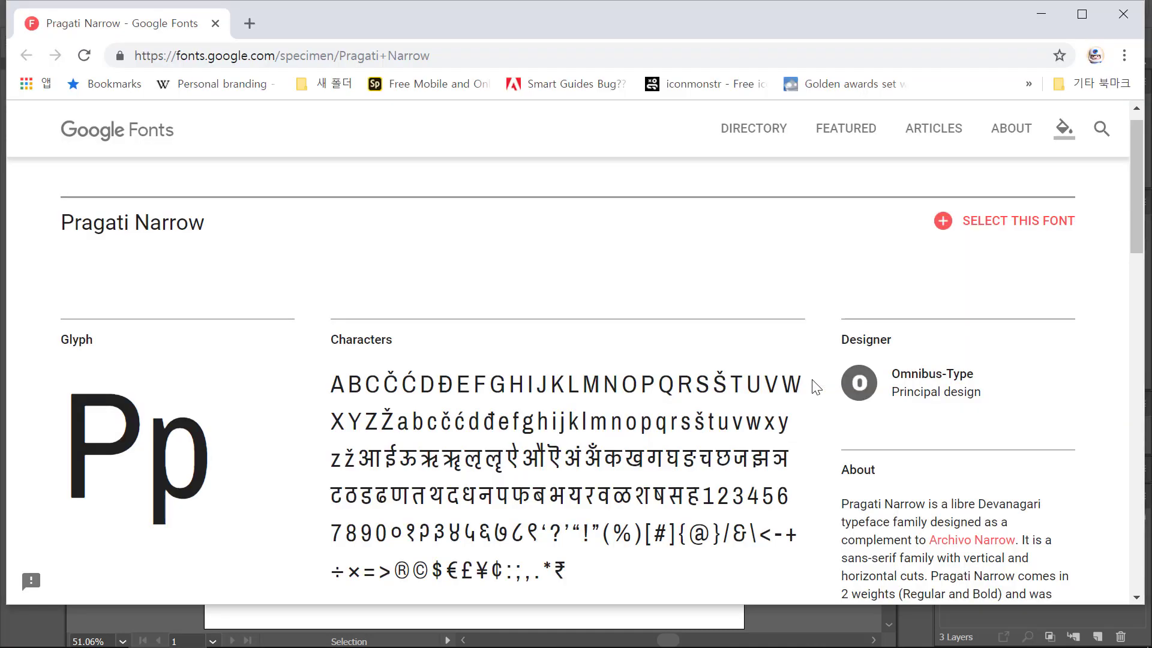
{"action": "left_click", "coordinate": [1080, 17]}
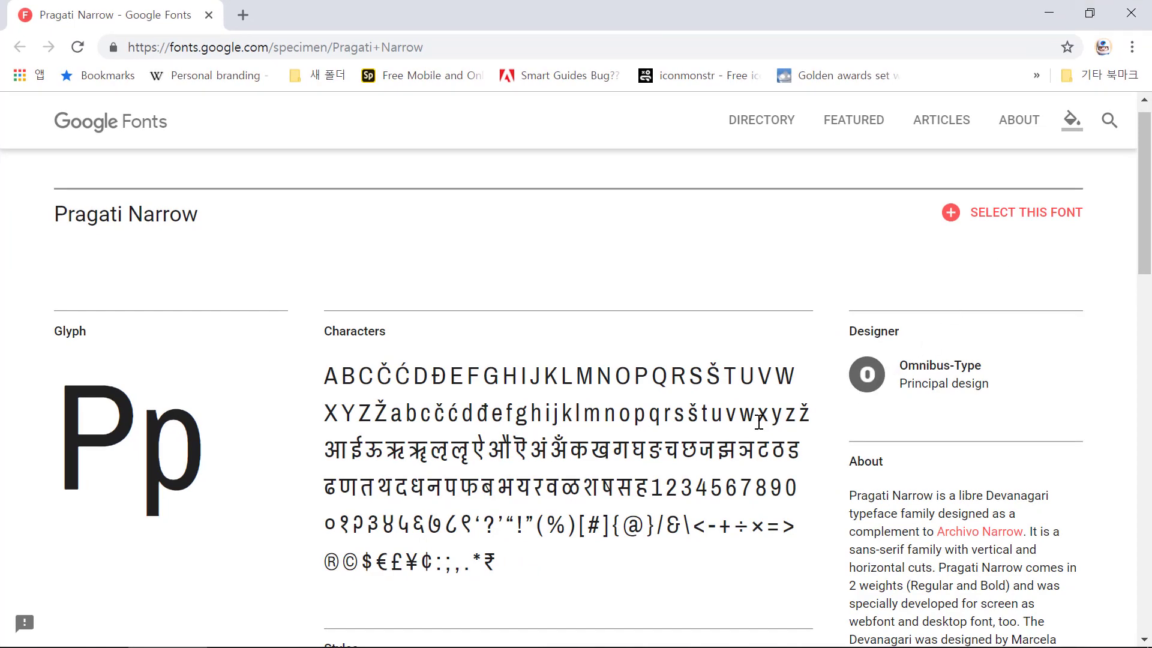
{"action": "key", "text": "alt+Tab"}
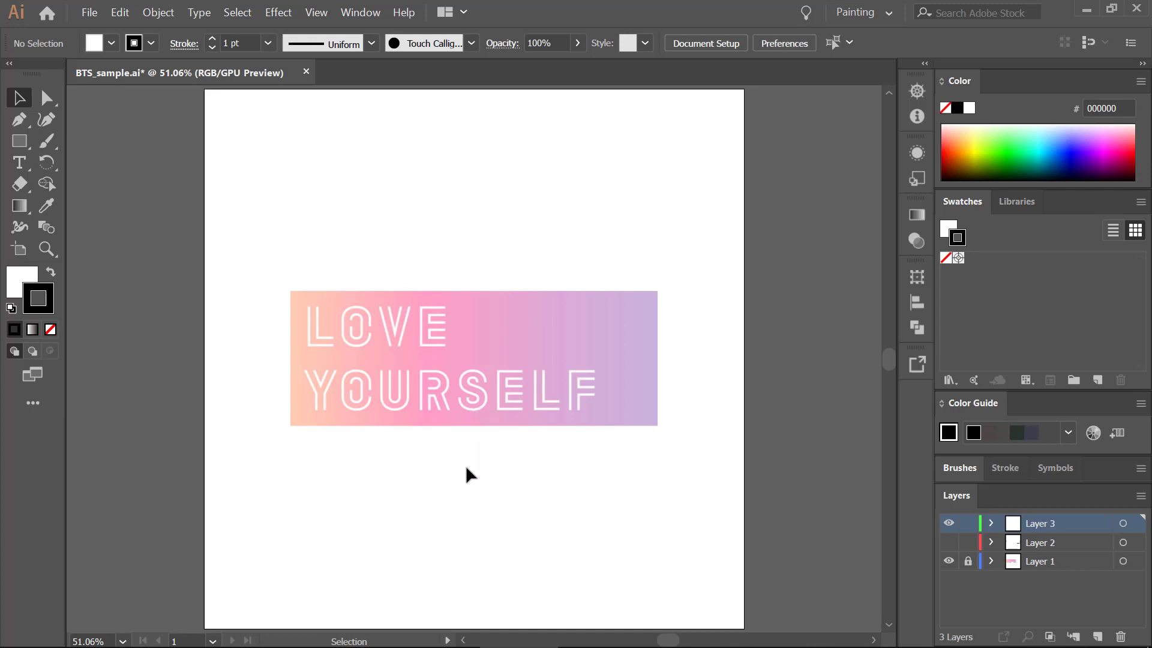
Create a new document from the Web profile with a size of 800 x 600 px
{"action": "left_click", "coordinate": [84, 17]}
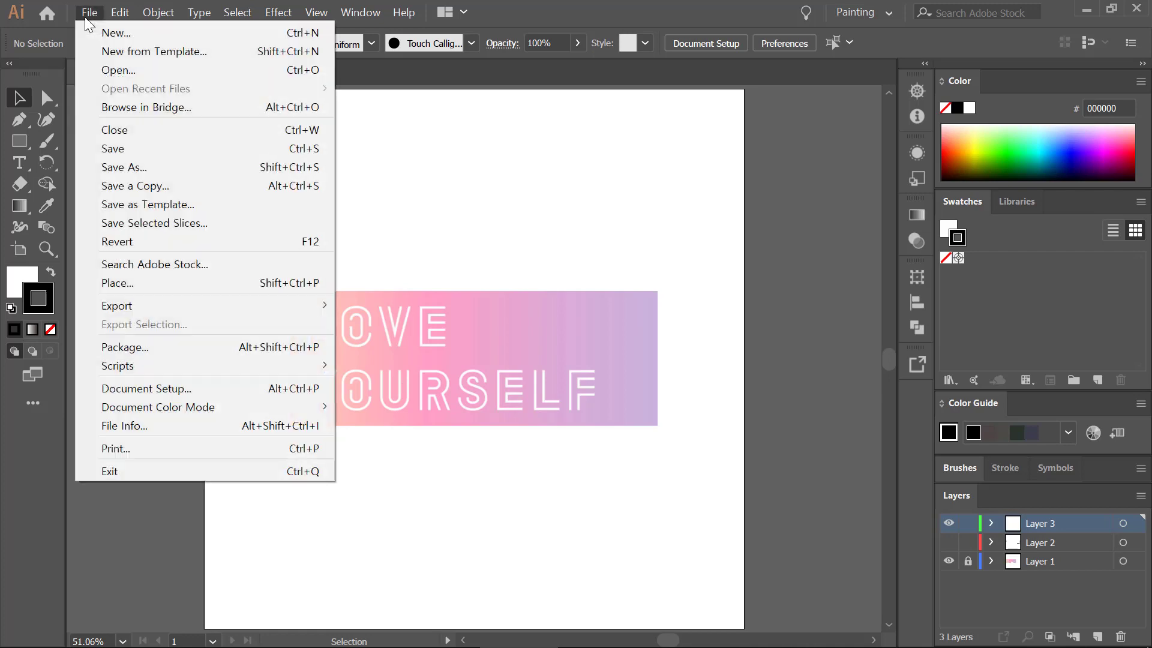
{"action": "left_click", "coordinate": [156, 33]}
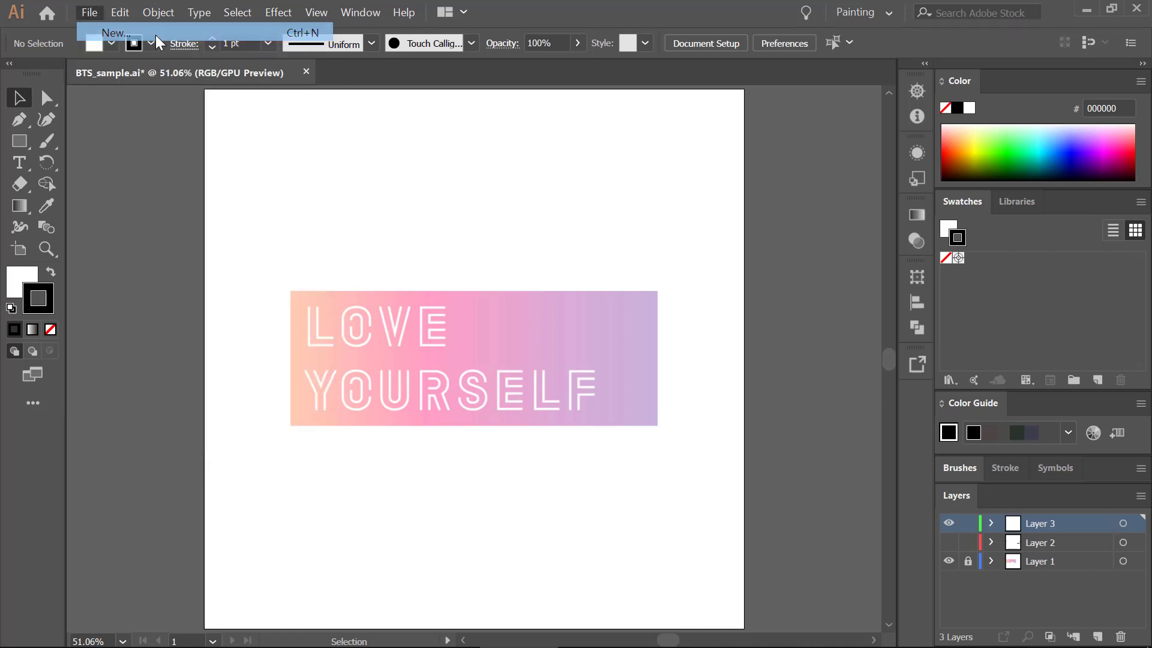
{"action": "left_click", "coordinate": [571, 226]}
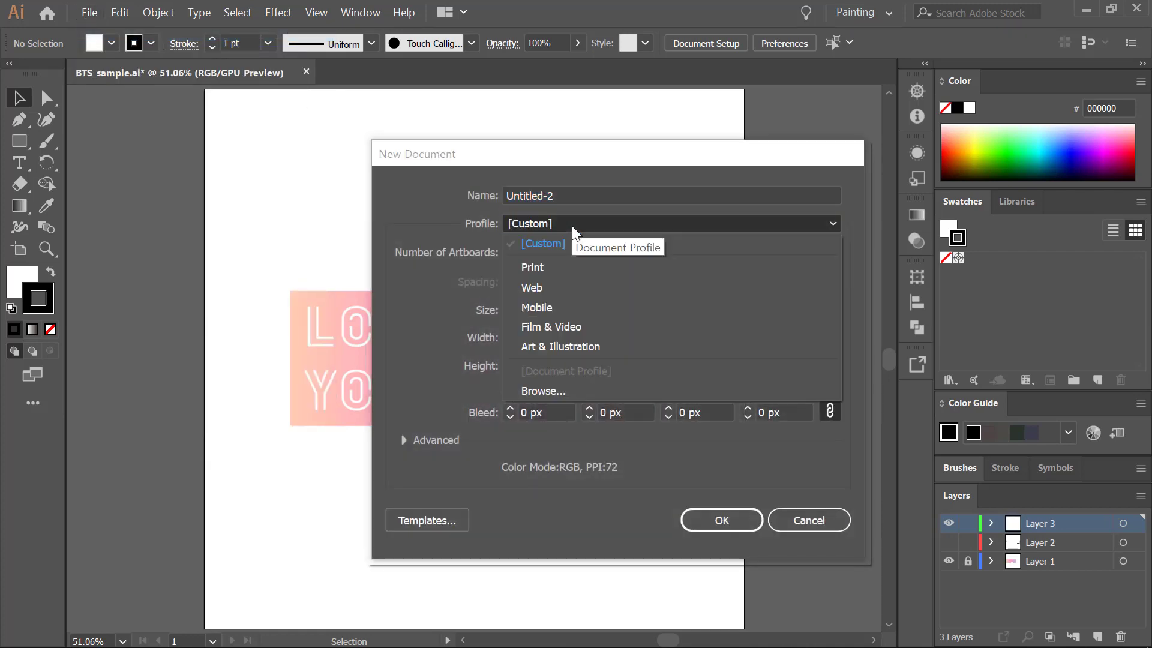
{"action": "left_click", "coordinate": [597, 287]}
{"action": "left_click", "coordinate": [598, 307]}
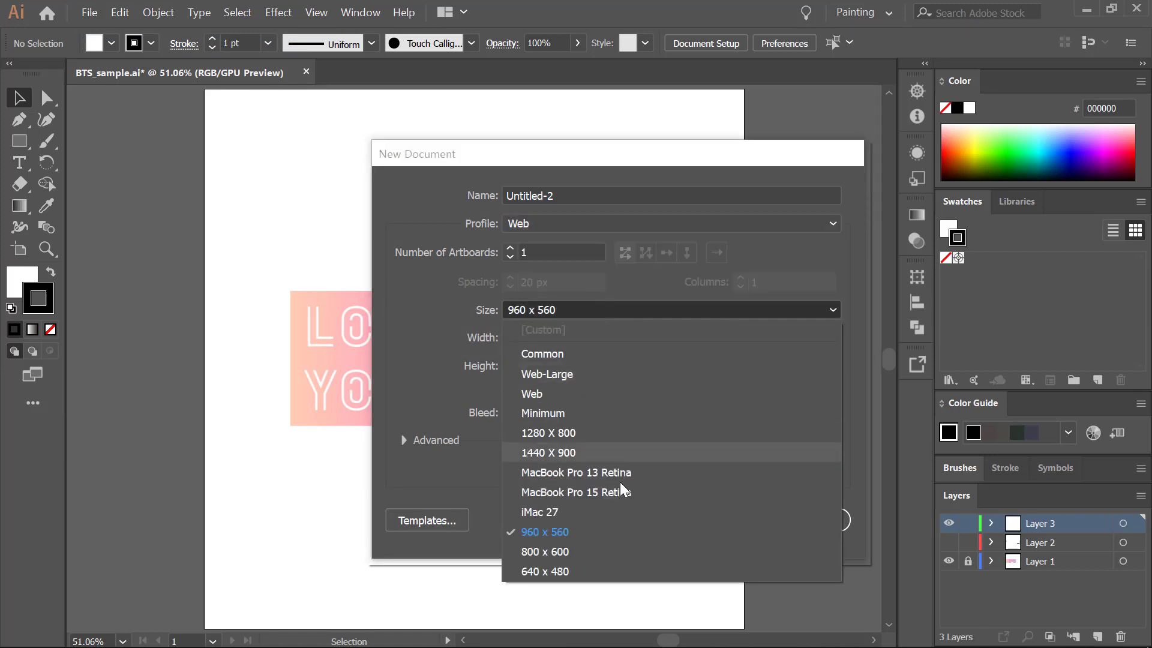
{"action": "left_click", "coordinate": [627, 551]}
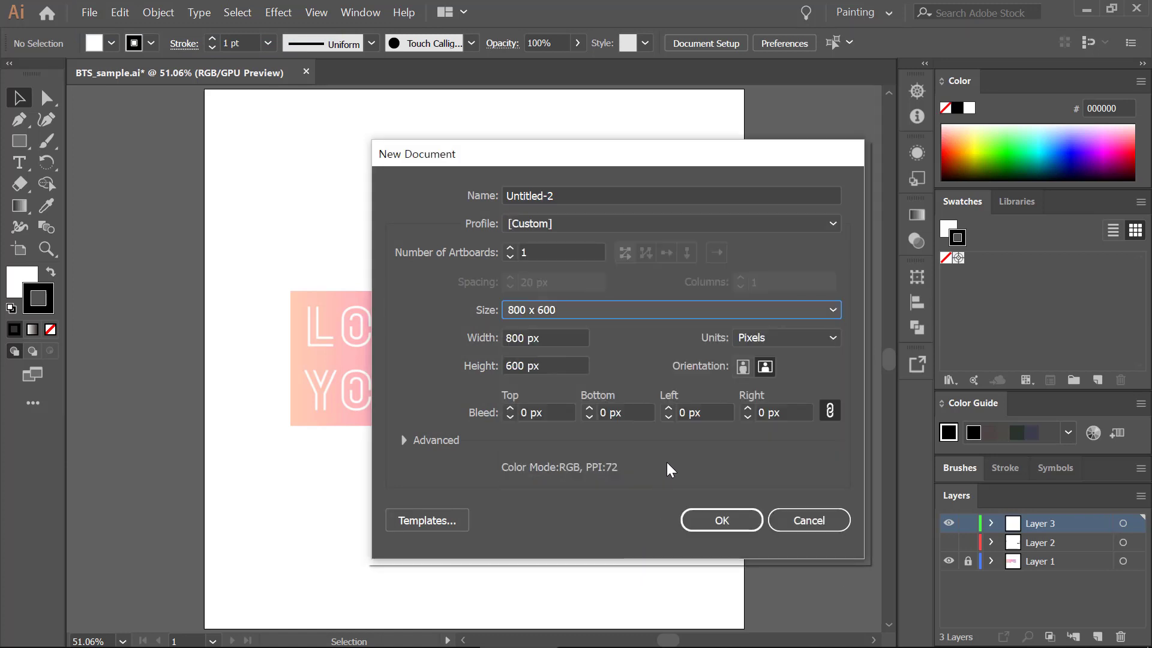
{"action": "left_click", "coordinate": [719, 526]}
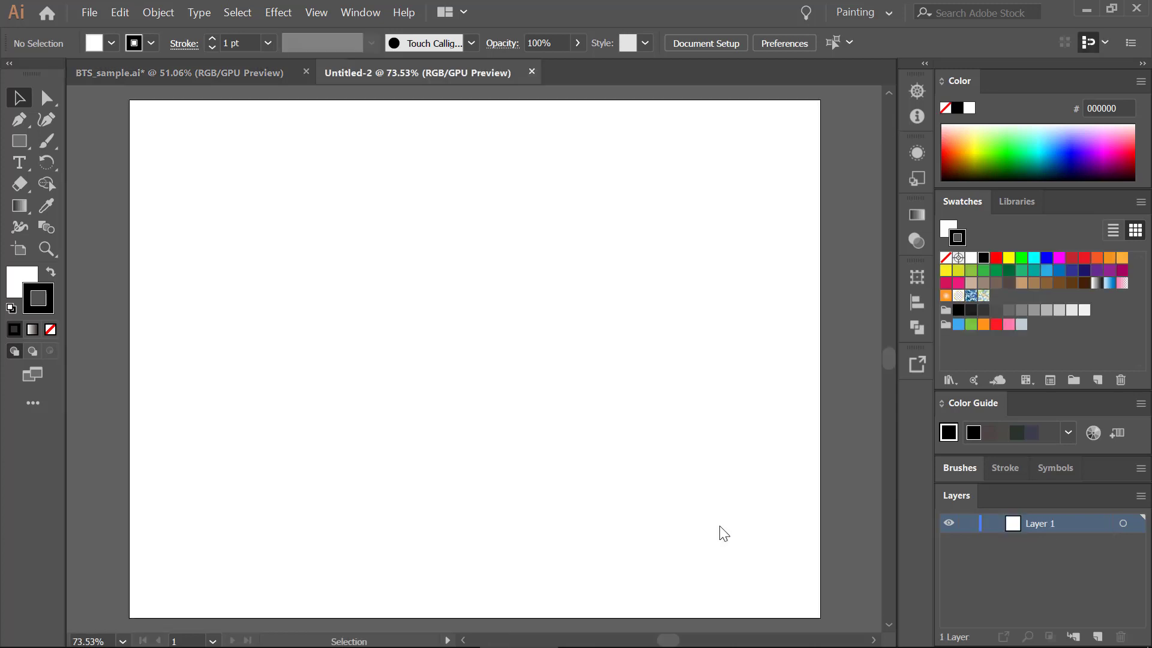
Set the Type tool's font to Pragati Narrow Bold at 150 pt
{"action": "left_click", "coordinate": [20, 162]}
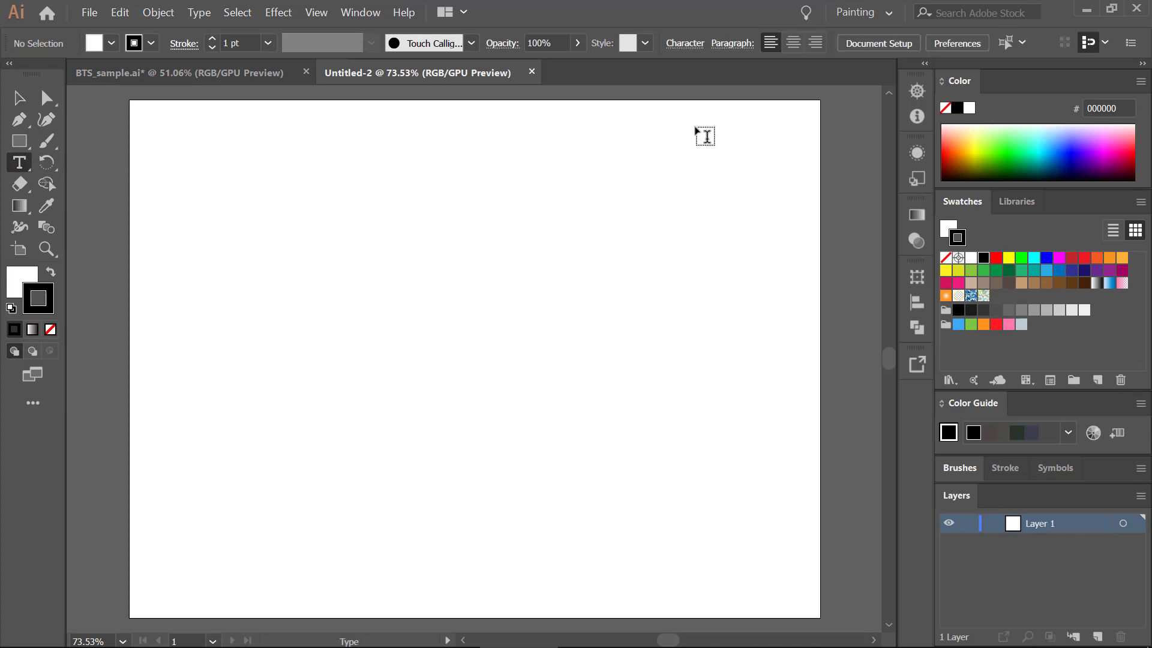
{"action": "left_click", "coordinate": [685, 44]}
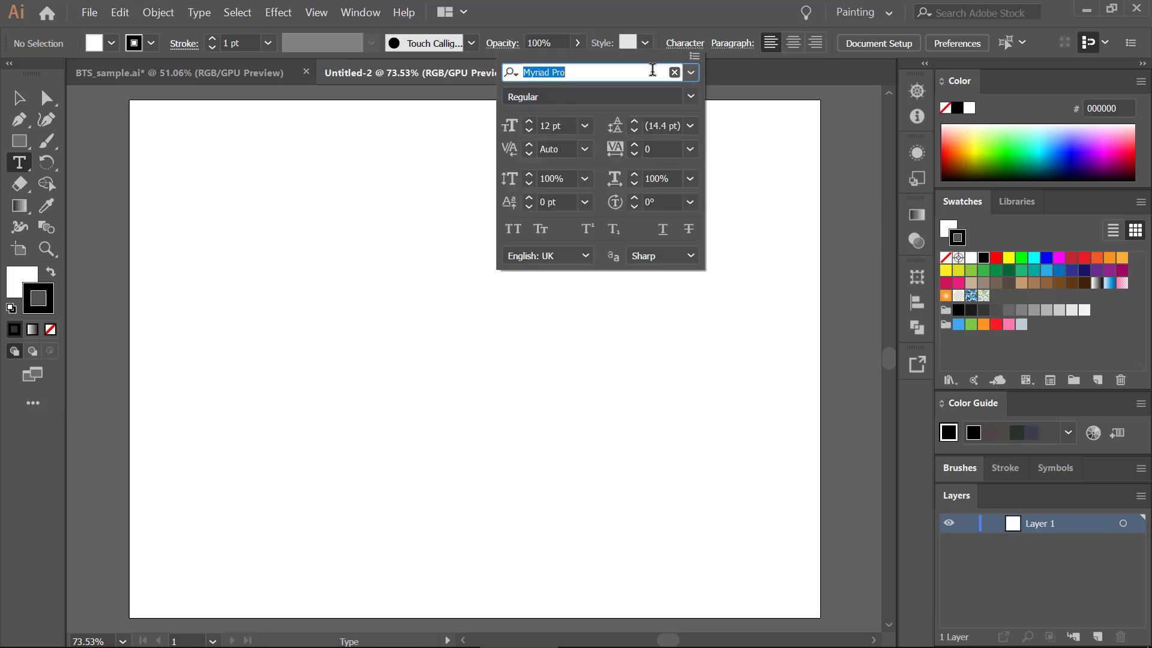
{"action": "type", "text": "PR"}
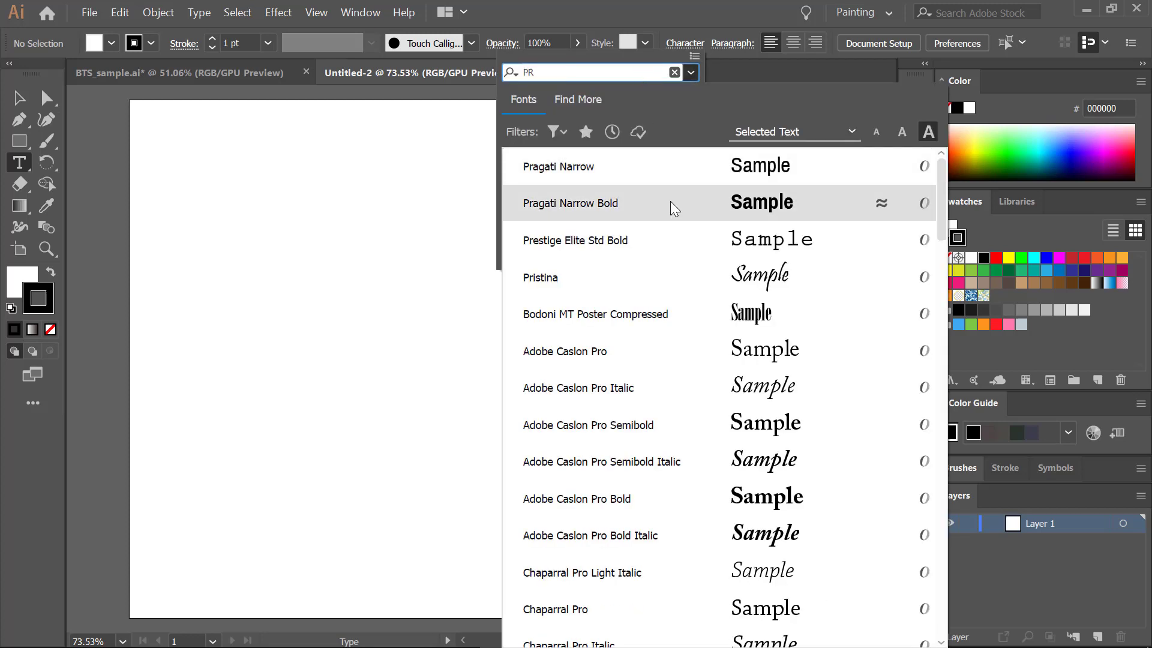
{"action": "key", "text": "Return"}
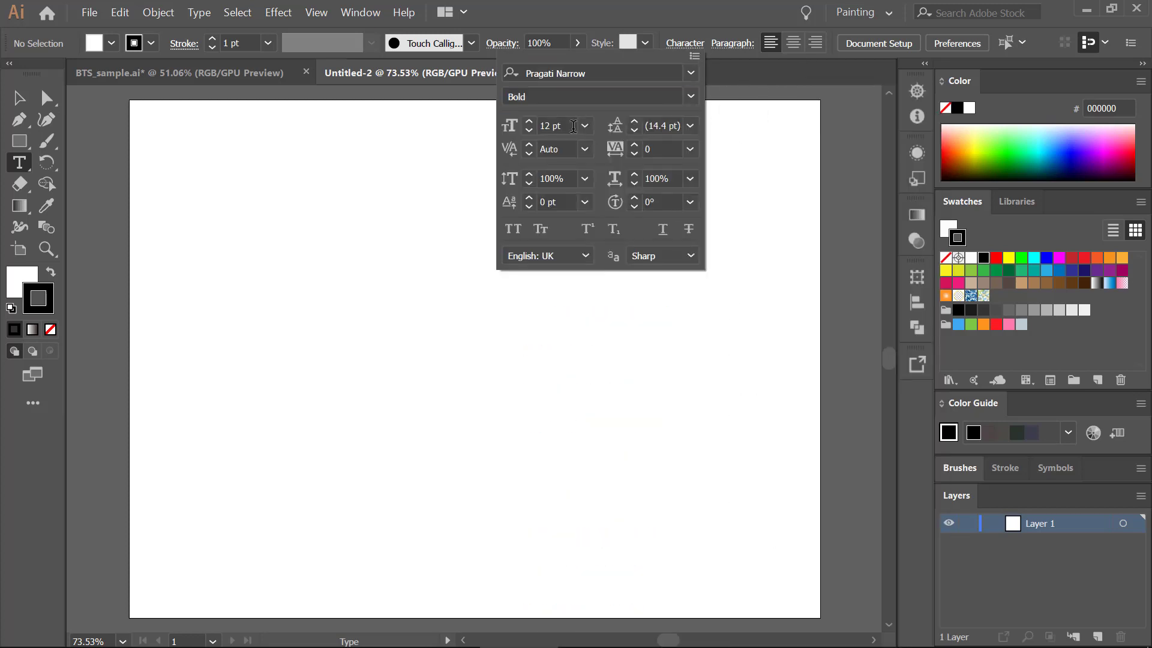
{"action": "left_click", "coordinate": [541, 126]}
{"action": "type", "text": "150"}
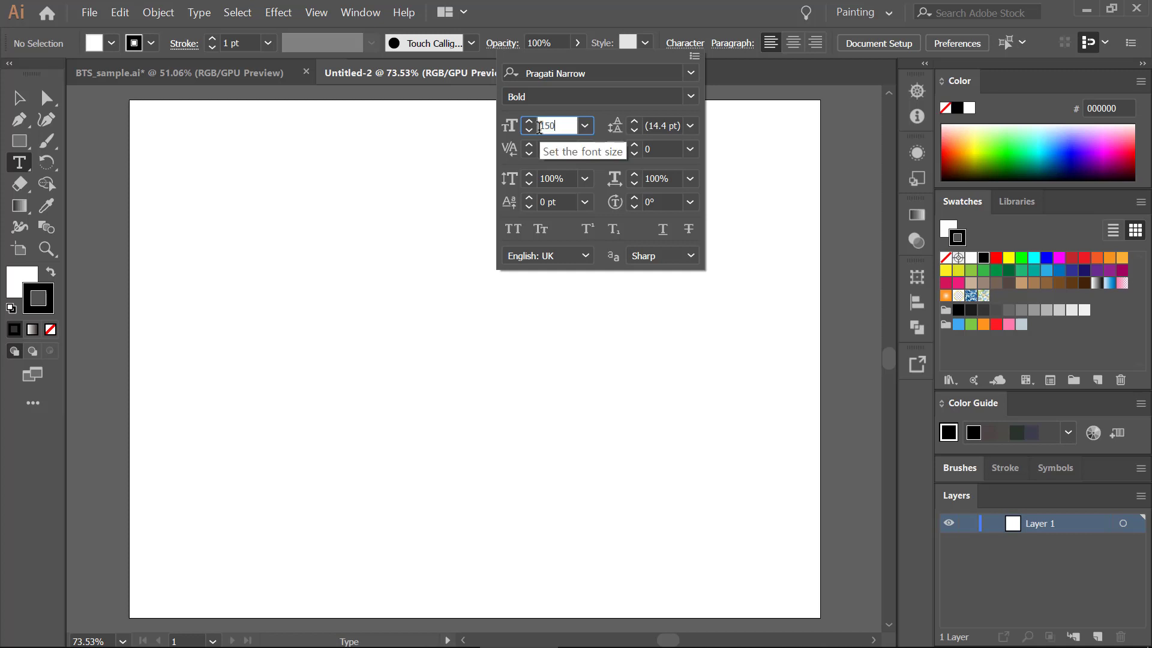
{"action": "key", "text": "Return"}
Add the point text "LOVE YOURSELF" on the artboard, with each word on its own line
{"action": "left_click", "coordinate": [218, 209]}
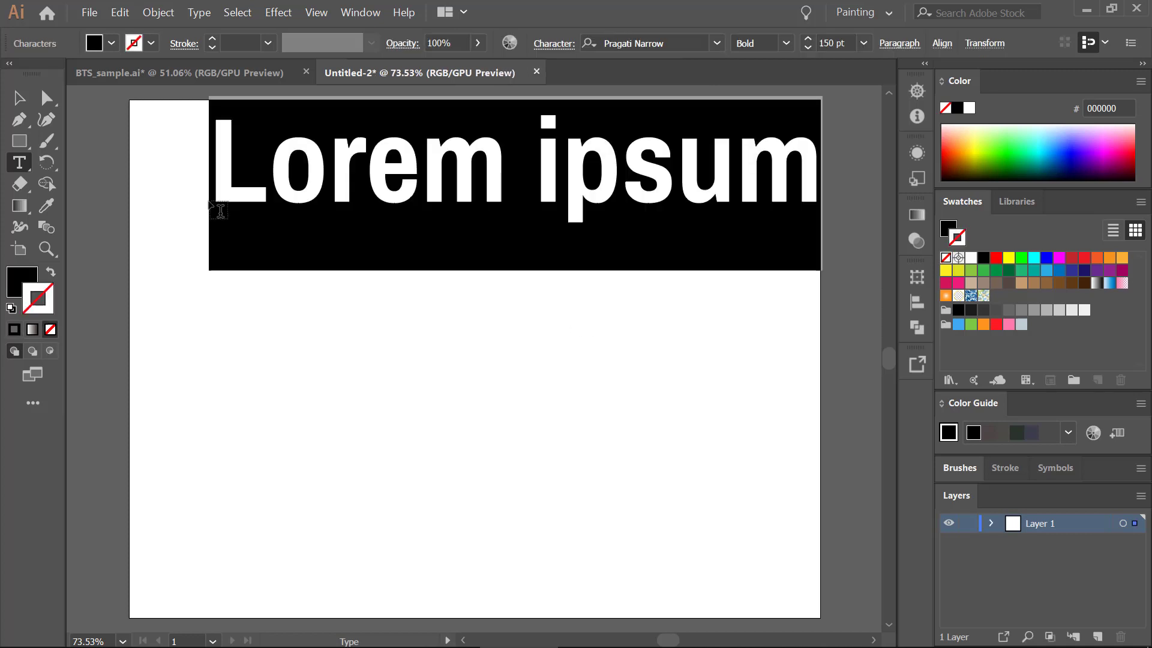
{"action": "type", "text": "LOVE"}
{"action": "key", "text": "Return"}
{"action": "type", "text": "YOU"}
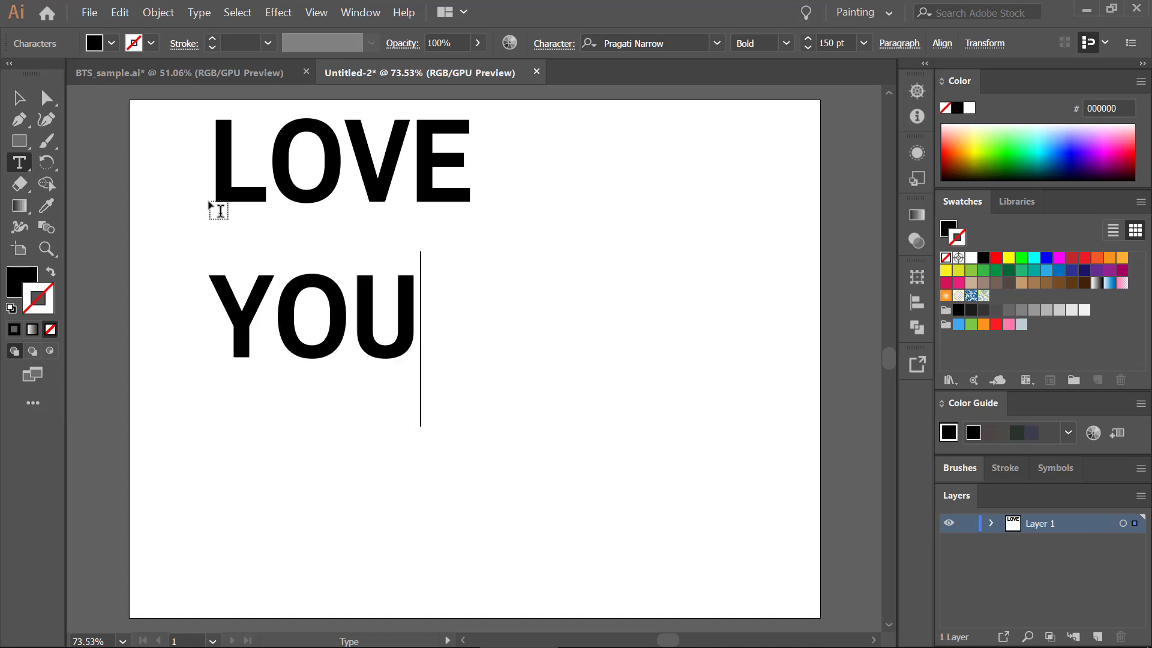
{"action": "type", "text": "RSELF"}
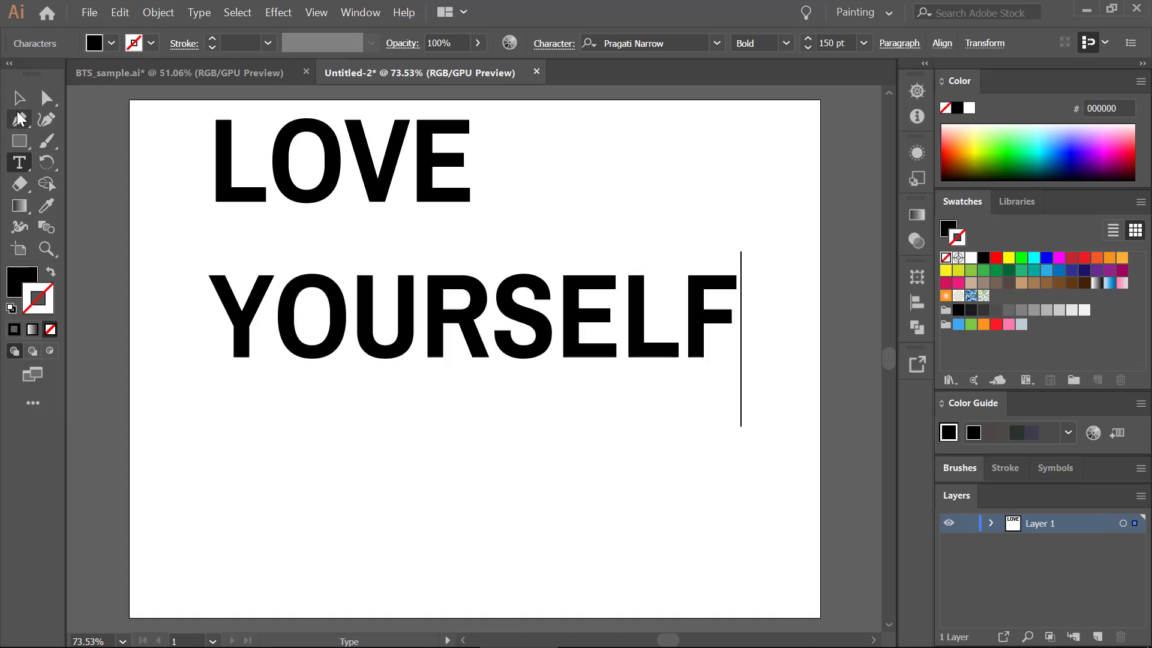
Move the LOVE YOURSELF text down to the middle of the artboard and deselect it
{"action": "left_click", "coordinate": [18, 97]}
{"action": "left_click_drag", "start_coordinate": [249, 204], "coordinate": [254, 299]}
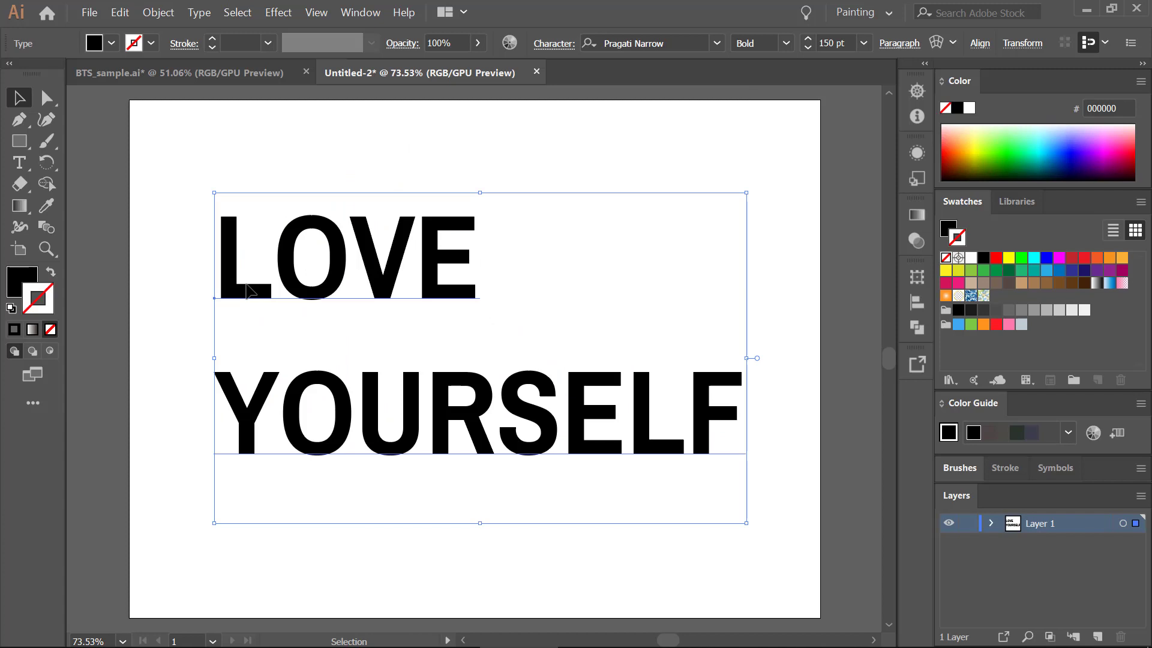
{"action": "left_click", "coordinate": [162, 262]}
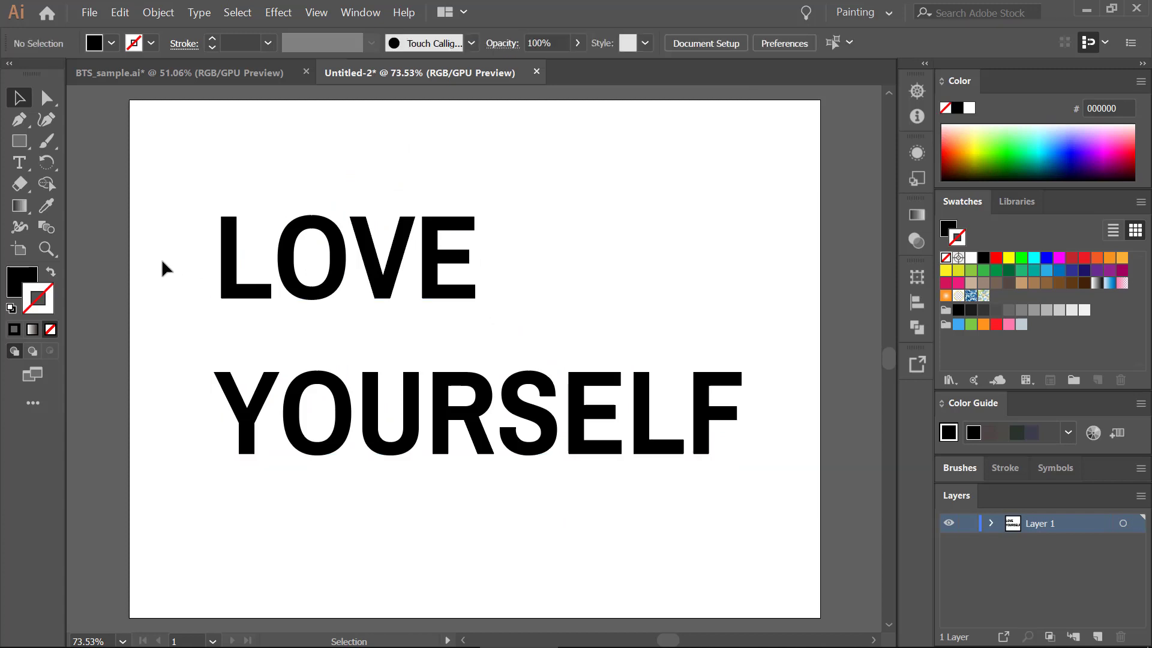
Swap the text's fill and stroke so it has a black outline without fill, and set the stroke to 3 pt
{"action": "left_click_drag", "start_coordinate": [193, 174], "coordinate": [372, 304]}
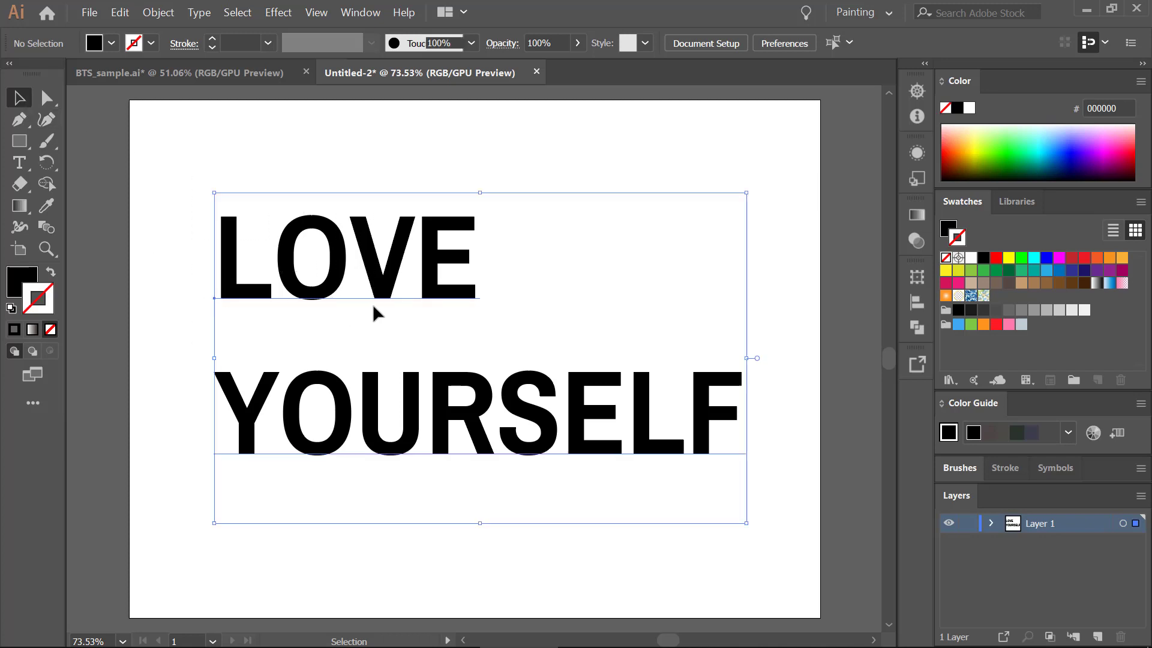
{"action": "left_click", "coordinate": [26, 279]}
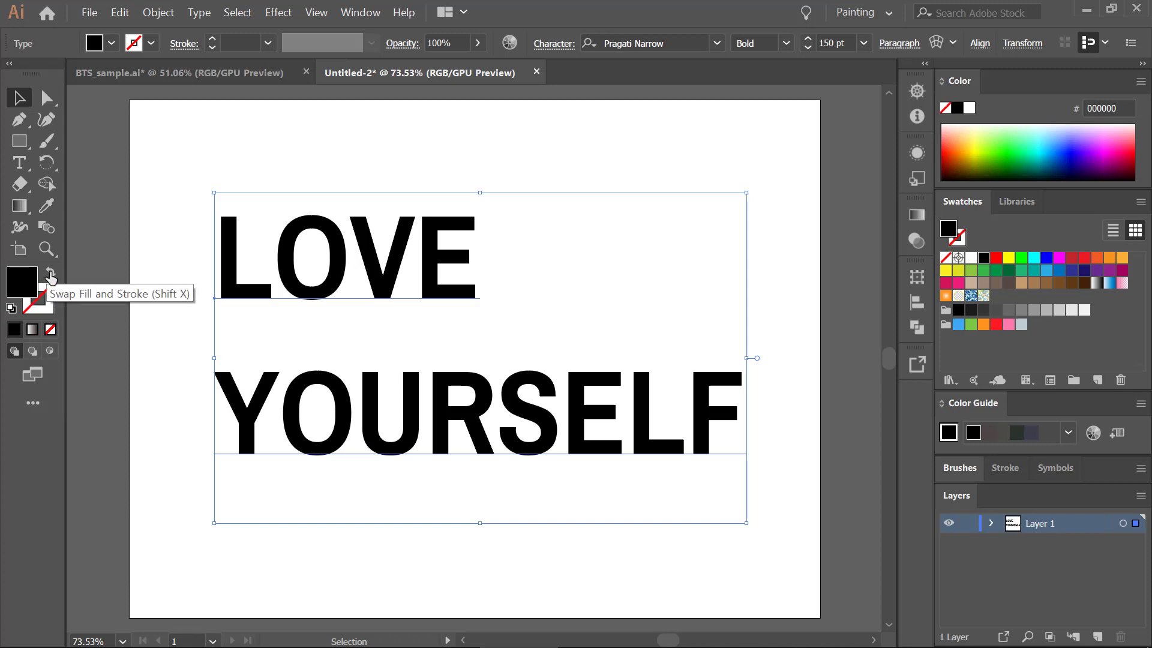
{"action": "left_click", "coordinate": [50, 273]}
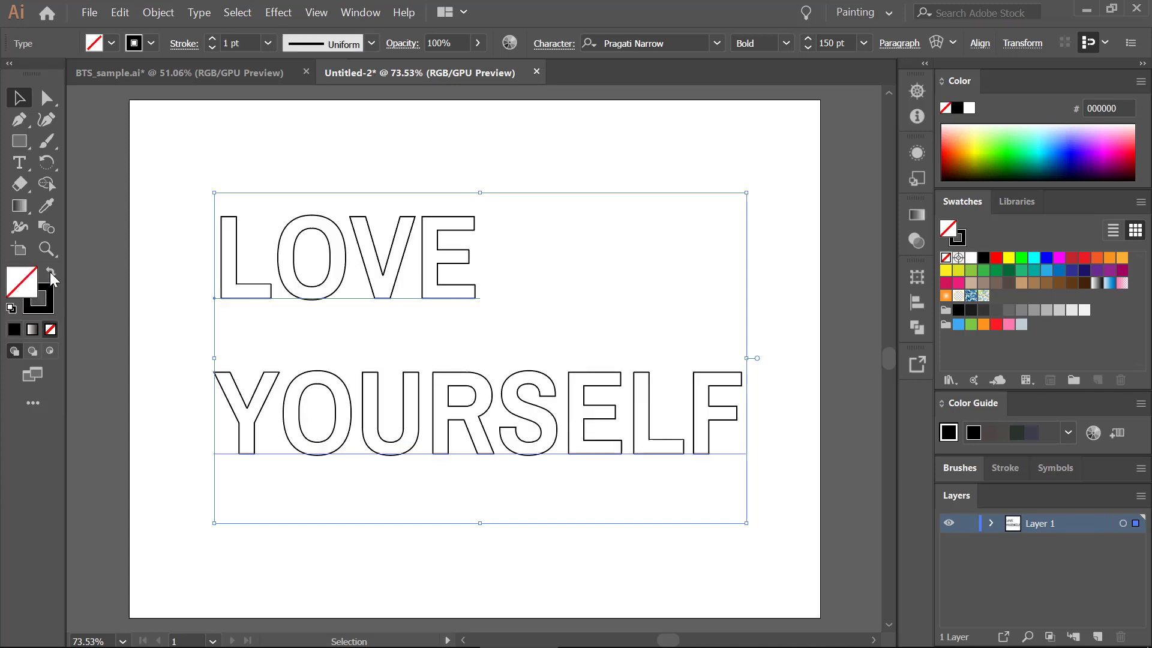
{"action": "left_click", "coordinate": [212, 39]}
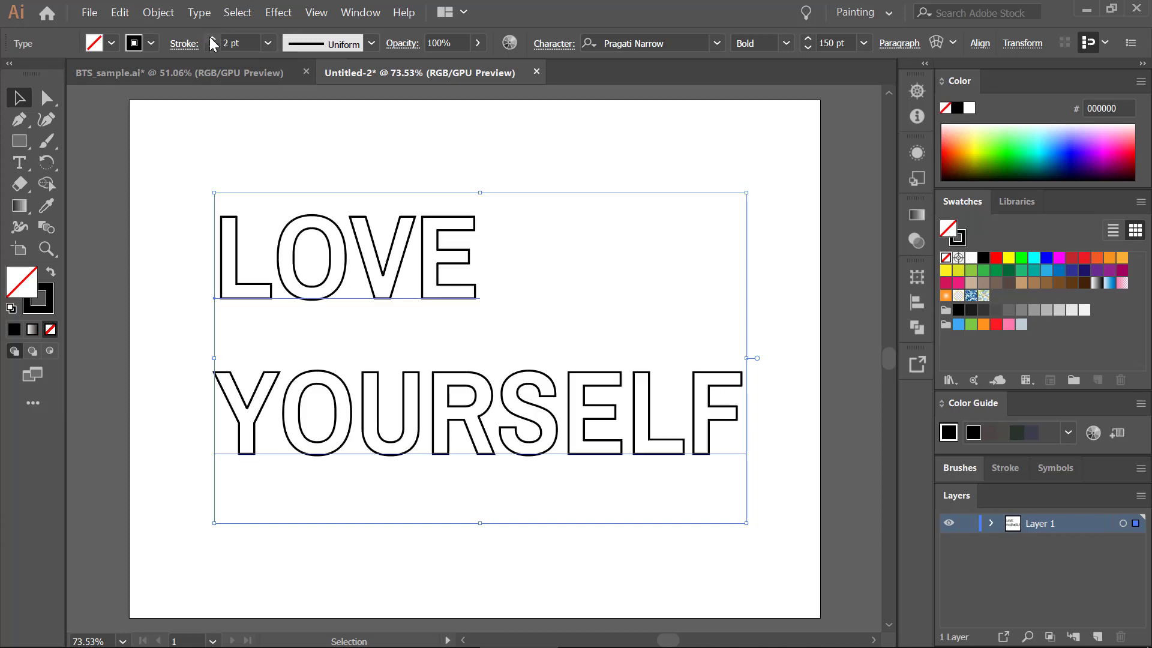
{"action": "left_click", "coordinate": [213, 40]}
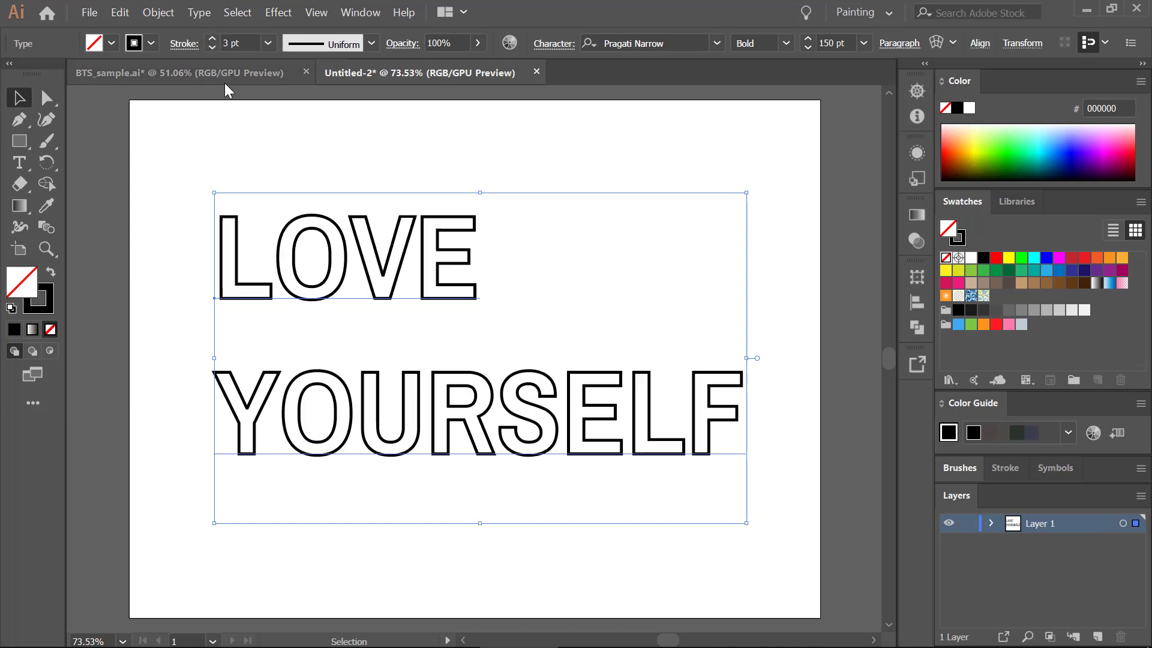
{"action": "left_click", "coordinate": [357, 156]}
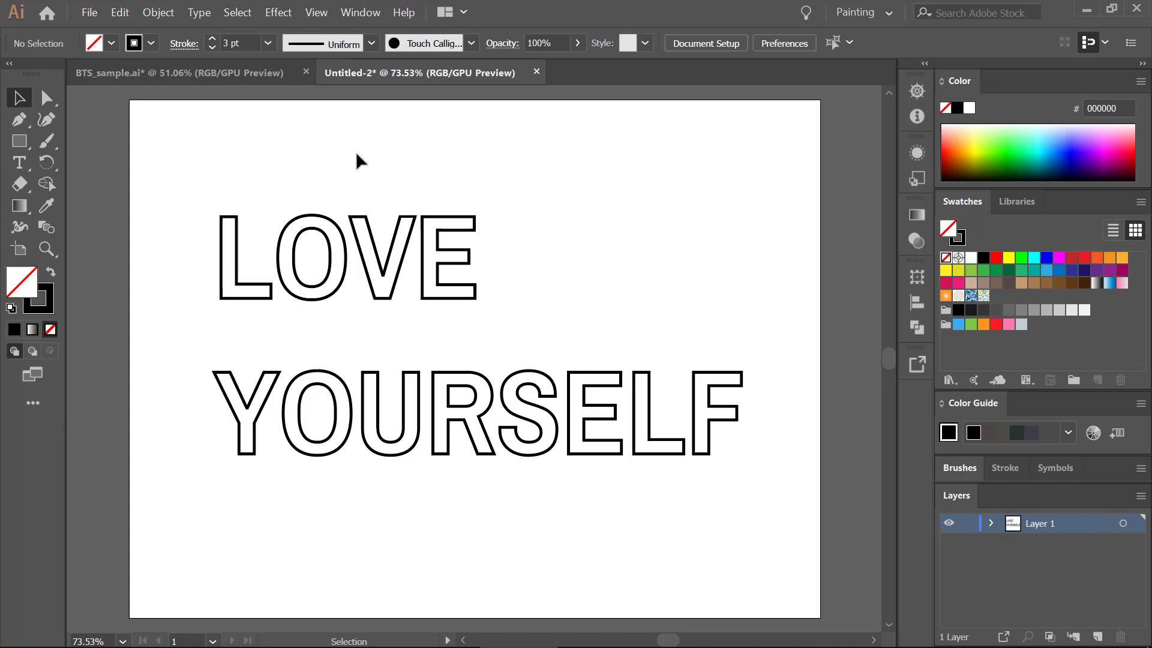
Convert the LOVE YOURSELF text to outlines
{"action": "left_click_drag", "start_coordinate": [329, 172], "coordinate": [420, 288]}
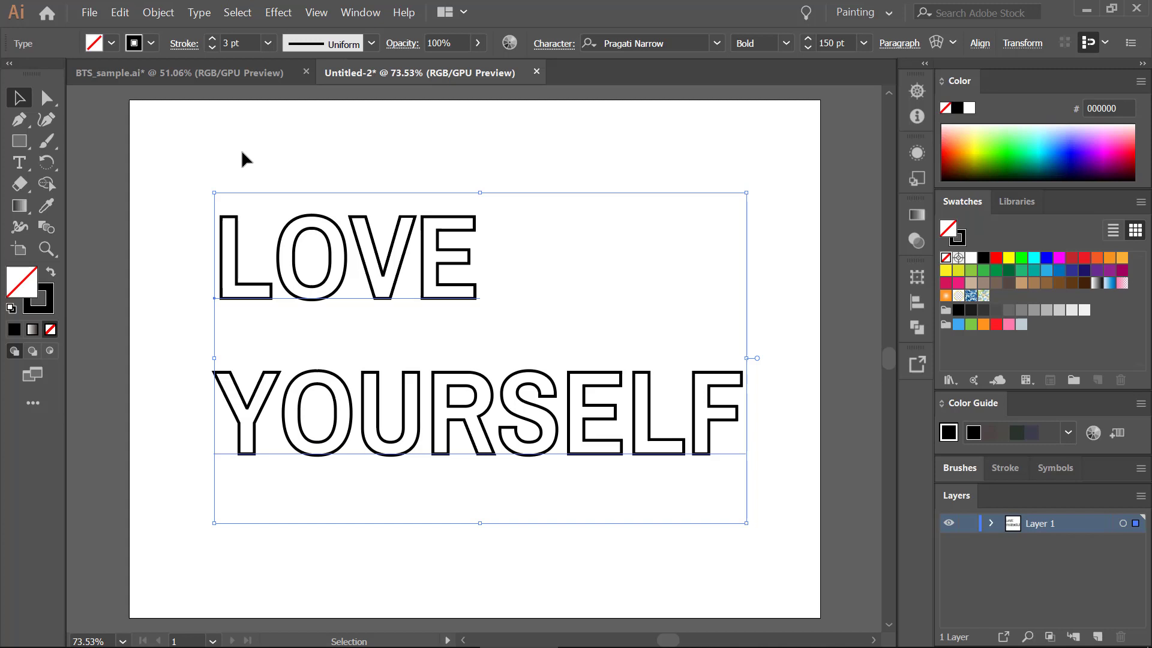
{"action": "left_click", "coordinate": [199, 13]}
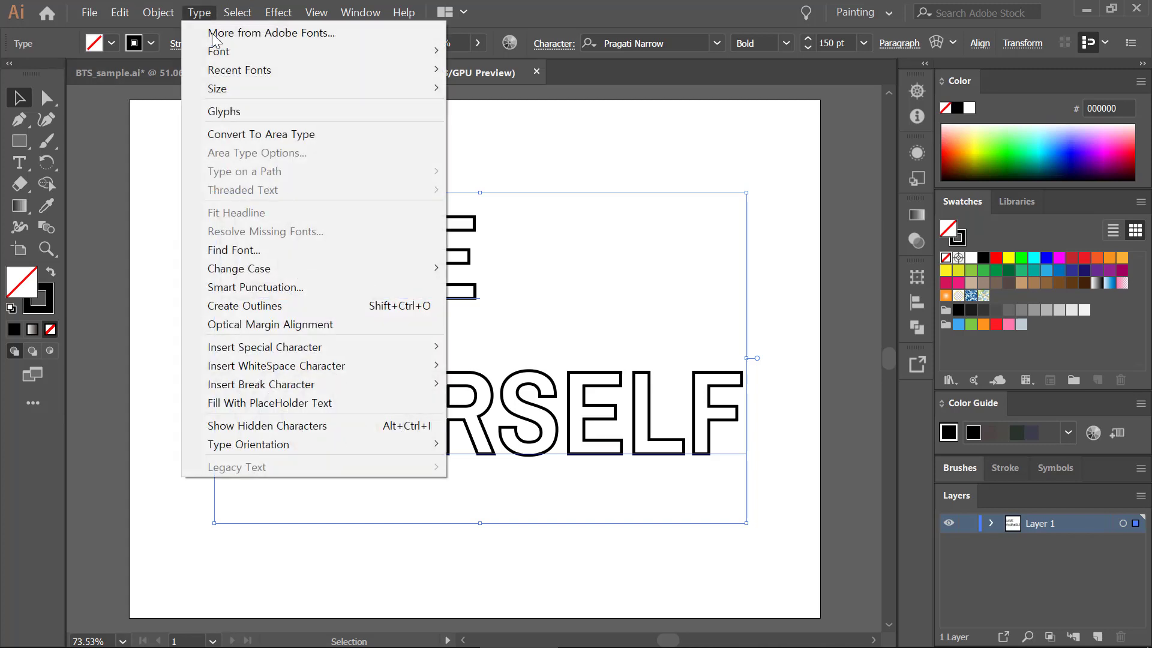
{"action": "left_click", "coordinate": [341, 305]}
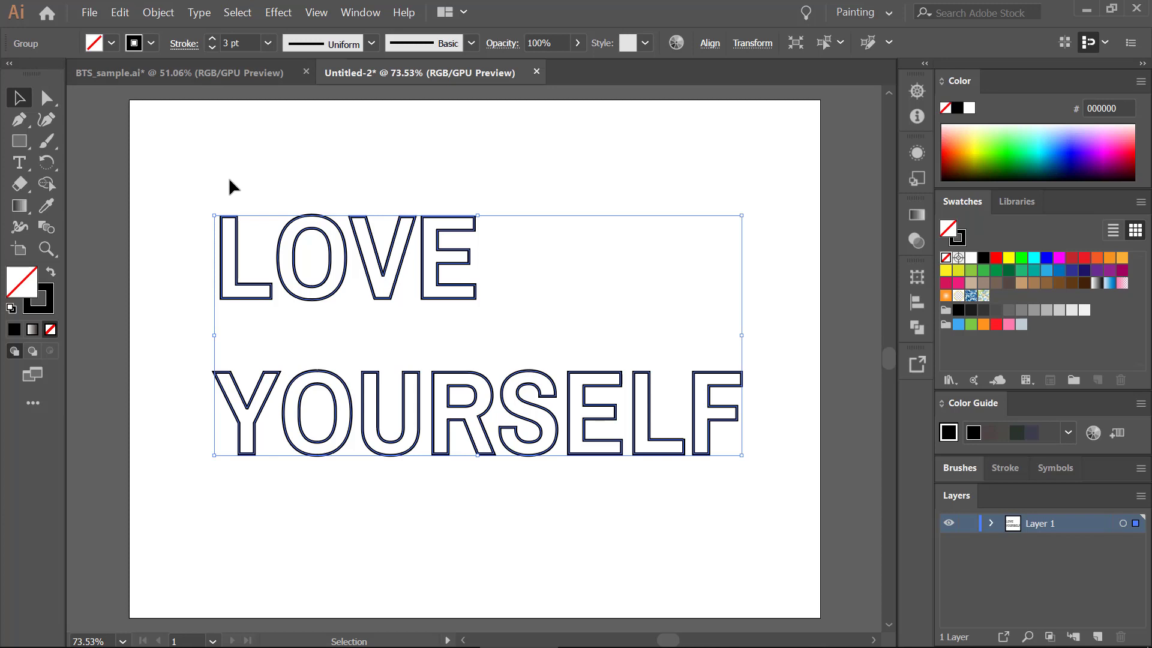
Delete the end segments of the letter L in LOVE, at the top of its stem and the tip of its foot
{"action": "left_click", "coordinate": [40, 94]}
{"action": "key", "text": "ctrl+space"}
{"action": "left_click_drag", "start_coordinate": [273, 252], "coordinate": [419, 321]}
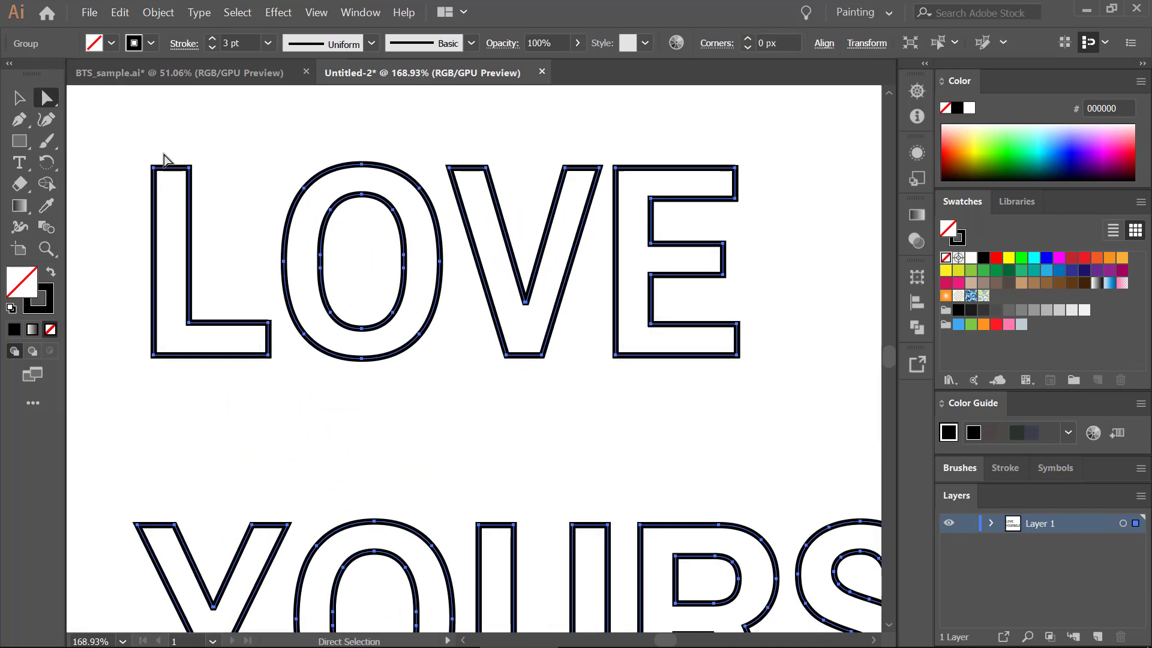
{"action": "left_click_drag", "start_coordinate": [162, 149], "coordinate": [173, 186]}
{"action": "key", "text": "Delete"}
{"action": "left_click_drag", "start_coordinate": [282, 344], "coordinate": [244, 329]}
{"action": "key", "text": "Delete"}
Delete the two top end segments of the letter V in LOVE
{"action": "left_click_drag", "start_coordinate": [459, 147], "coordinate": [480, 187]}
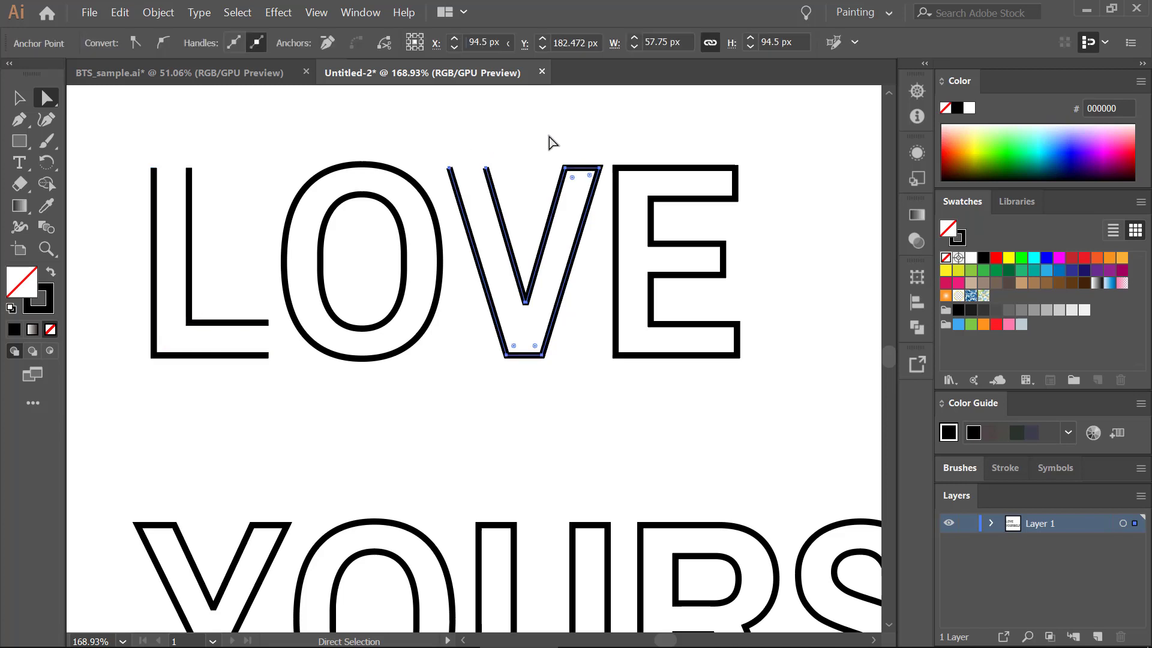
{"action": "key", "text": "Delete"}
{"action": "key", "text": "Delete"}
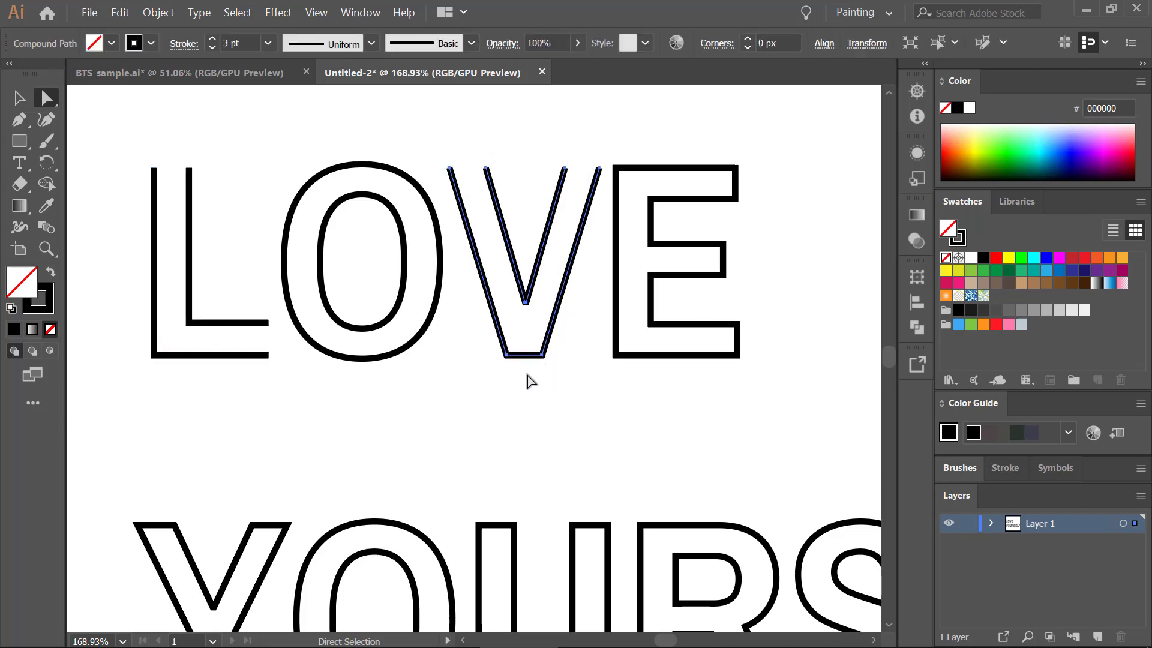
Delete the bottom segment of the V and the three arm-end segments of the E in LOVE
{"action": "left_click_drag", "start_coordinate": [529, 379], "coordinate": [521, 339]}
{"action": "key", "text": "Delete"}
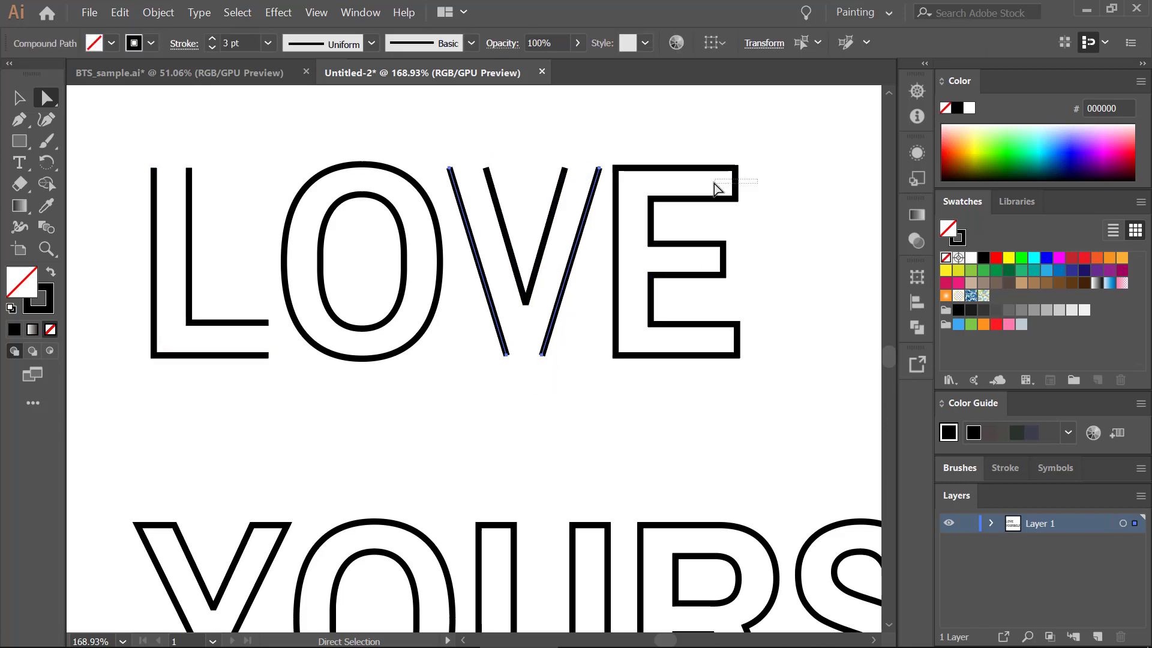
{"action": "left_click_drag", "start_coordinate": [714, 184], "coordinate": [713, 183]}
{"action": "key", "text": "Delete"}
{"action": "left_click_drag", "start_coordinate": [747, 257], "coordinate": [722, 261]}
{"action": "key", "text": "Delete"}
{"action": "left_click_drag", "start_coordinate": [763, 336], "coordinate": [704, 338]}
{"action": "key", "text": "Delete"}
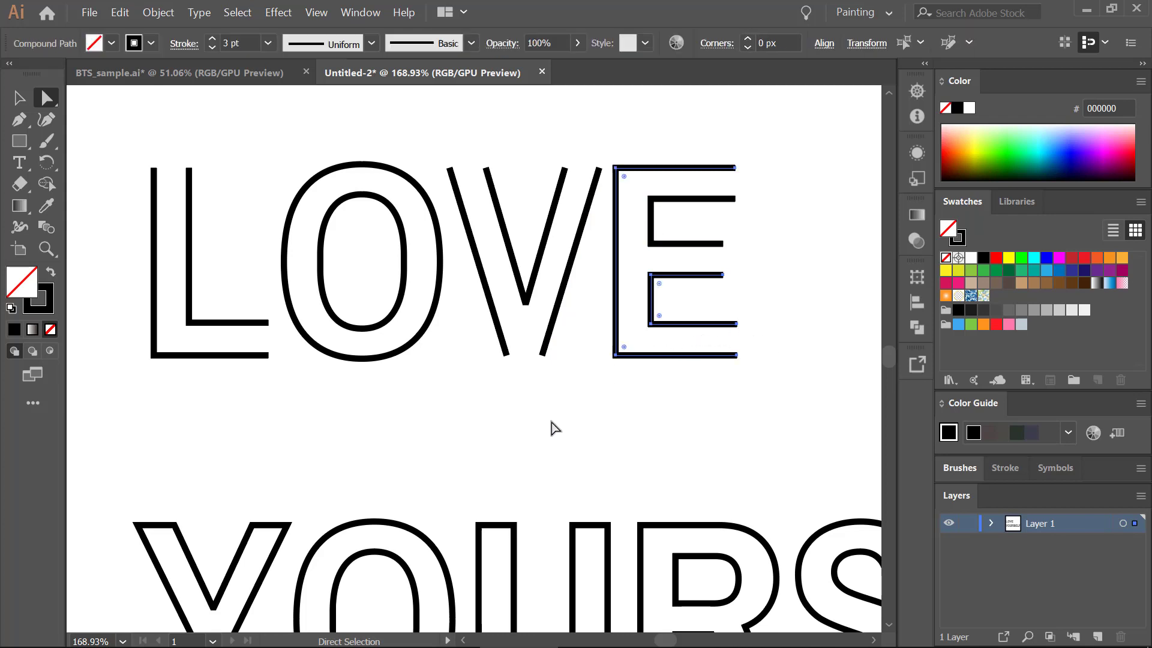
Delete the two top end segments and the bottom end segment of the Y in YOURSELF
{"action": "scroll", "coordinate": [404, 479], "scroll_direction": "down", "scroll_amount": 5}
{"action": "scroll", "coordinate": [272, 257], "scroll_direction": "left", "scroll_amount": 2}
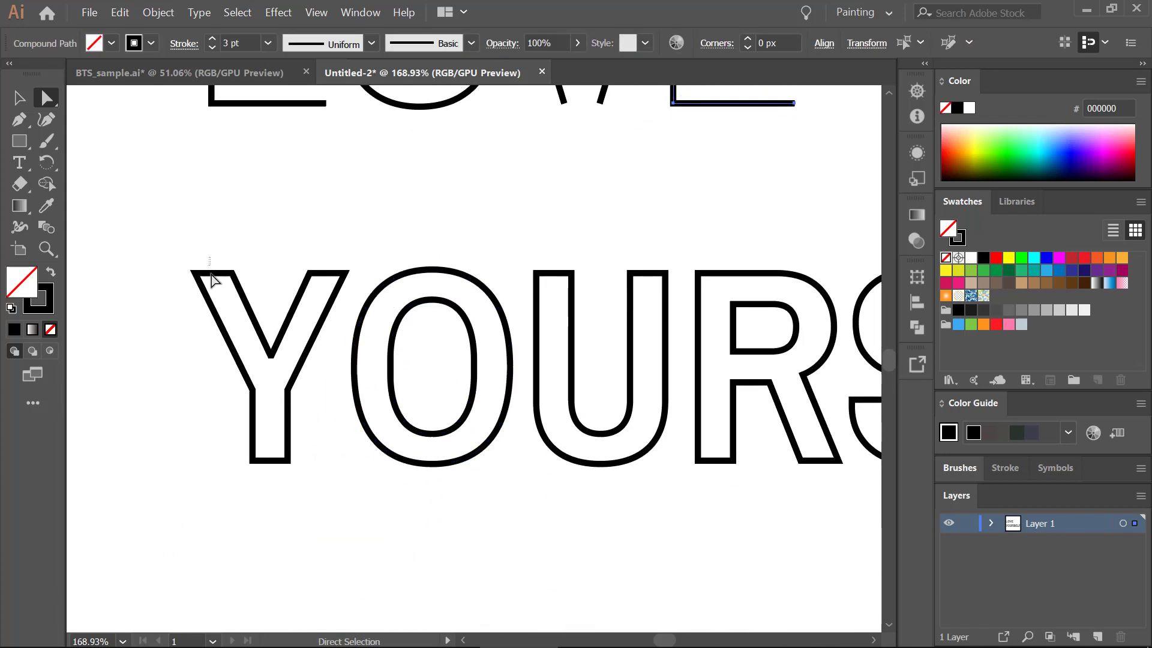
{"action": "left_click_drag", "start_coordinate": [211, 274], "coordinate": [212, 285]}
{"action": "key", "text": "Delete"}
{"action": "left_click_drag", "start_coordinate": [334, 252], "coordinate": [315, 284]}
{"action": "key", "text": "Delete"}
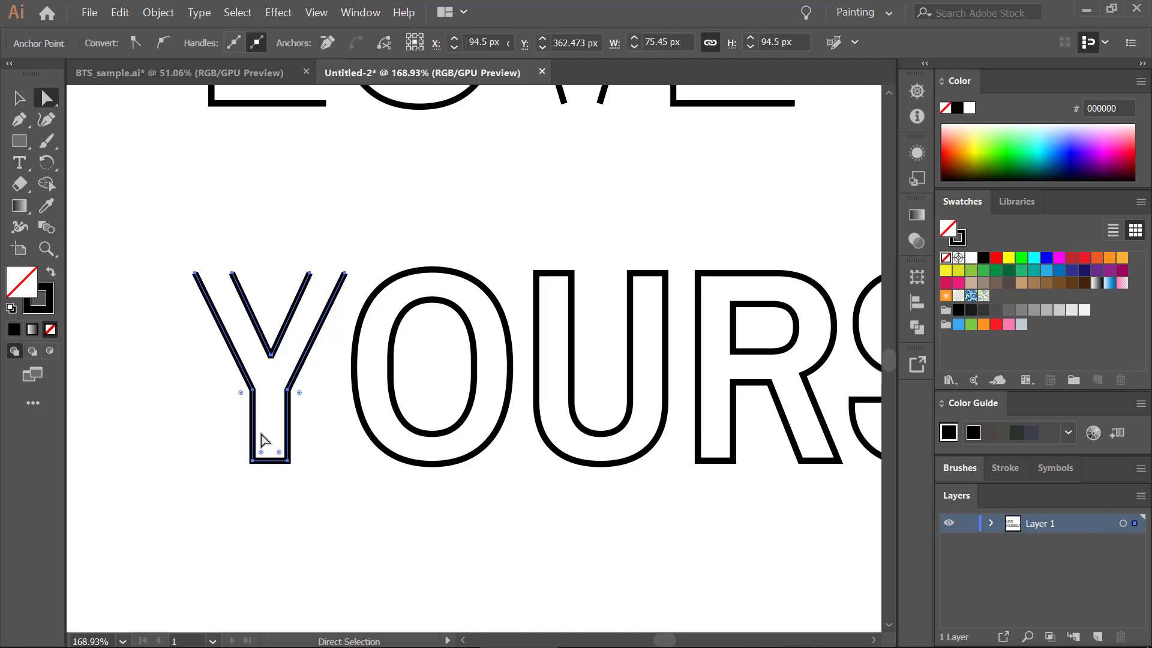
{"action": "mouse_move", "coordinate": [262, 440]}
{"action": "left_mouse_down"}
{"action": "mouse_move", "coordinate": [265, 481]}
{"action": "mouse_move", "coordinate": [264, 435]}
{"action": "left_mouse_up"}
{"action": "key", "text": "Delete"}
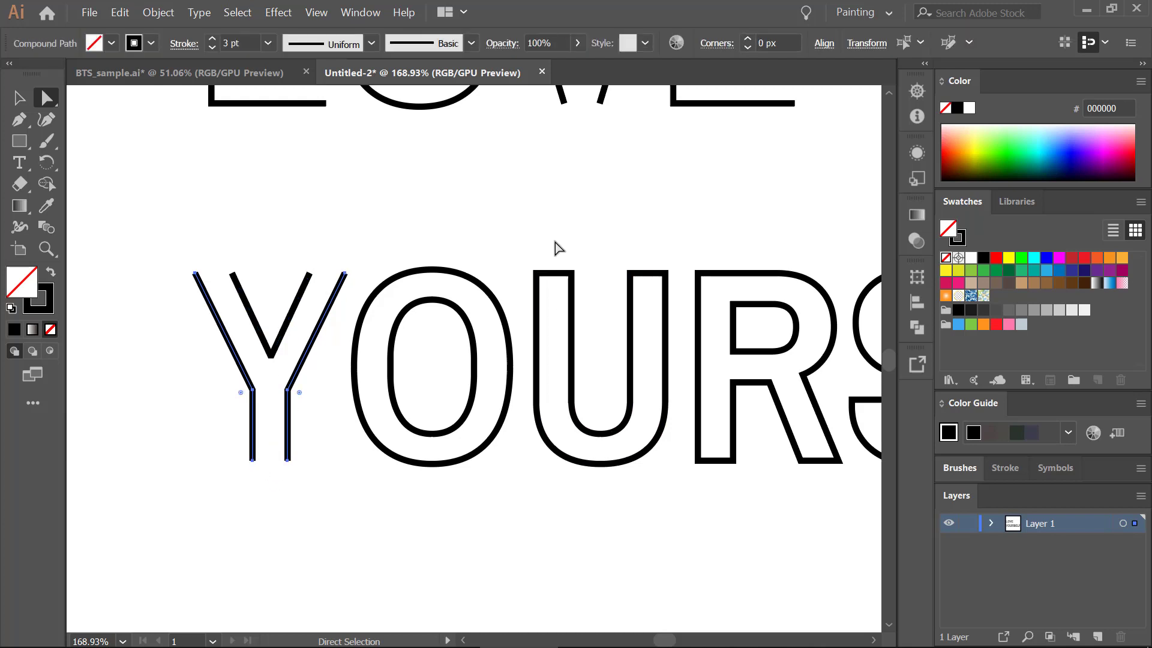
Delete the two top end segments of the U in YOURSELF
{"action": "left_click_drag", "start_coordinate": [553, 242], "coordinate": [543, 287]}
{"action": "key", "text": "Delete"}
{"action": "left_click_drag", "start_coordinate": [643, 253], "coordinate": [650, 290]}
{"action": "key", "text": "Delete"}
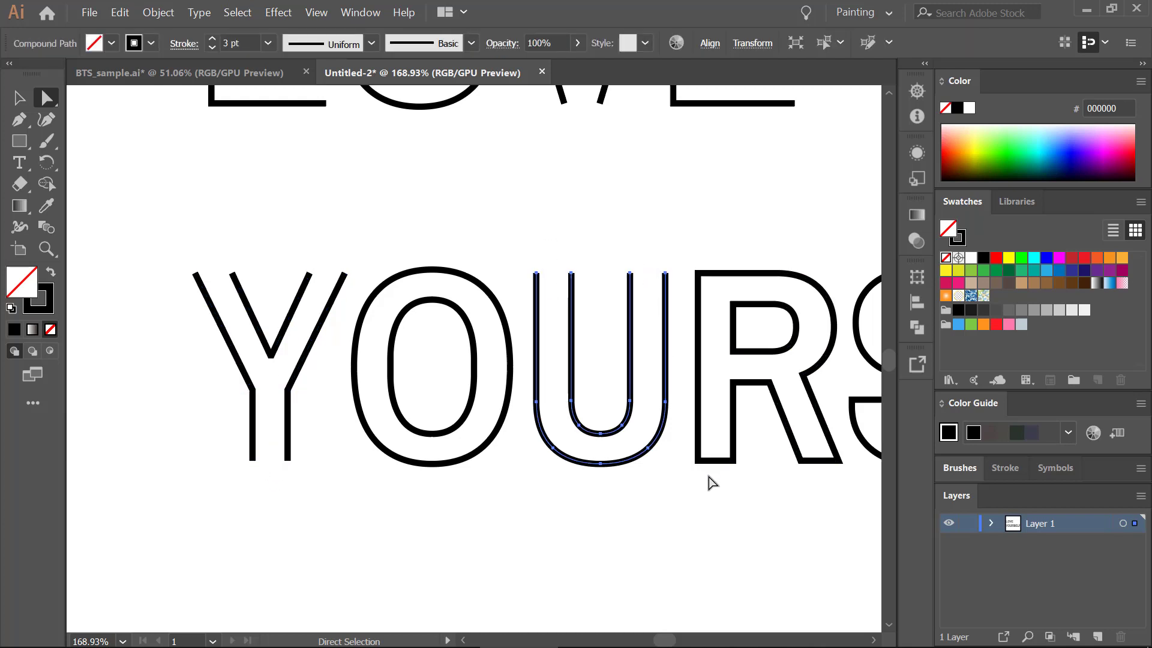
Delete the bottom end segments of the R's stem and leg and the straight left segment of its inner counter
{"action": "left_click_drag", "start_coordinate": [710, 478], "coordinate": [715, 441]}
{"action": "key", "text": "Delete"}
{"action": "left_click_drag", "start_coordinate": [715, 318], "coordinate": [749, 331]}
{"action": "key", "text": "Delete"}
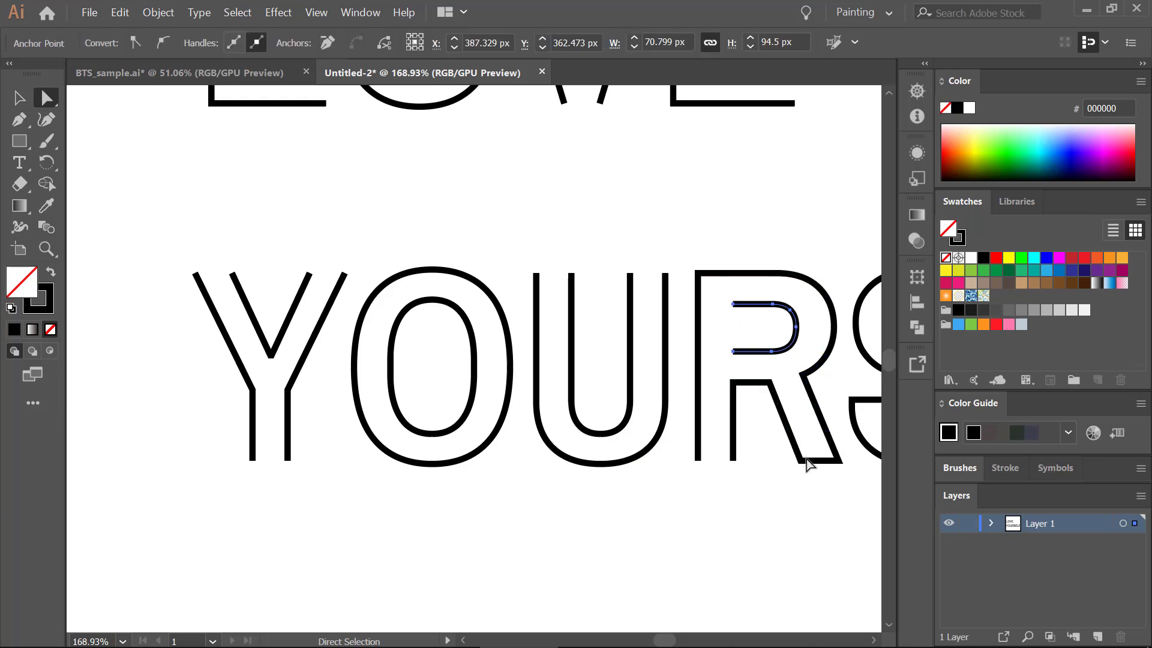
{"action": "left_click_drag", "start_coordinate": [821, 475], "coordinate": [813, 448]}
{"action": "key", "text": "Delete"}
Delete the two end segments of the S and the arm-end segments of the E in YOURSELF
{"action": "key", "text": "space"}
{"action": "left_click_drag", "start_coordinate": [819, 498], "coordinate": [226, 470]}
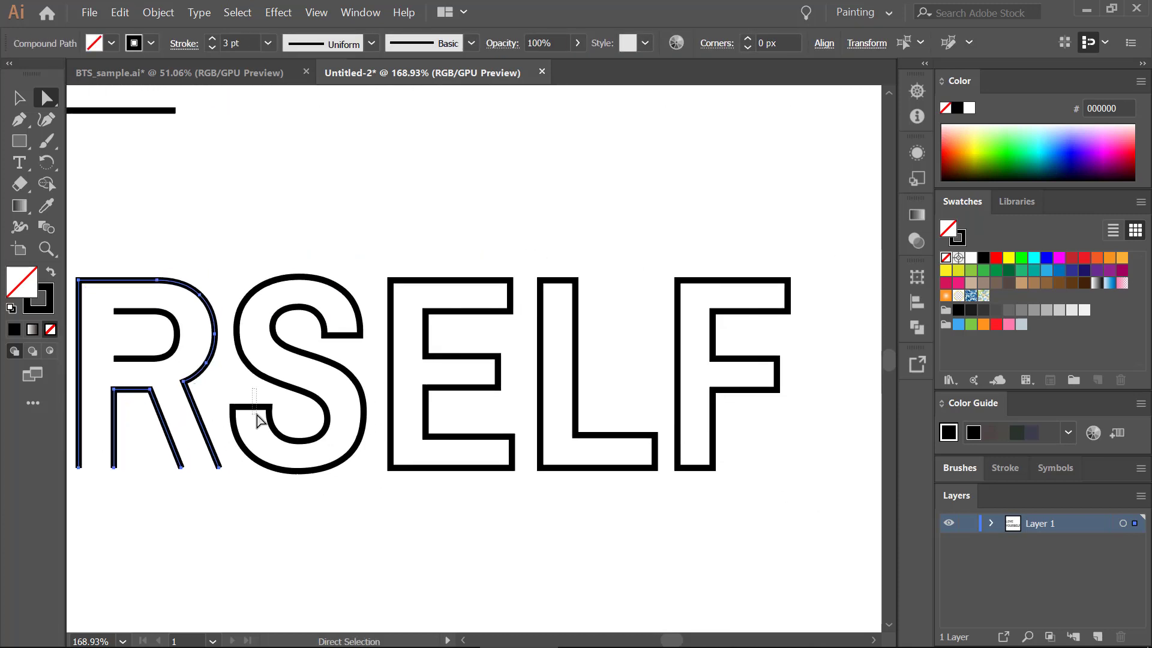
{"action": "left_click_drag", "start_coordinate": [258, 420], "coordinate": [259, 421]}
{"action": "key", "text": "Delete"}
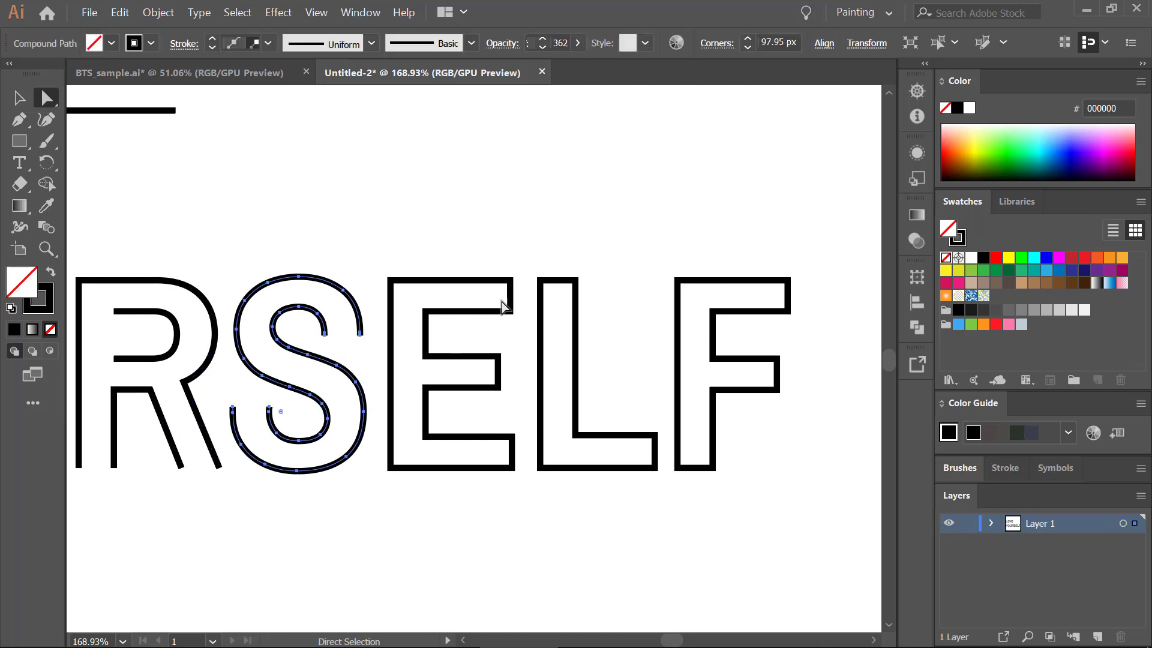
{"action": "left_click_drag", "start_coordinate": [518, 297], "coordinate": [476, 296]}
{"action": "key", "text": "Delete"}
{"action": "left_click_drag", "start_coordinate": [511, 367], "coordinate": [476, 373]}
{"action": "key", "text": "Delete"}
Delete the end segments of the L in YOURSELF, at the top of its stem and the tip of its foot
{"action": "left_click_drag", "start_coordinate": [570, 264], "coordinate": [554, 312]}
{"action": "key", "text": "Delete"}
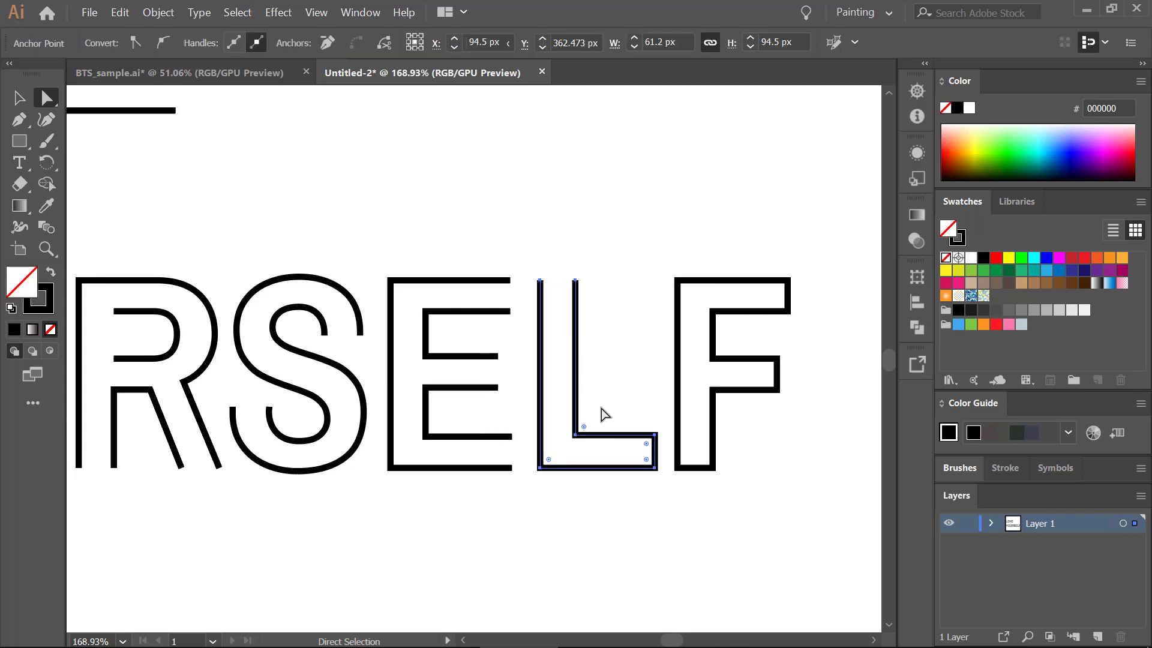
{"action": "left_click_drag", "start_coordinate": [660, 456], "coordinate": [624, 441]}
{"action": "key", "text": "Delete"}
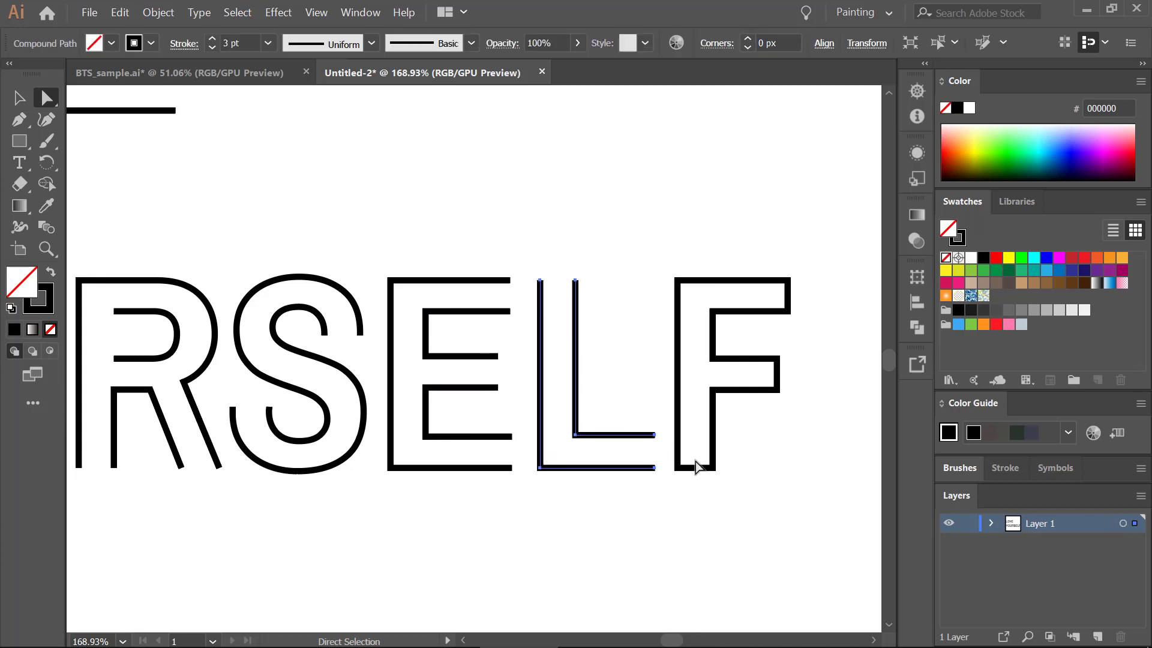
Delete the end segments of the F in YOURSELF, at the base of its stem and the tips of both arms
{"action": "left_click_drag", "start_coordinate": [696, 479], "coordinate": [728, 431]}
{"action": "key", "text": "Delete"}
{"action": "left_click_drag", "start_coordinate": [794, 380], "coordinate": [750, 377]}
{"action": "key", "text": "Delete"}
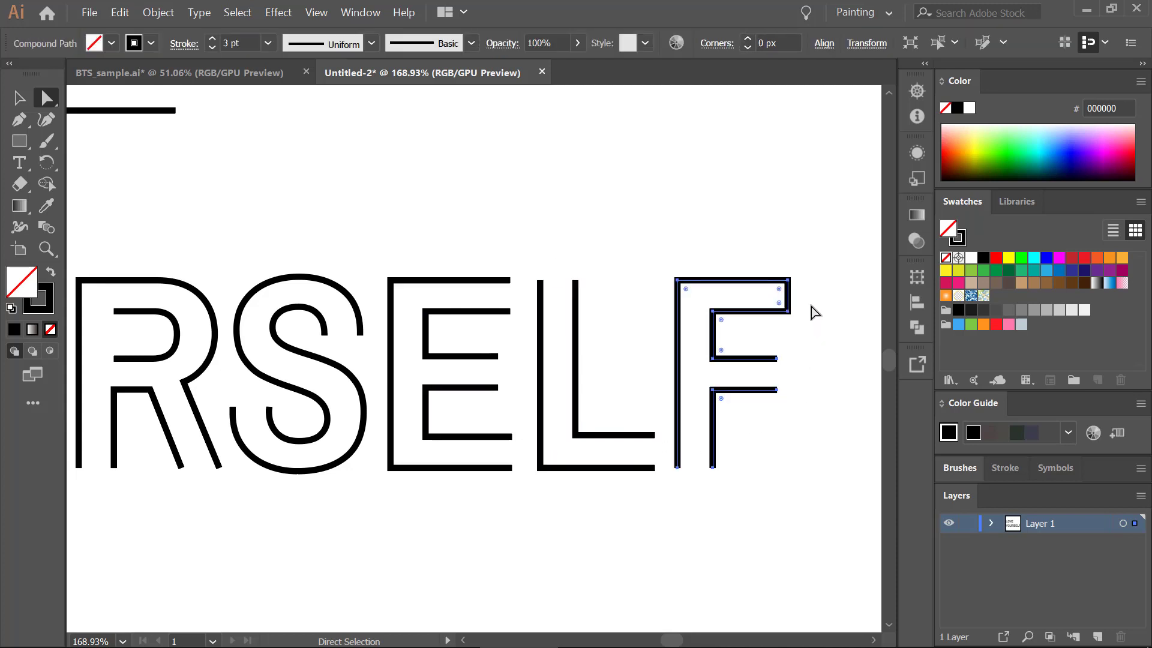
{"action": "left_click_drag", "start_coordinate": [814, 311], "coordinate": [747, 293]}
{"action": "key", "text": "Delete"}
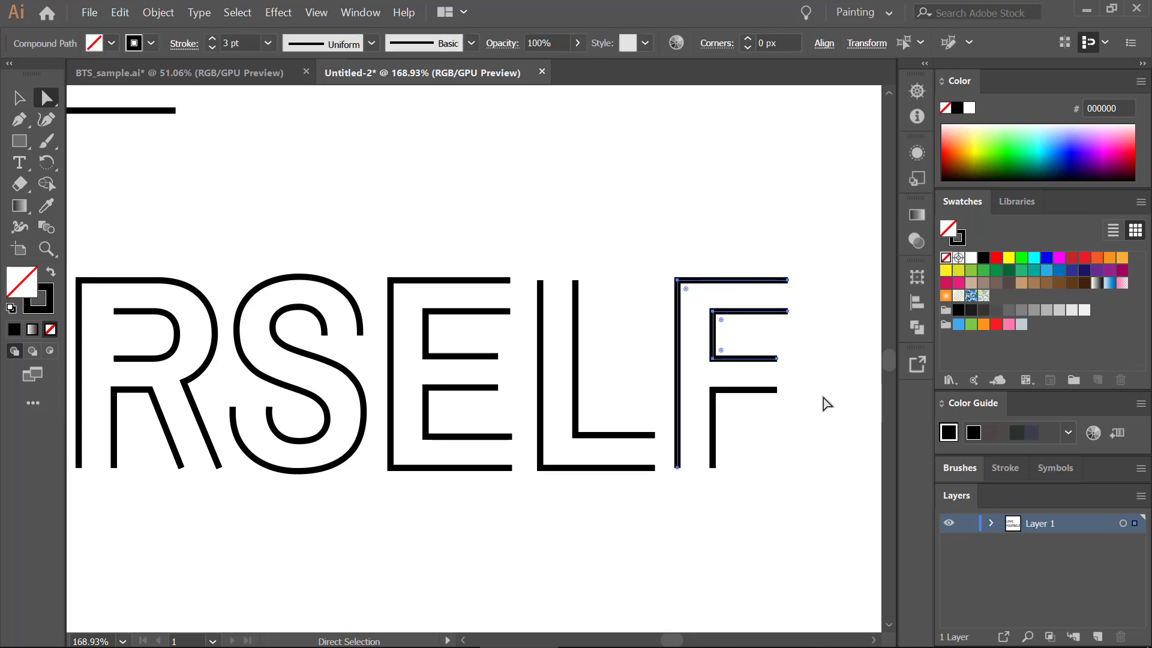
{"action": "key", "text": "ctrl+shift+a"}
{"action": "key", "text": "ctrl+0"}
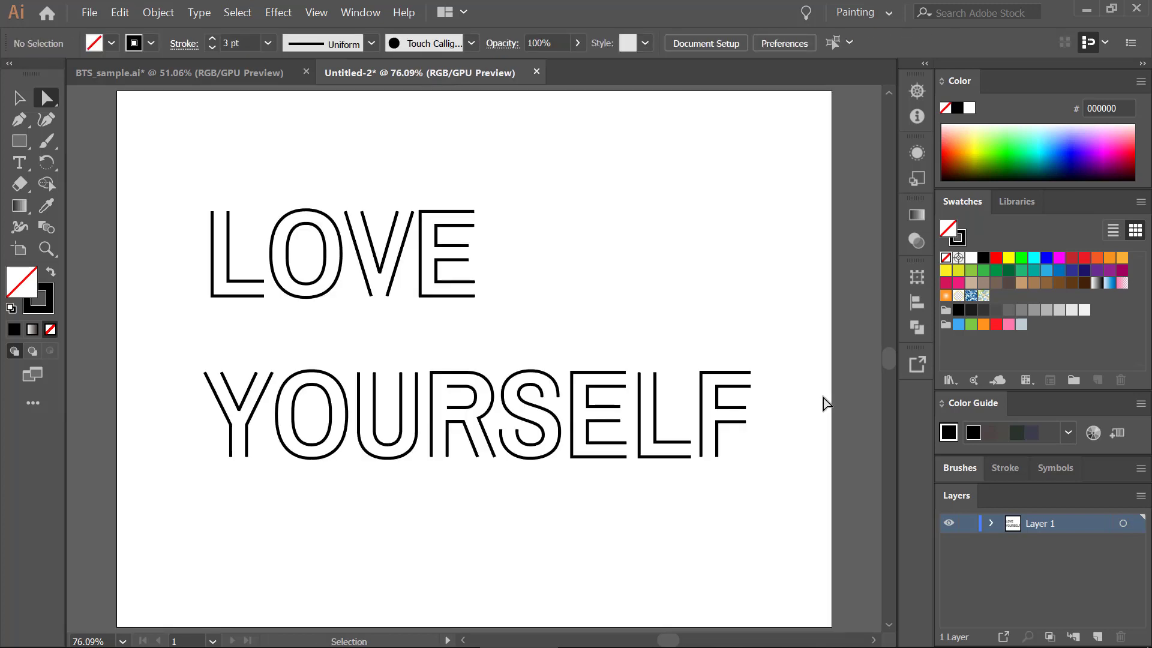
Move the whole LOVE YOURSELF lettering down and slightly right to centre it roughly on the artboard
{"action": "key", "text": "v"}
{"action": "left_click_drag", "start_coordinate": [780, 537], "coordinate": [135, 158]}
{"action": "key", "text": "shift+Down"}
{"action": "key", "text": "shift+Down"}
{"action": "key", "text": "shift+Down"}
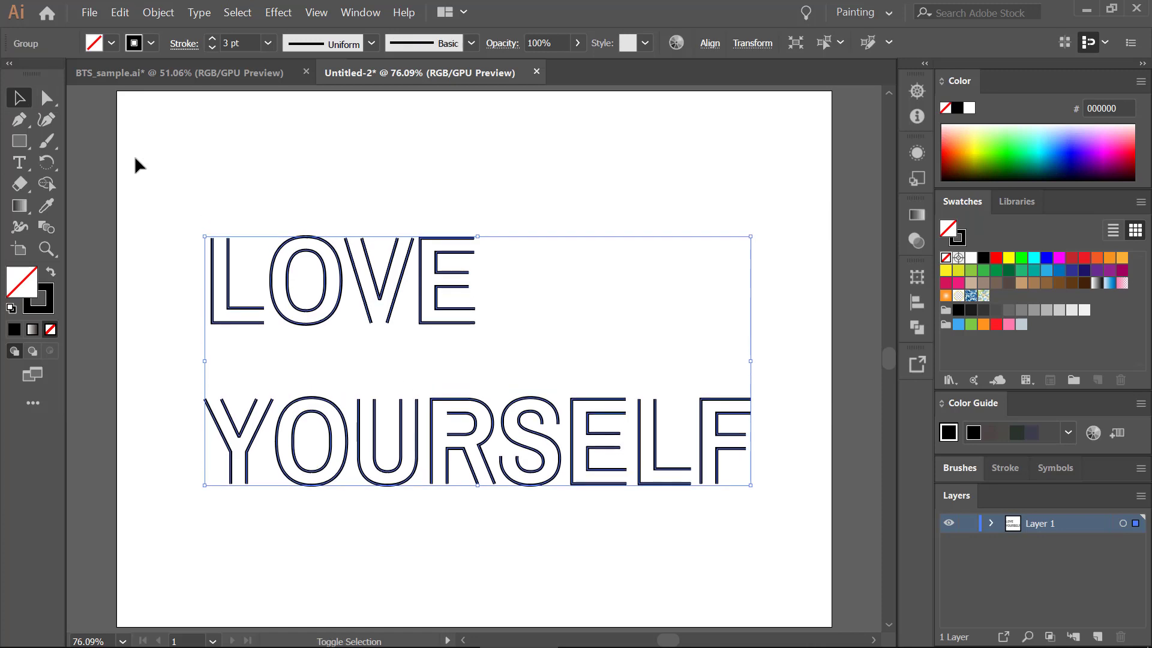
{"action": "key", "text": "shift+Up"}
{"action": "key", "text": "shift+Right"}
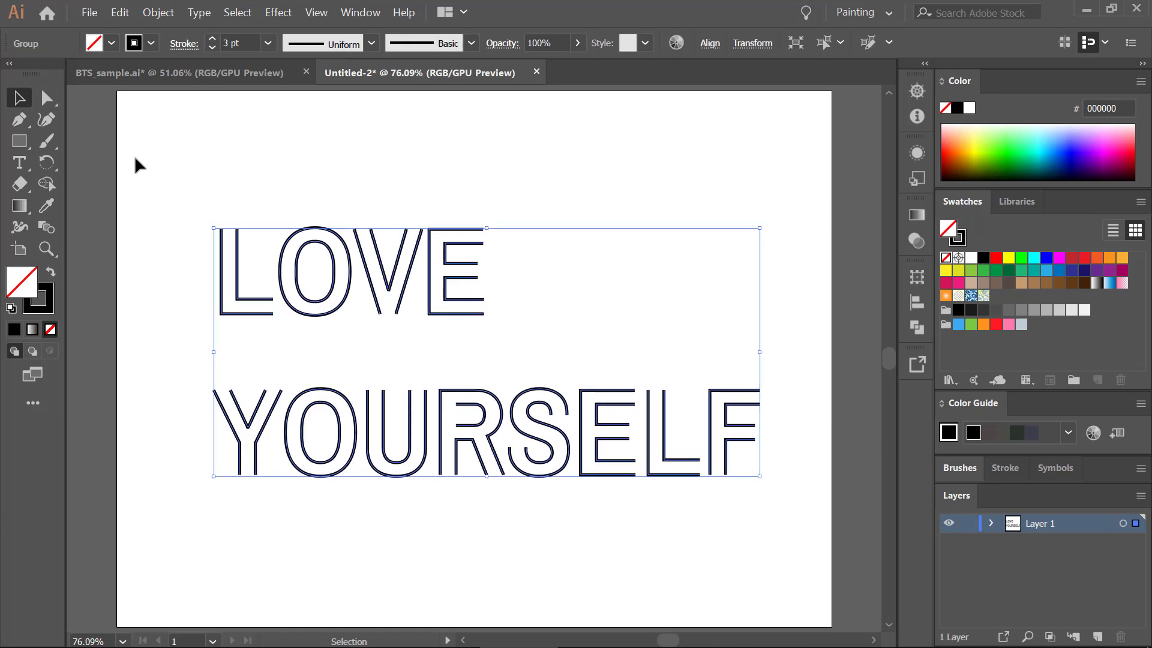
{"action": "left_click", "coordinate": [339, 175]}
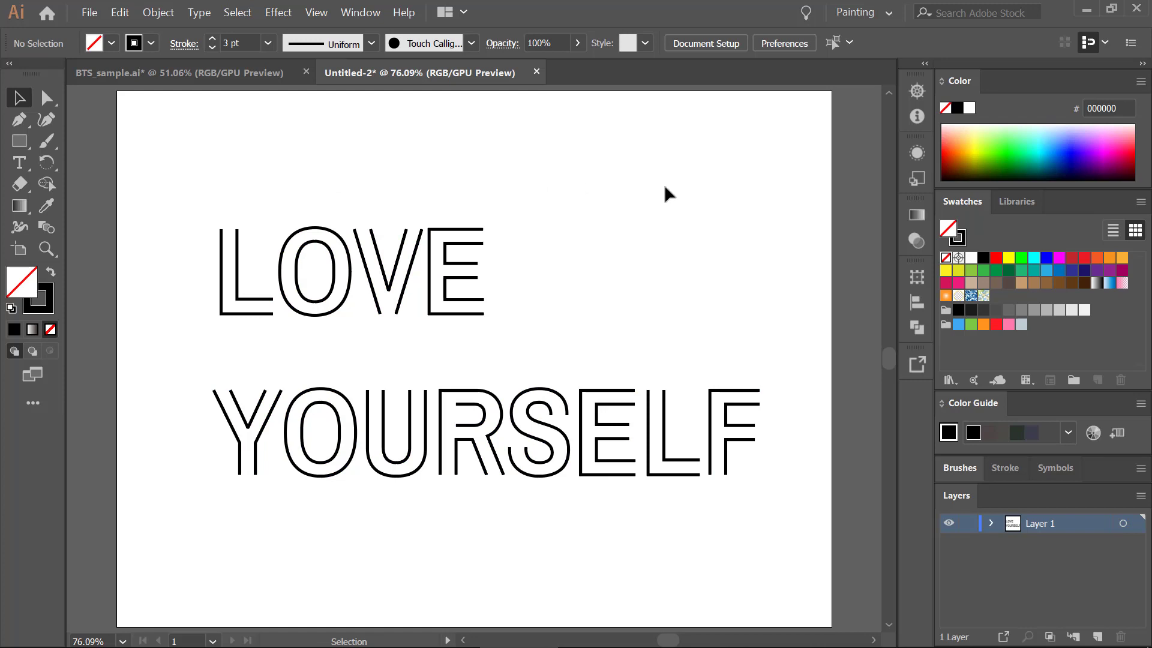
Switch to BTS_sample.ai and examine up close how the arm ends of E and F line up with the guides
{"action": "left_click", "coordinate": [254, 75]}
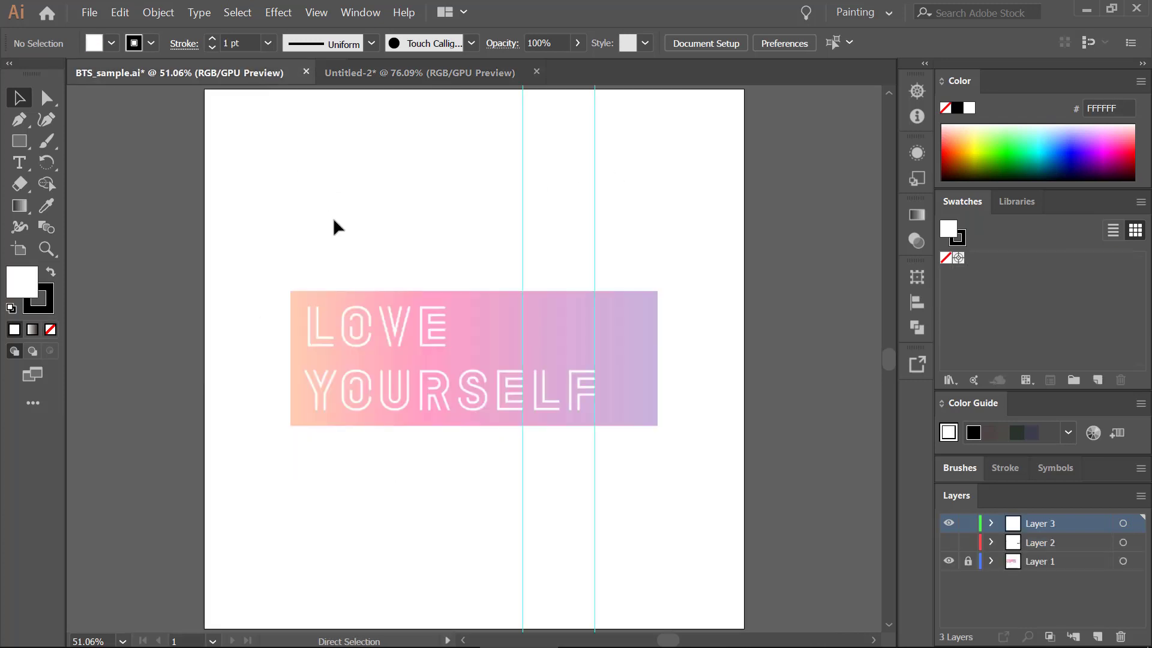
{"action": "left_click", "coordinate": [562, 421], "text": "ctrl"}
{"action": "left_click_drag", "start_coordinate": [630, 490], "coordinate": [744, 606]}
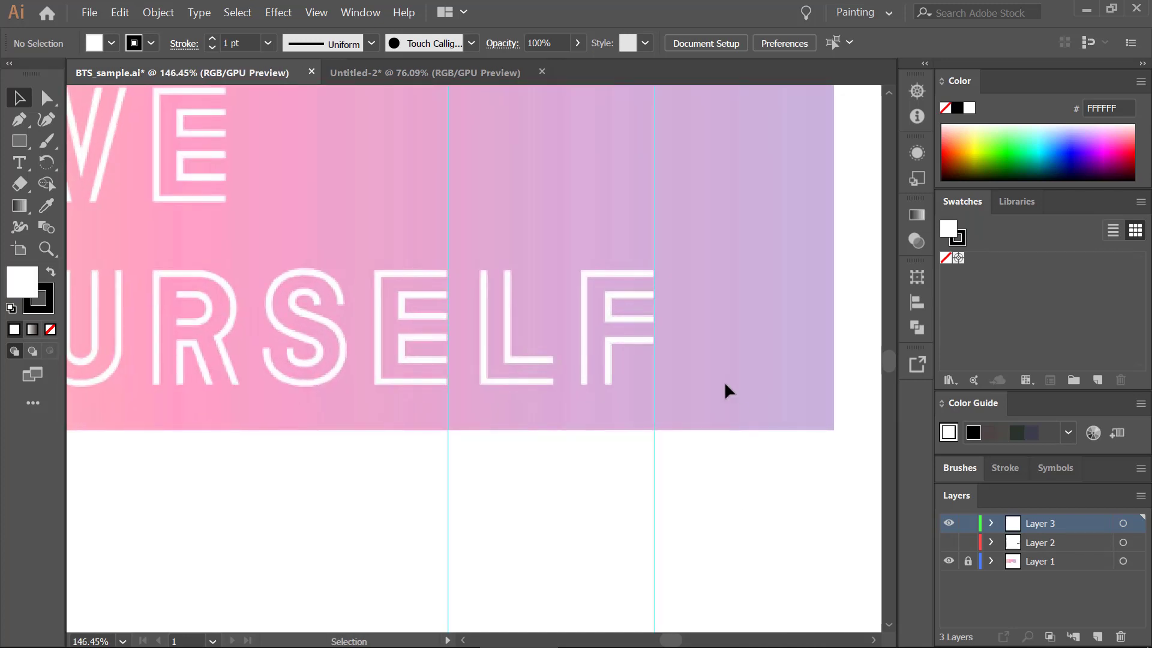
Return to Untitled-2 and right-align the arm-end anchor points of the E in LOVE, using Align to Selection
{"action": "left_click", "coordinate": [445, 76]}
{"action": "left_click_drag", "start_coordinate": [449, 236], "coordinate": [617, 411]}
{"action": "left_click", "coordinate": [45, 97]}
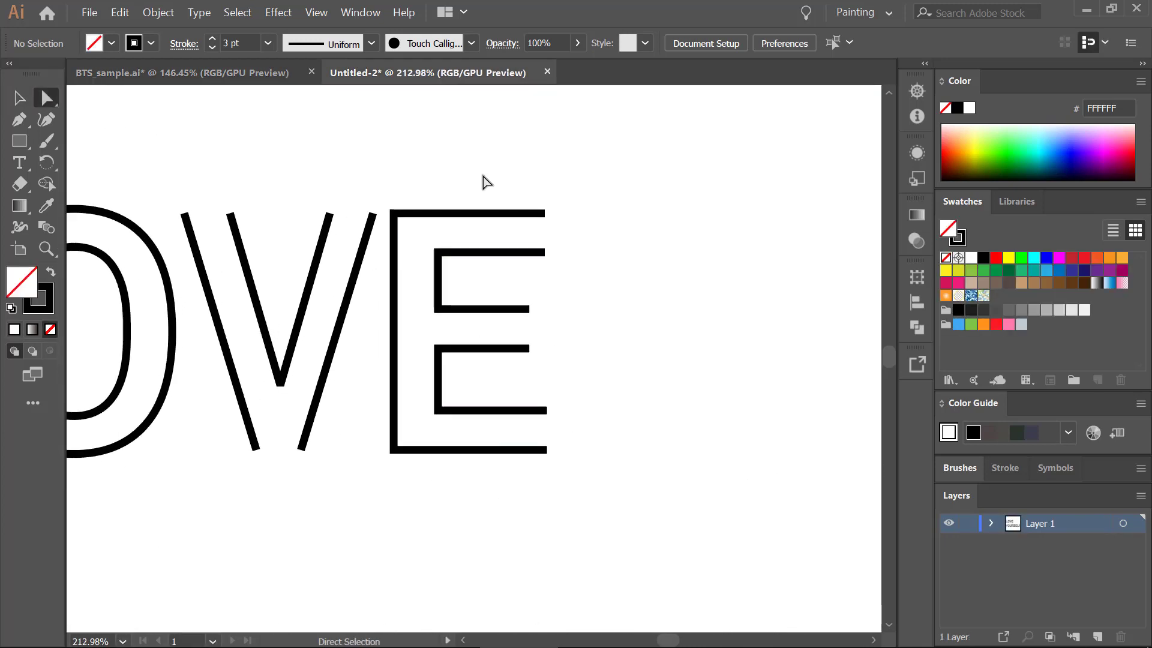
{"action": "left_click_drag", "start_coordinate": [513, 152], "coordinate": [581, 520]}
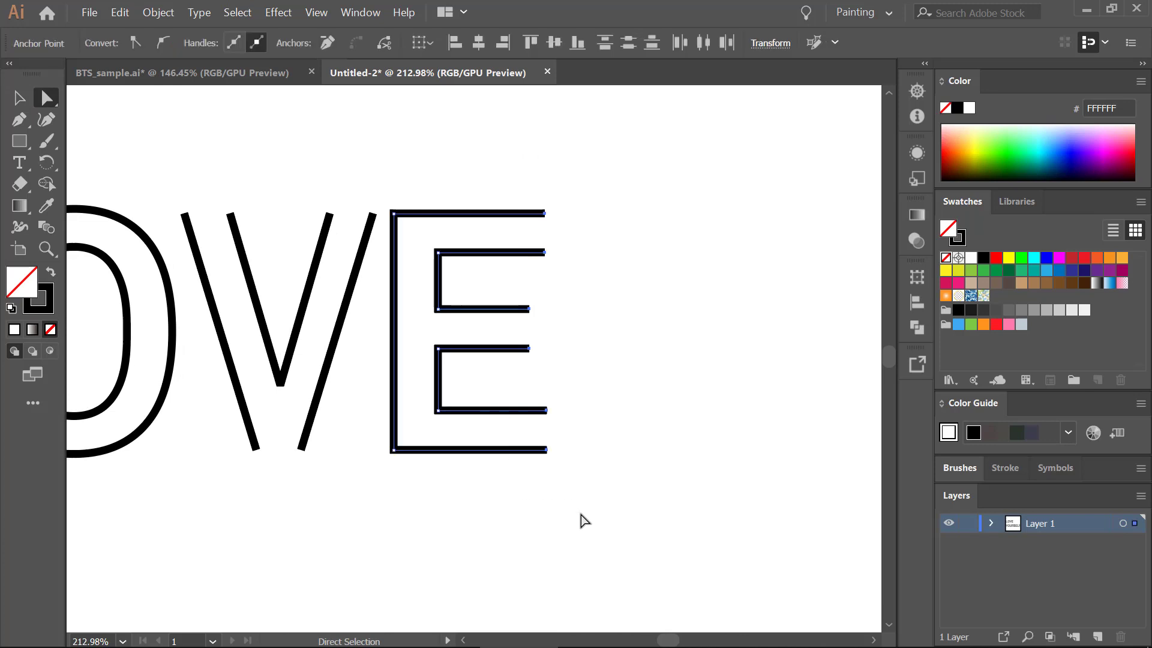
{"action": "left_click", "coordinate": [909, 297]}
{"action": "left_click", "coordinate": [866, 427]}
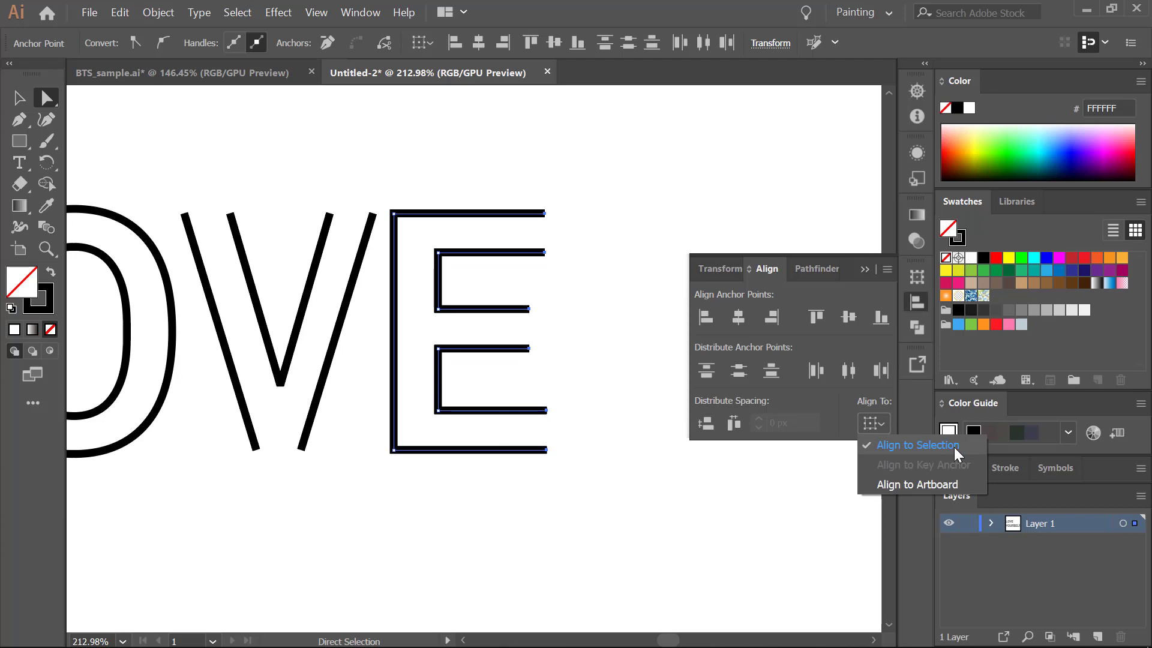
{"action": "left_click", "coordinate": [955, 451]}
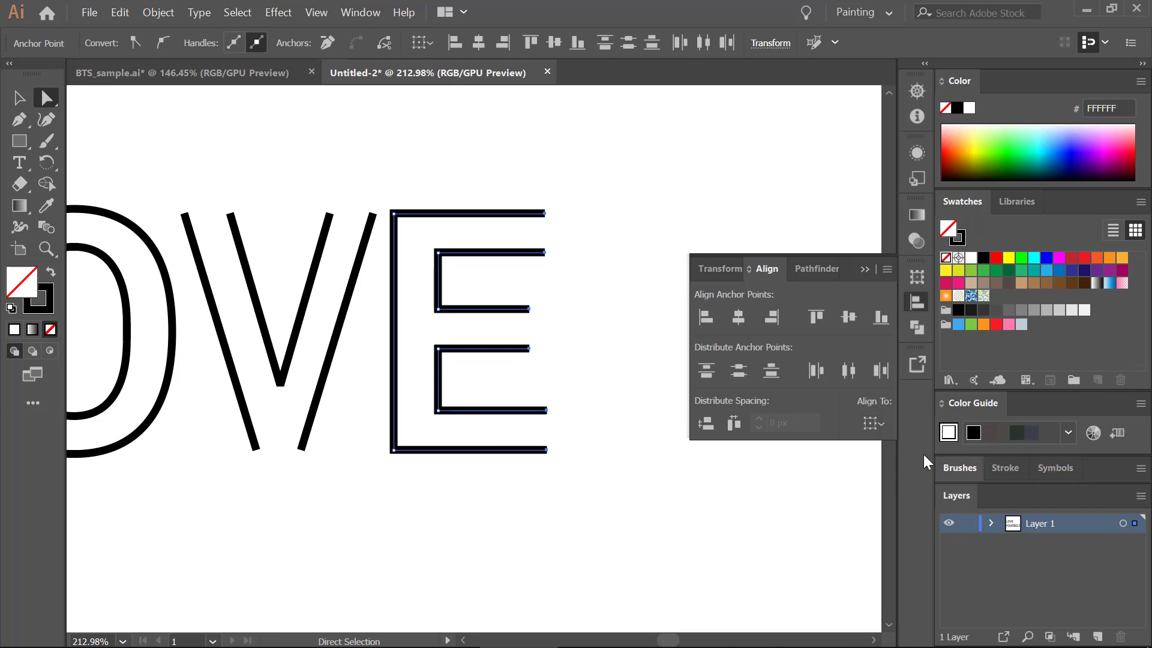
{"action": "left_click", "coordinate": [770, 316]}
Right-align the arm-end anchor points of the E in YOURSELF
{"action": "left_click", "coordinate": [532, 469]}
{"action": "left_click_drag", "start_coordinate": [473, 591], "coordinate": [251, 215]}
{"action": "left_click_drag", "start_coordinate": [607, 520], "coordinate": [247, 507]}
{"action": "left_click_drag", "start_coordinate": [347, 194], "coordinate": [420, 530]}
{"action": "left_click", "coordinate": [776, 313]}
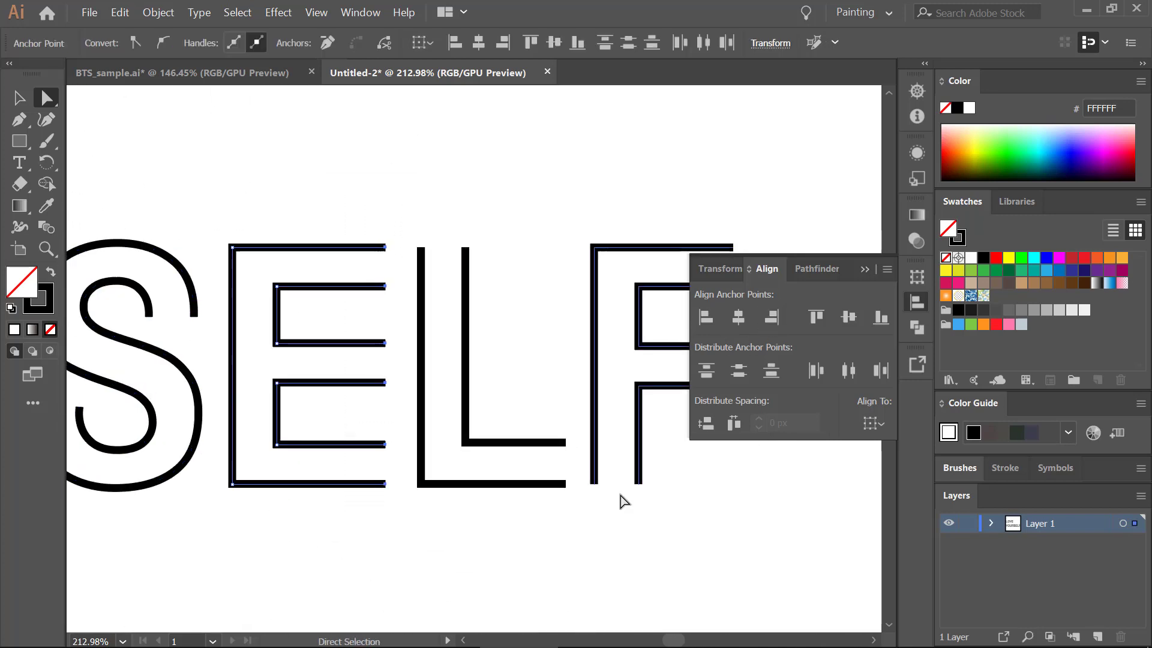
Right-align the arm-end anchor points of the F in YOURSELF
{"action": "left_click_drag", "start_coordinate": [620, 498], "coordinate": [414, 519]}
{"action": "left_click_drag", "start_coordinate": [478, 217], "coordinate": [589, 459]}
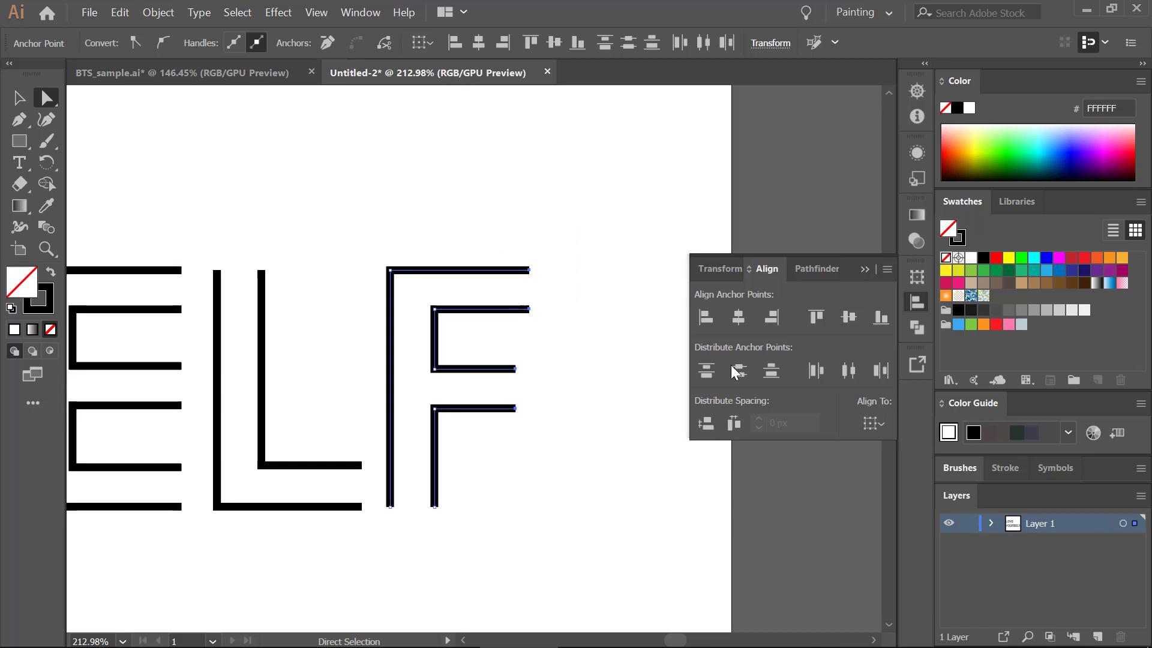
{"action": "left_click", "coordinate": [773, 325]}
{"action": "left_click", "coordinate": [607, 495], "text": "ctrl"}
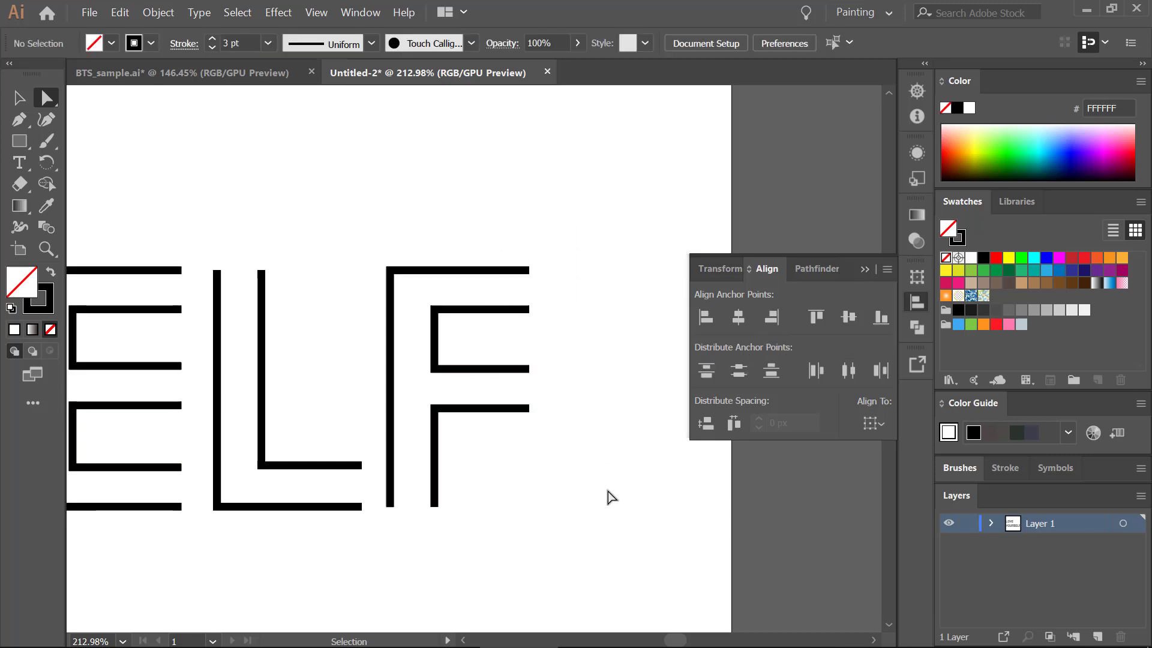
{"action": "key", "text": "ctrl+0"}
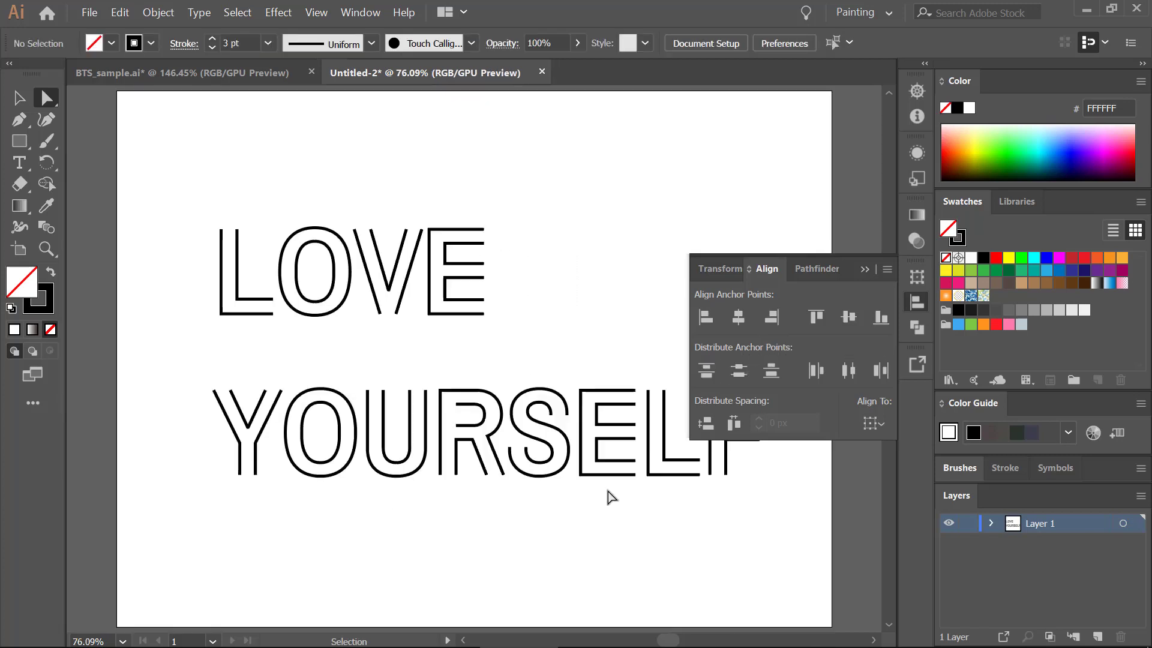
{"action": "left_click", "coordinate": [863, 268]}
Ungroup the whole lettering and release its compound paths into separate paths
{"action": "left_click", "coordinate": [19, 98]}
{"action": "left_click_drag", "start_coordinate": [136, 150], "coordinate": [363, 329]}
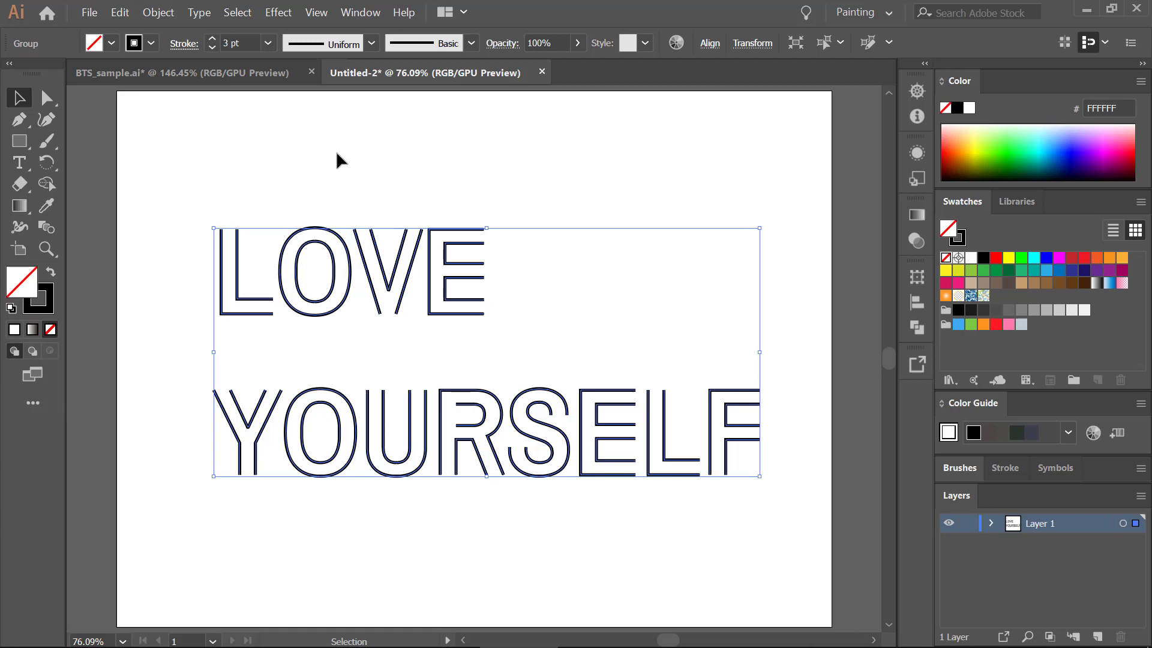
{"action": "right_click", "coordinate": [410, 251]}
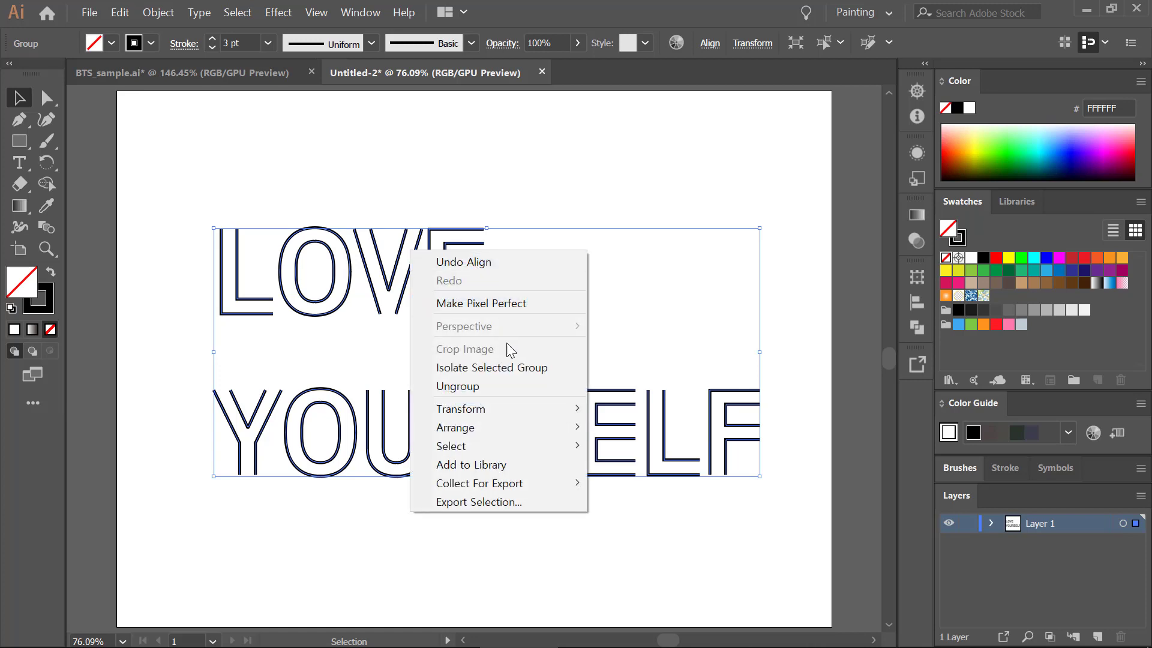
{"action": "left_click", "coordinate": [513, 386]}
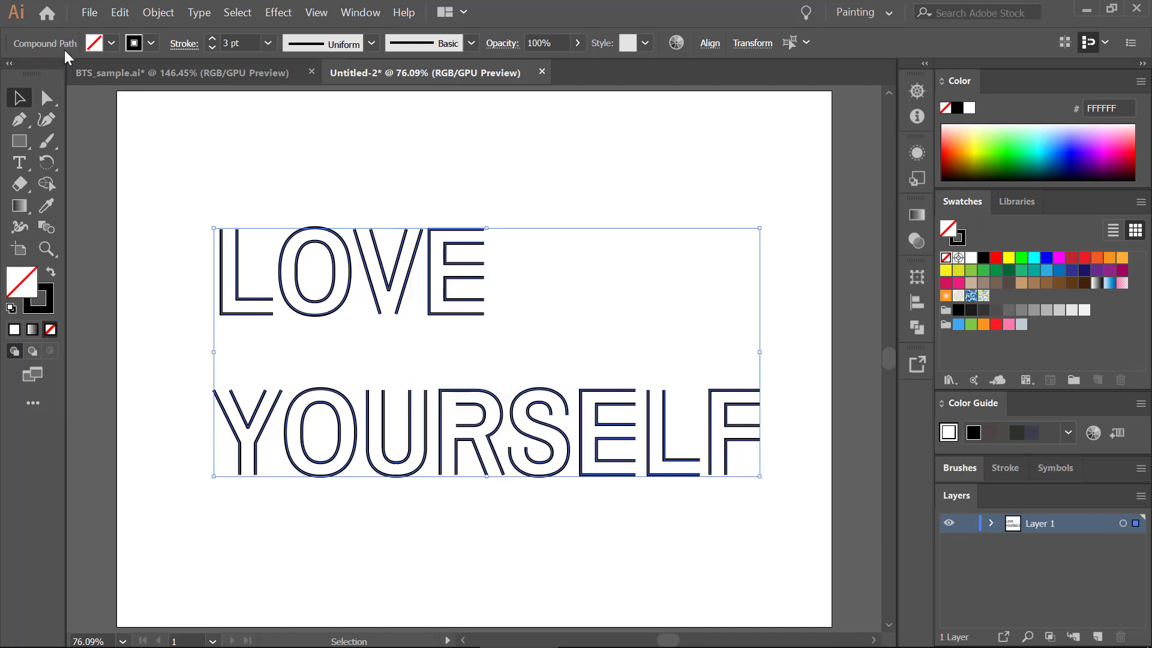
{"action": "right_click", "coordinate": [370, 258]}
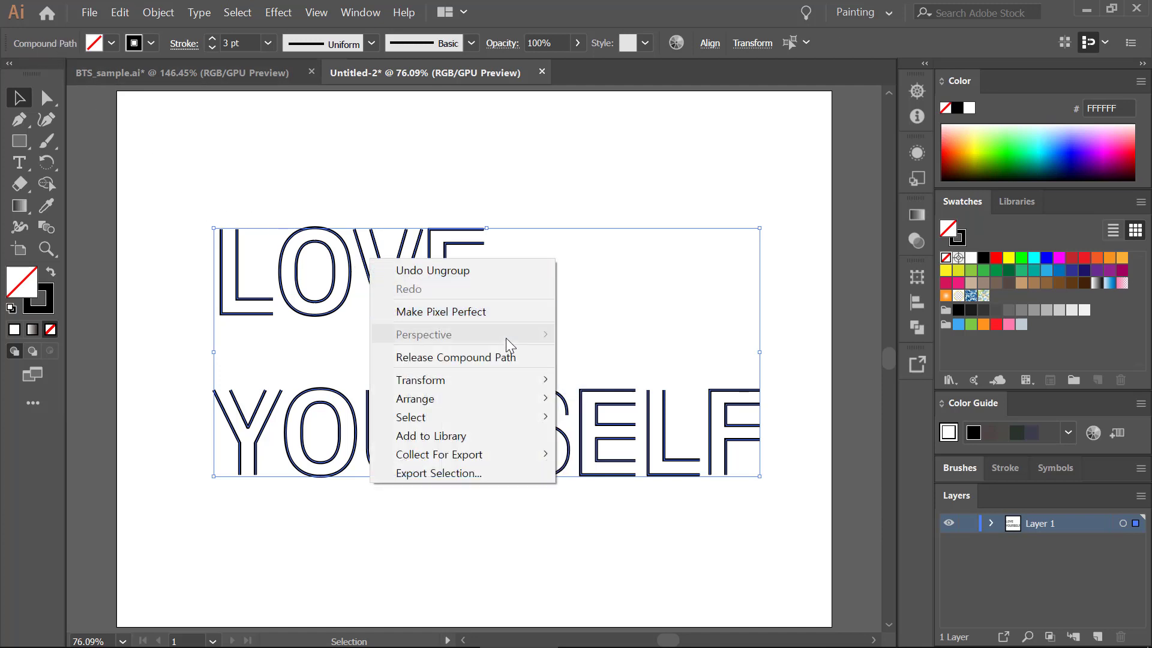
{"action": "left_click", "coordinate": [537, 364]}
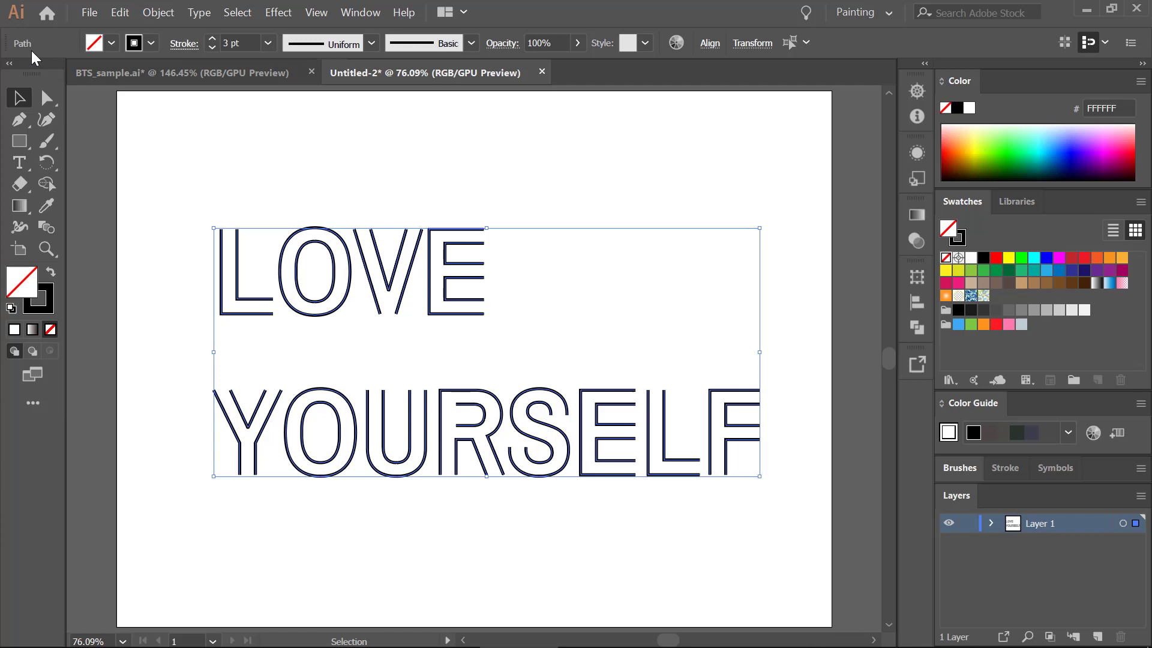
Examine the paths of the V in LOVE up close in Outline mode, and return to the normal preview
{"action": "left_click", "coordinate": [389, 187]}
{"action": "key", "text": "ctrl+space"}
{"action": "left_click_drag", "start_coordinate": [349, 238], "coordinate": [606, 385]}
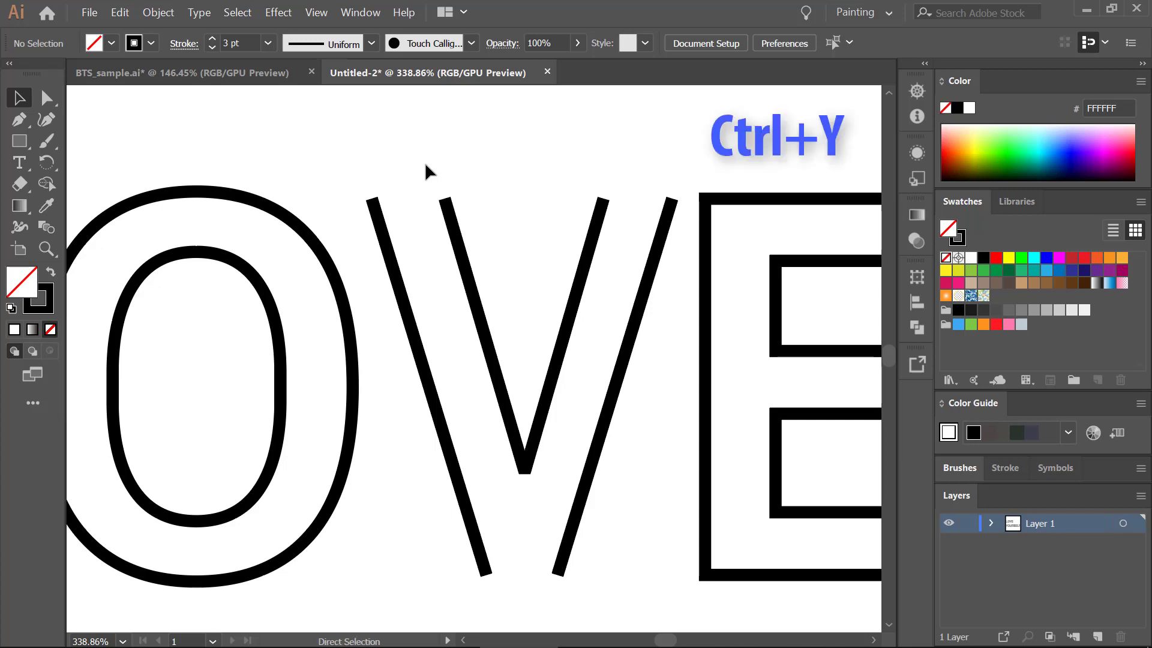
{"action": "key", "text": "ctrl+y"}
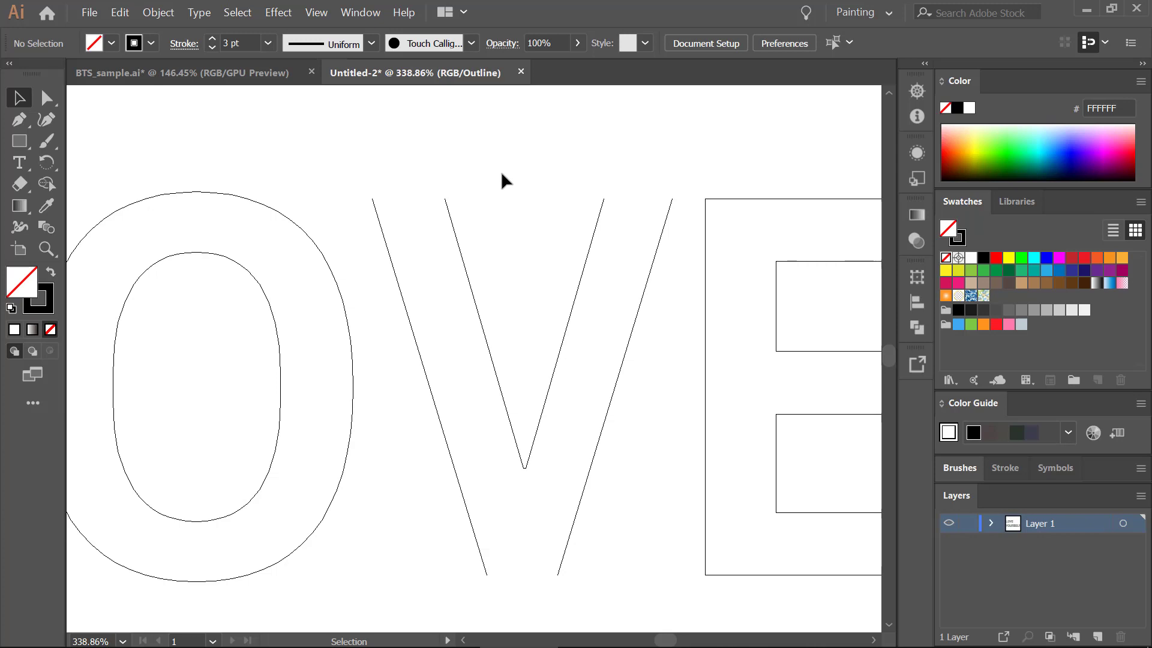
{"action": "key", "text": "ctrl+y"}
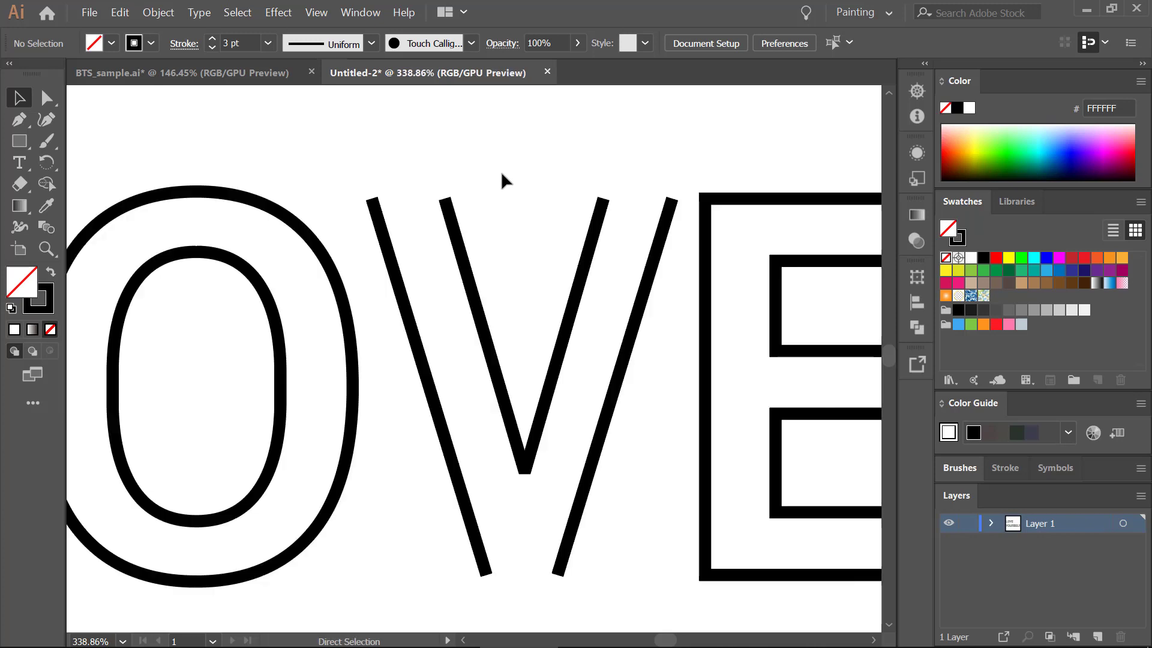
Convert the strokes of the whole LOVE YOURSELF lettering into filled shapes with Outline Stroke
{"action": "key", "text": "ctrl+0"}
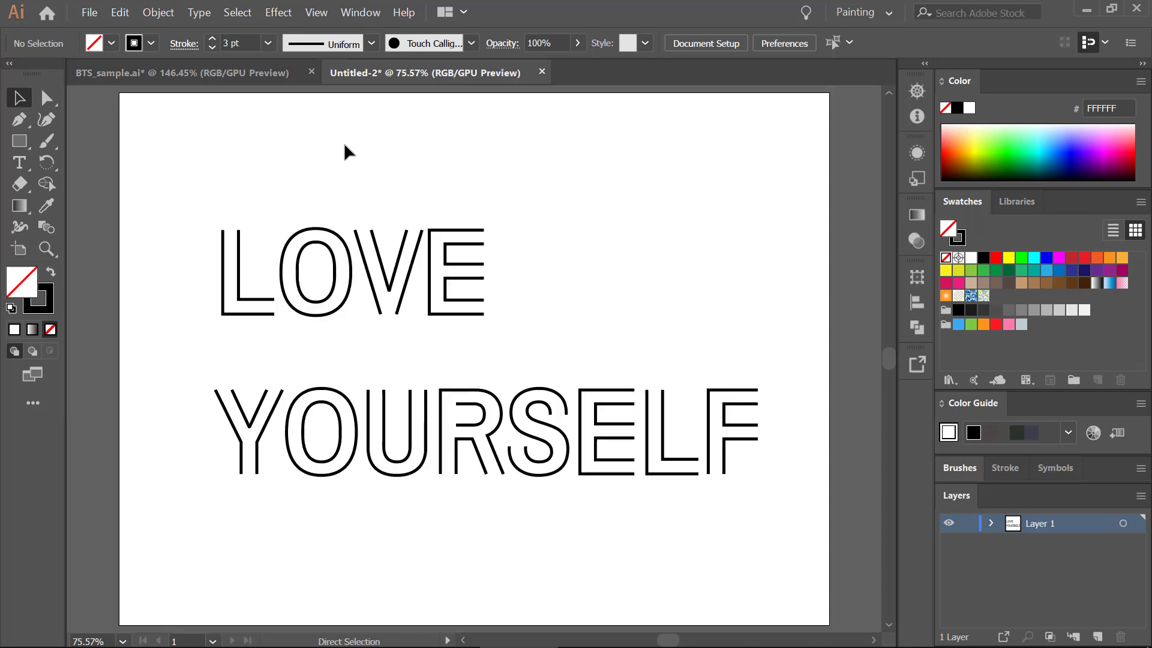
{"action": "left_click_drag", "start_coordinate": [294, 186], "coordinate": [609, 443]}
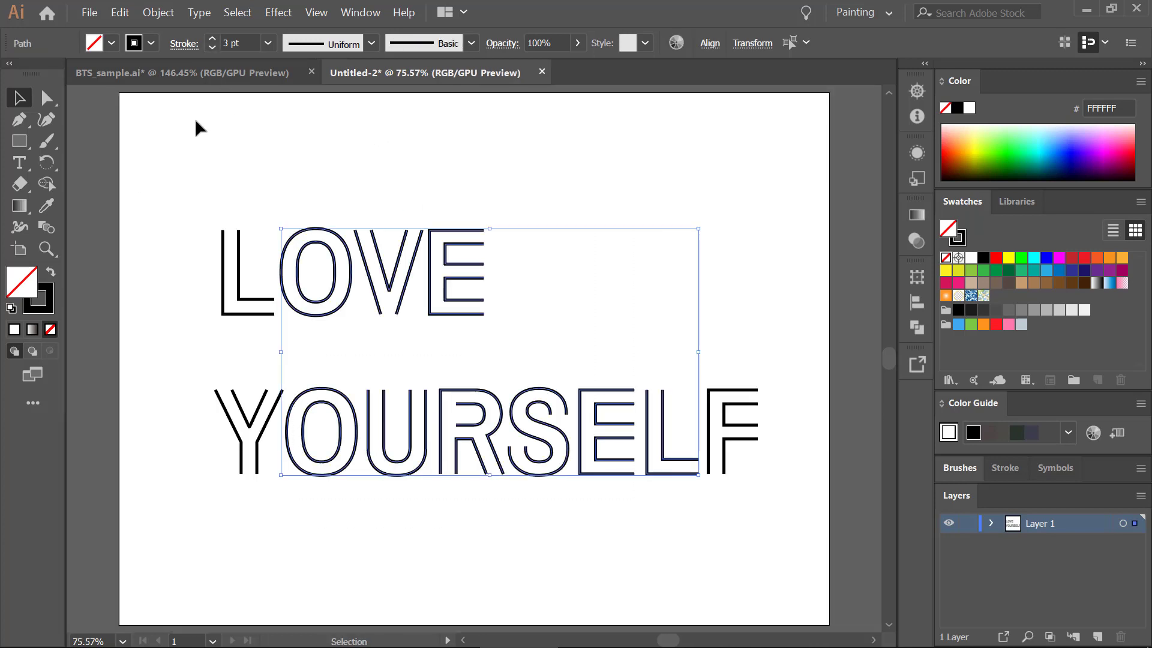
{"action": "key", "text": "ctrl+a"}
{"action": "left_click", "coordinate": [160, 13]}
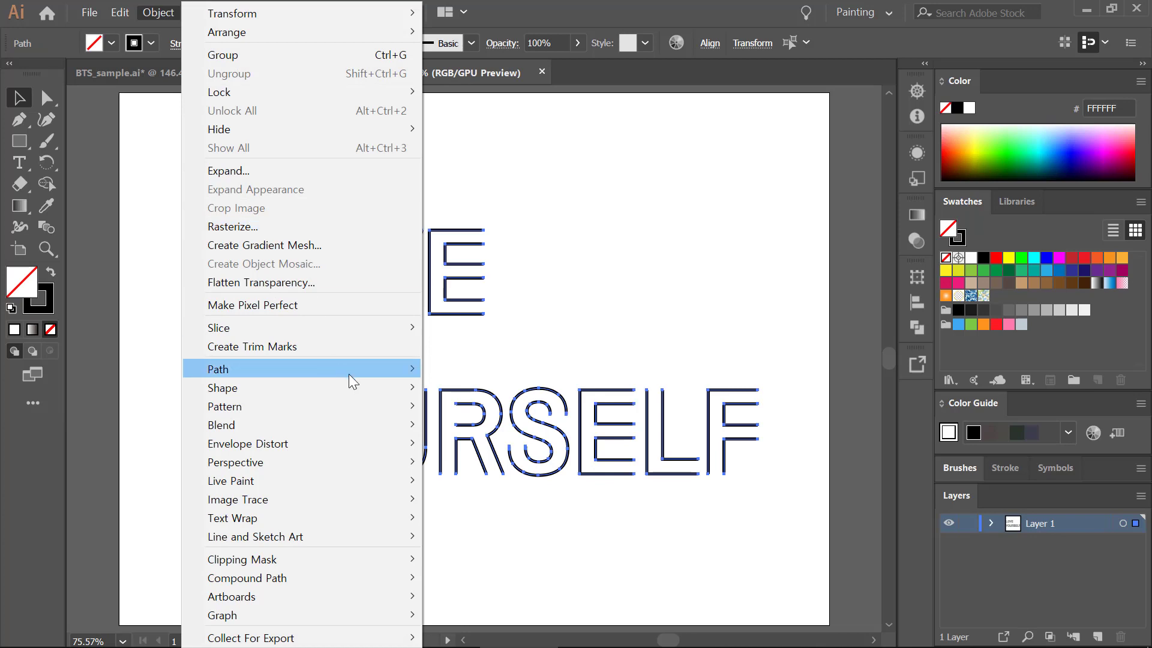
{"action": "mouse_move", "coordinate": [348, 373]}
{"action": "left_click", "coordinate": [489, 410]}
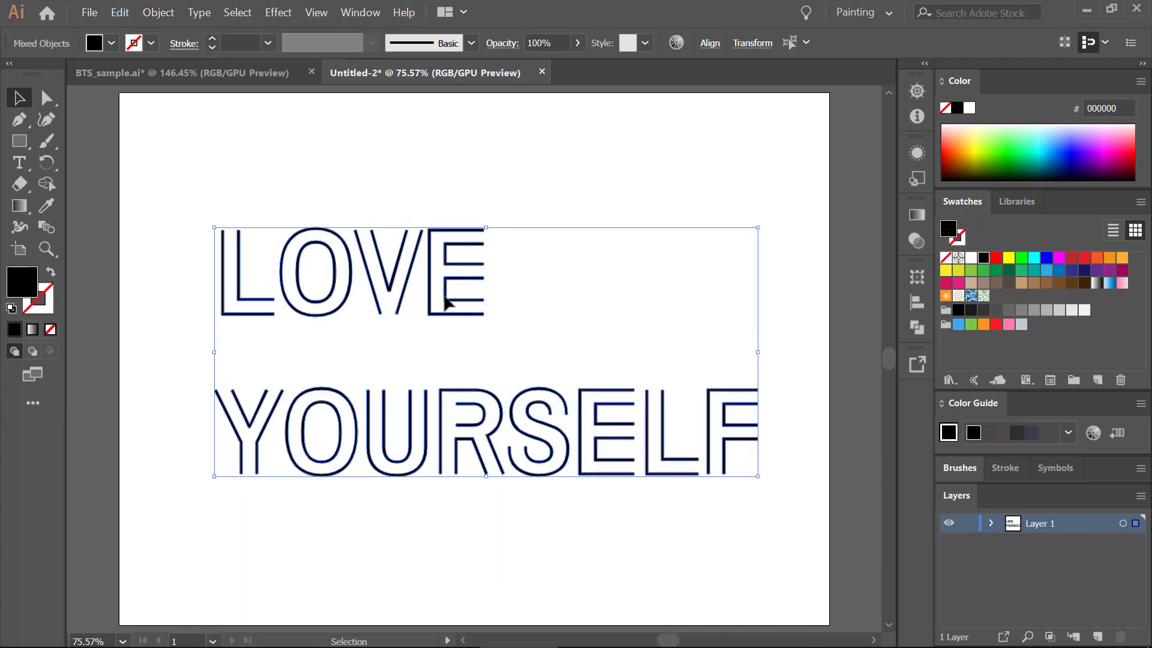
{"action": "left_click", "coordinate": [409, 189]}
Examine the outlined strokes of O, V and E in LOVE up close in Outline mode, and return to the normal preview
{"action": "left_click_drag", "start_coordinate": [321, 195], "coordinate": [516, 419]}
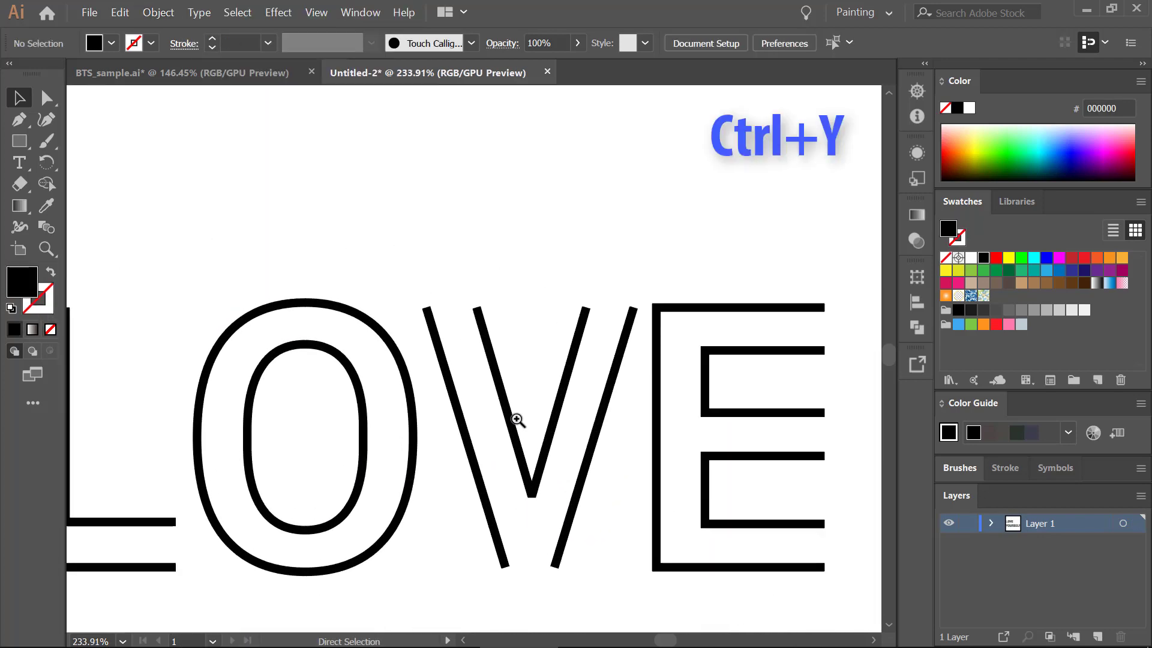
{"action": "key", "text": "ctrl+y"}
{"action": "left_click_drag", "start_coordinate": [599, 482], "coordinate": [522, 386]}
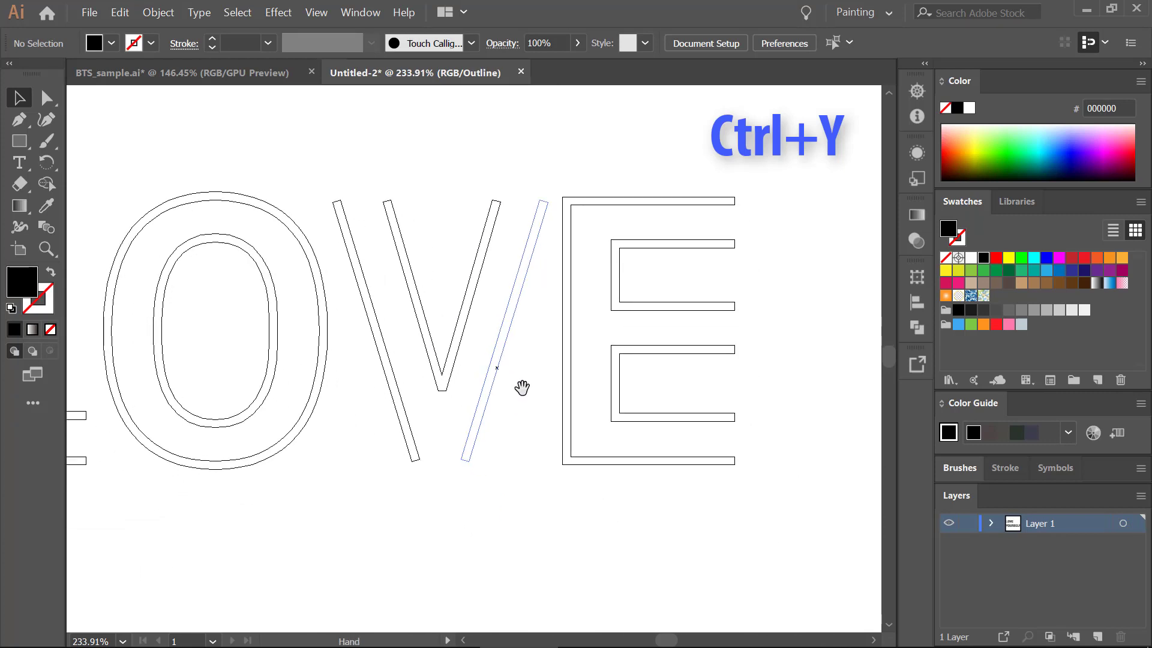
{"action": "key", "text": "ctrl+y"}
{"action": "key", "text": "ctrl+y"}
{"action": "key", "text": "ctrl+y"}
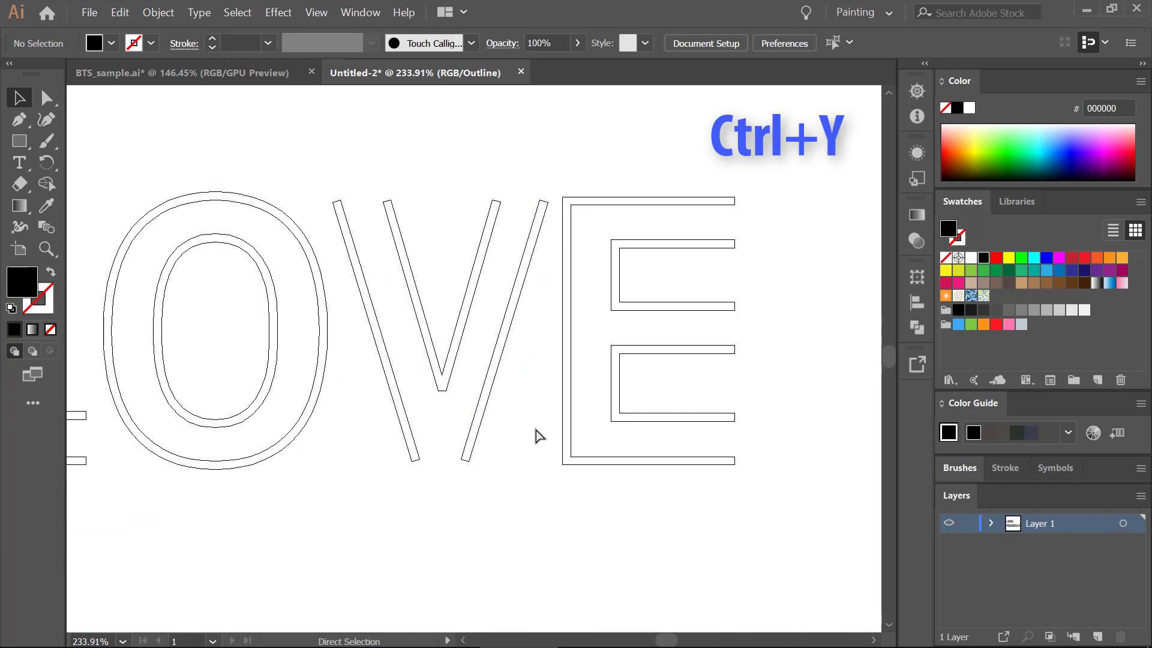
{"action": "key", "text": "ctrl+y"}
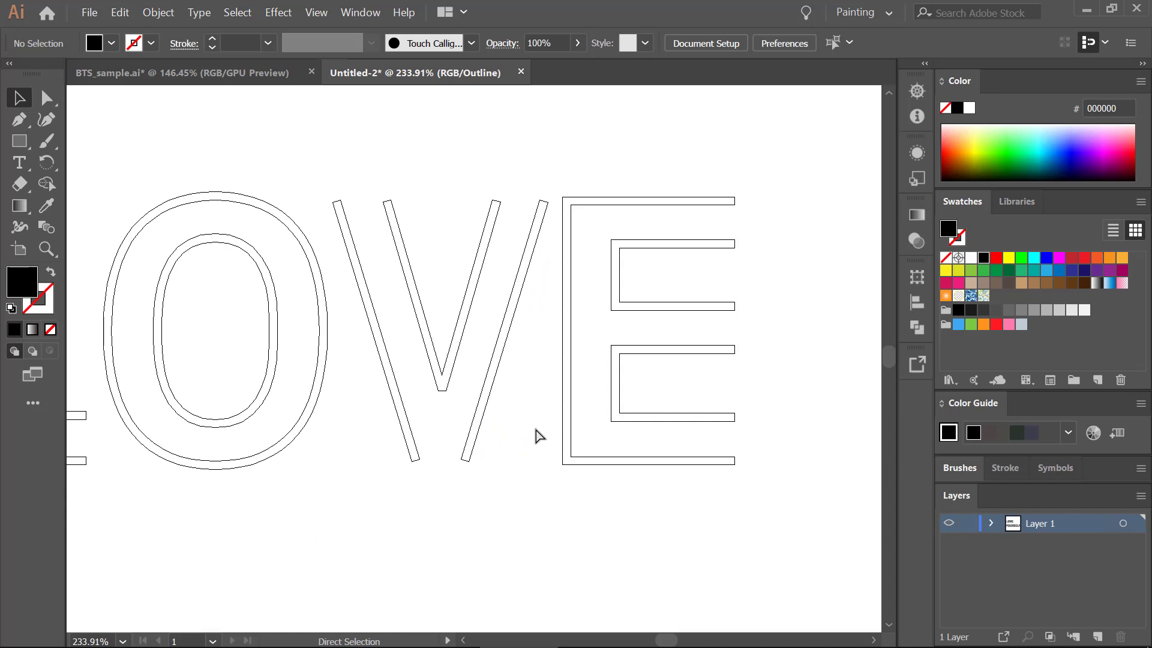
{"action": "key", "text": "ctrl+y"}
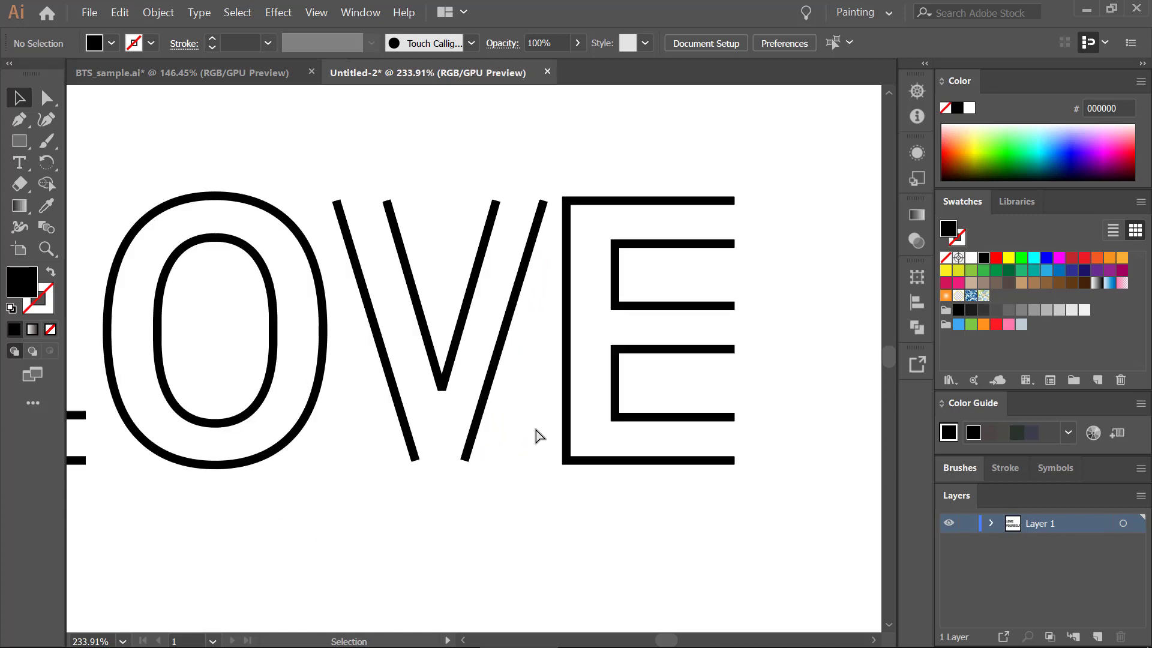
Align the upper-end anchor points of the V in LOVE to the top of the selection and its lower-end anchor points to the bottom
{"action": "left_click", "coordinate": [44, 99]}
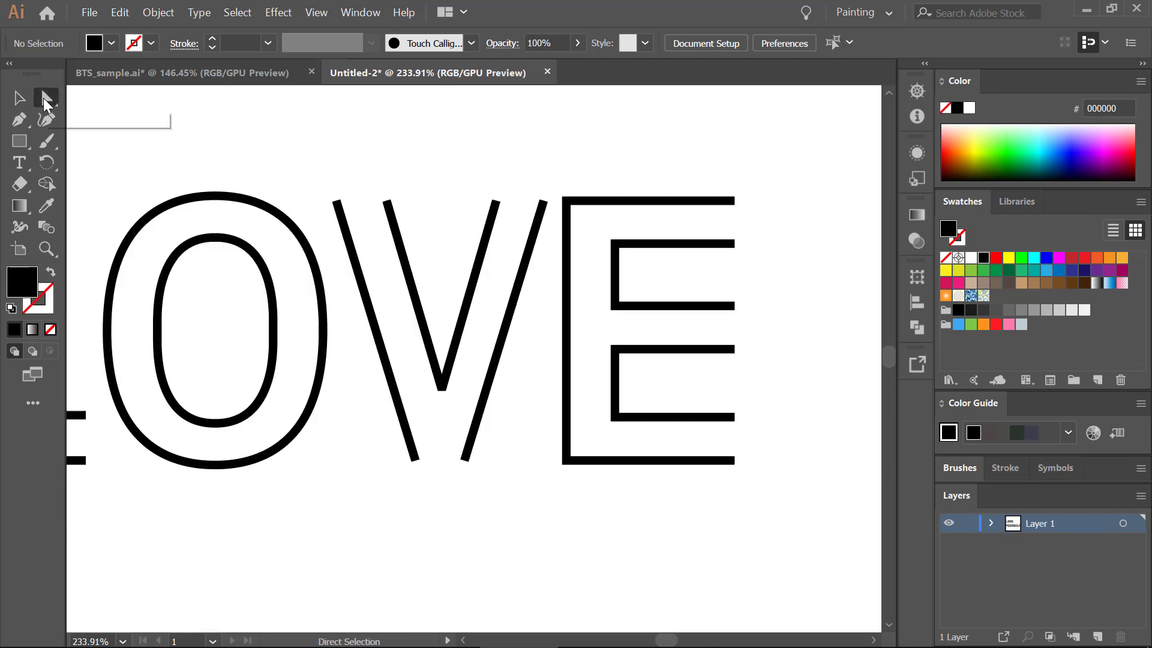
{"action": "left_click_drag", "start_coordinate": [308, 176], "coordinate": [555, 222]}
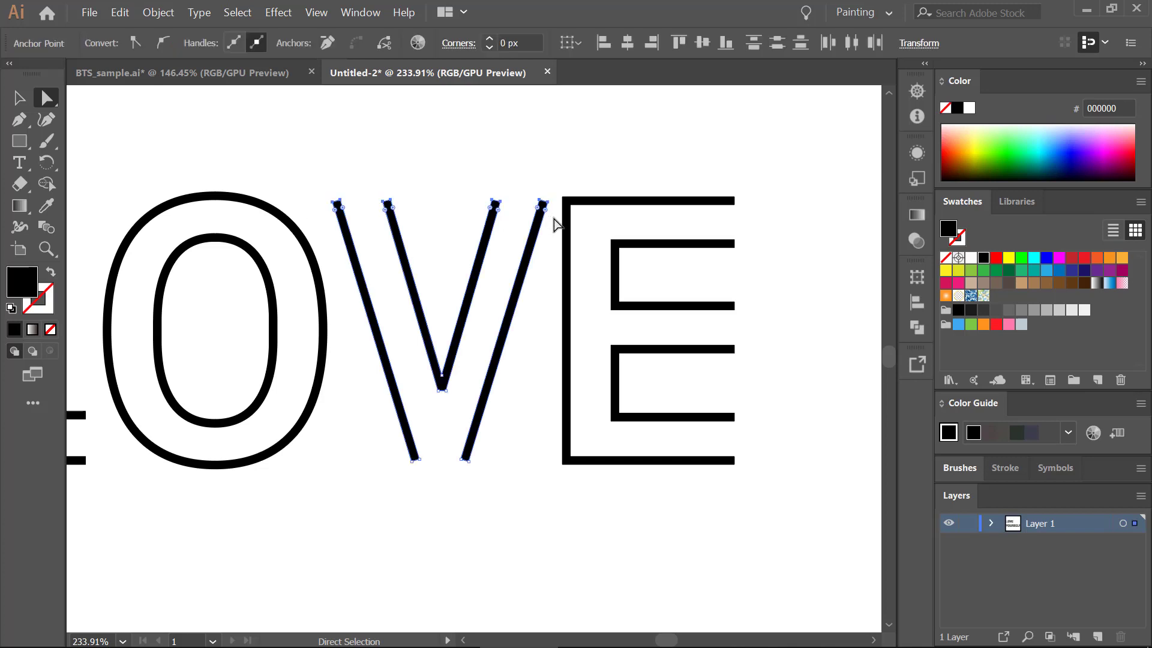
{"action": "left_click", "coordinate": [917, 300]}
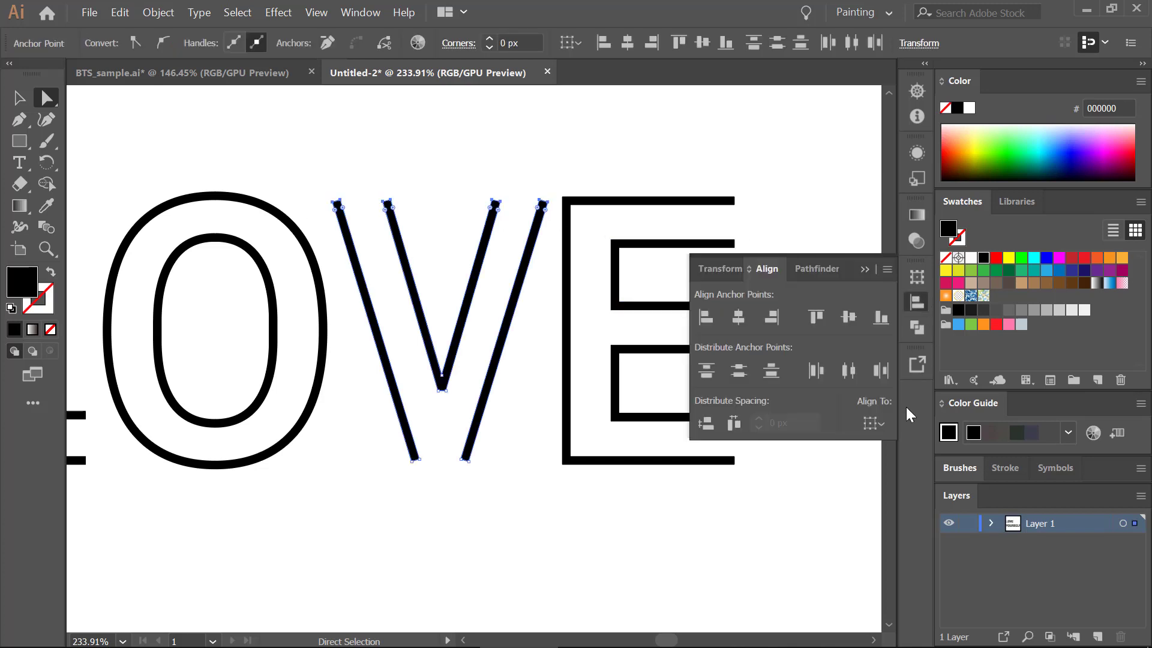
{"action": "left_click", "coordinate": [873, 422]}
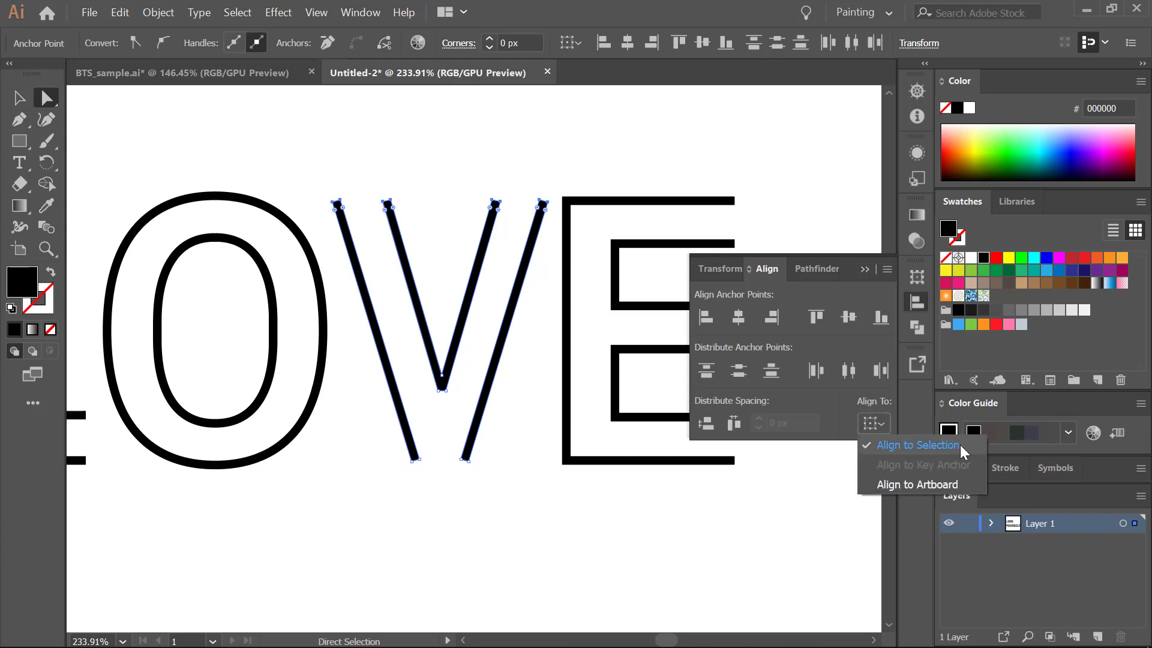
{"action": "left_click", "coordinate": [959, 444]}
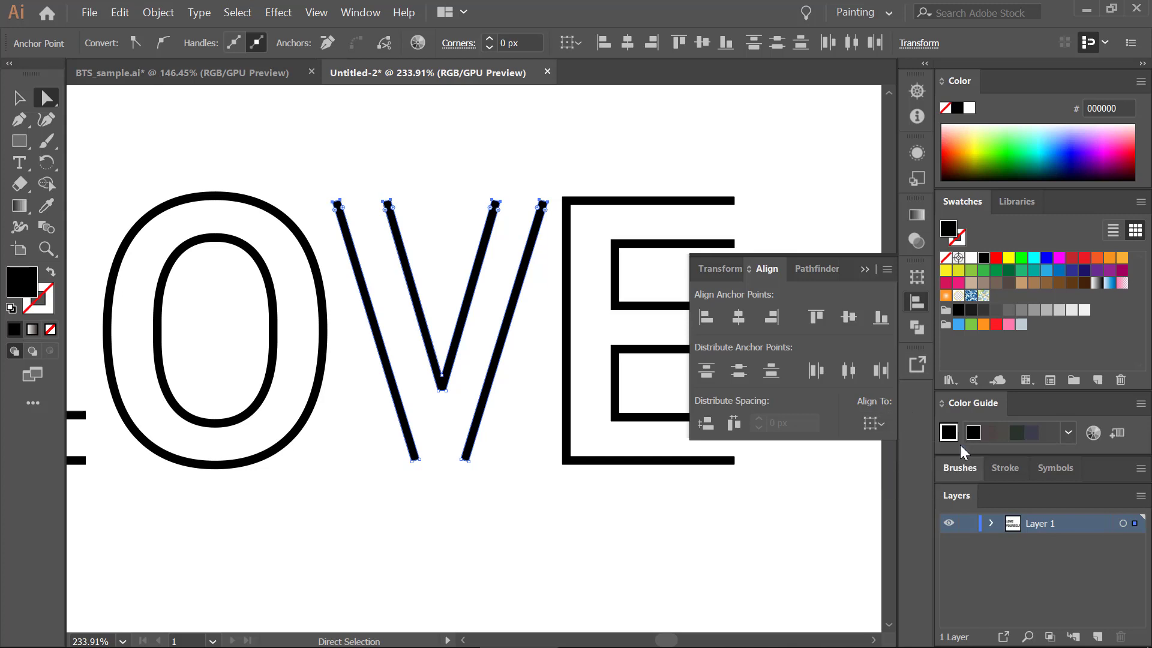
{"action": "left_click", "coordinate": [815, 326]}
{"action": "left_click", "coordinate": [518, 160]}
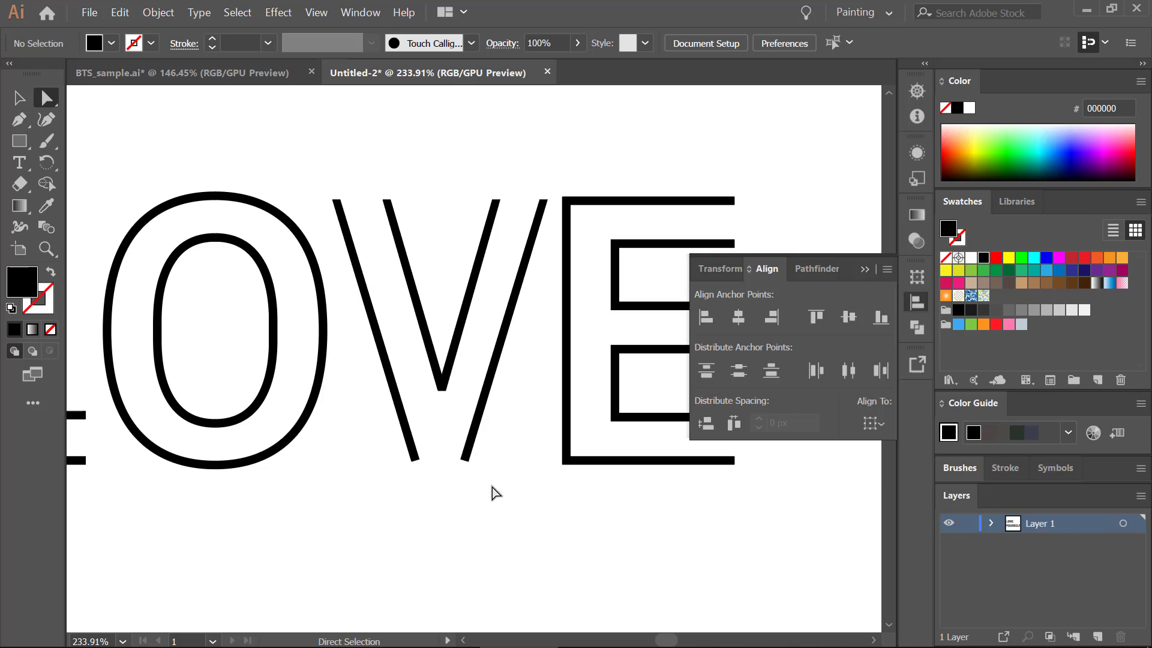
{"action": "left_click_drag", "start_coordinate": [492, 489], "coordinate": [379, 451]}
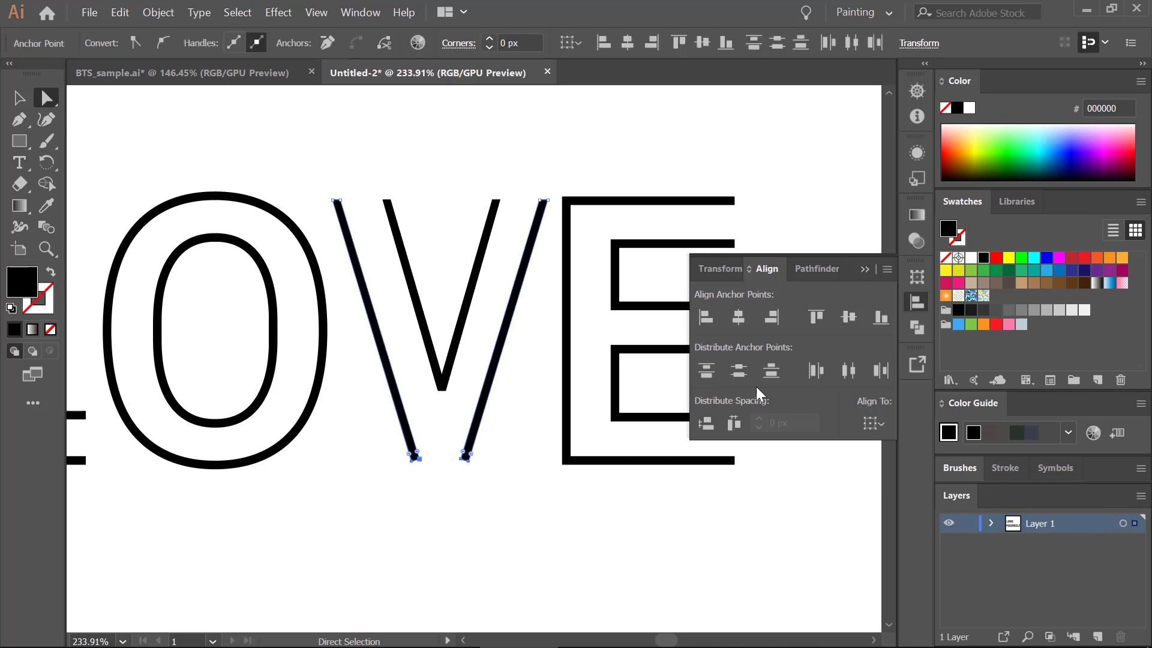
{"action": "left_click", "coordinate": [878, 319]}
Top-align the upper-end anchor points of the Y in YOURSELF, and put the alignment options away
{"action": "key", "text": "space"}
{"action": "left_click_drag", "start_coordinate": [449, 542], "coordinate": [885, 267]}
{"action": "left_click_drag", "start_coordinate": [405, 430], "coordinate": [332, 320]}
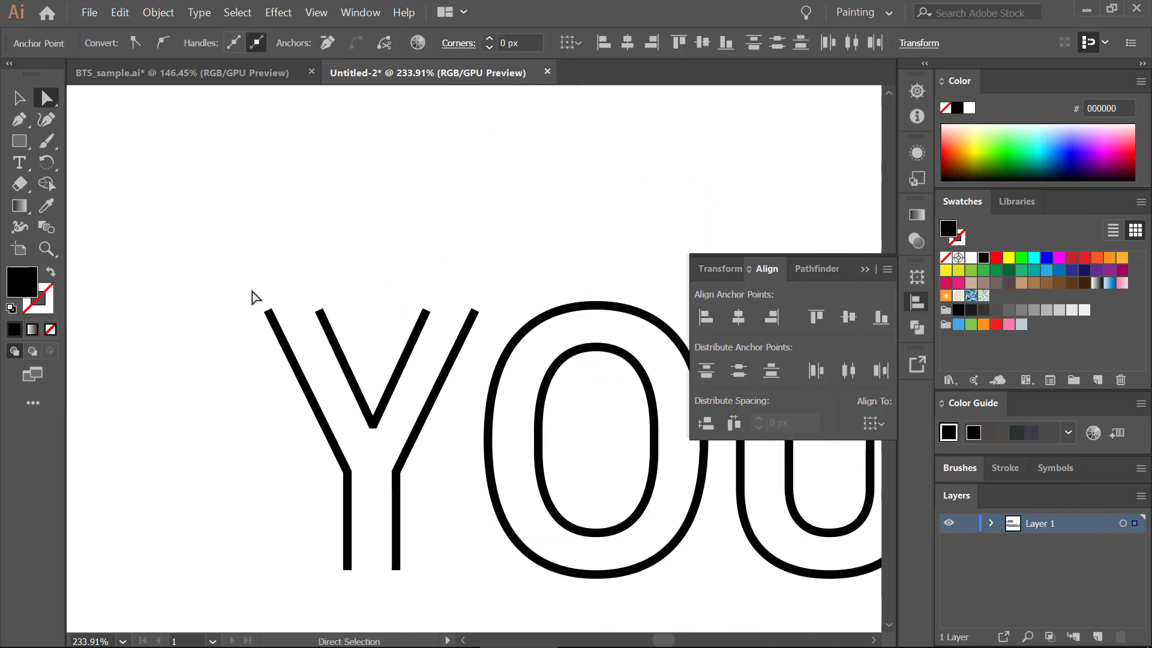
{"action": "left_click_drag", "start_coordinate": [226, 268], "coordinate": [506, 329]}
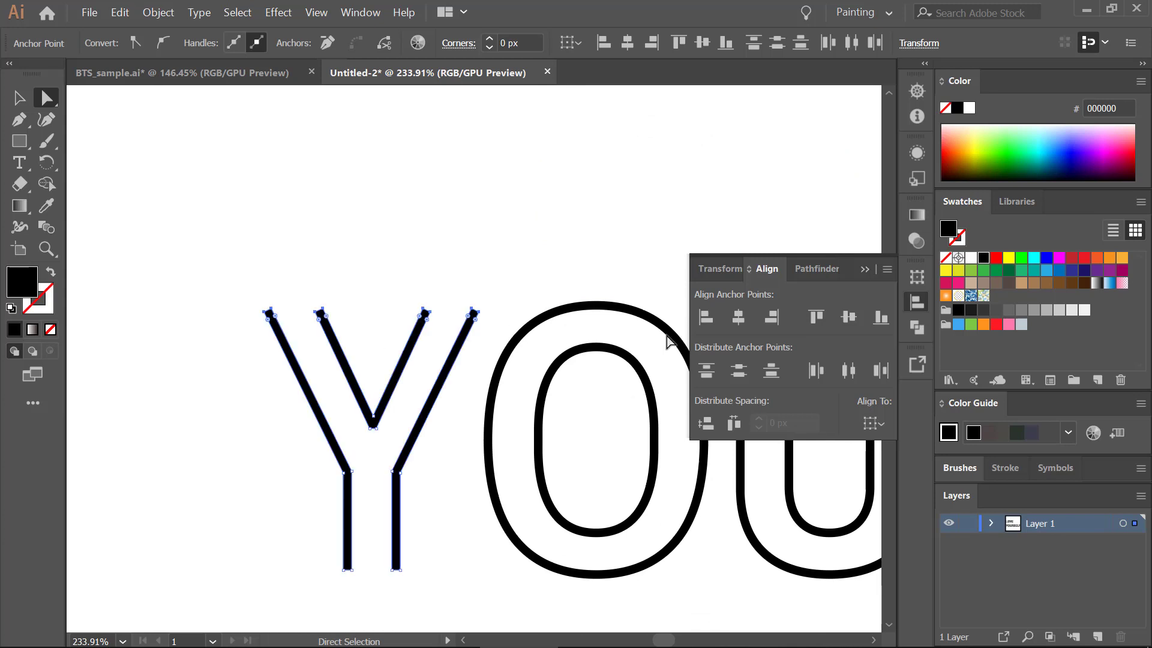
{"action": "left_click", "coordinate": [815, 318]}
{"action": "left_click", "coordinate": [629, 250]}
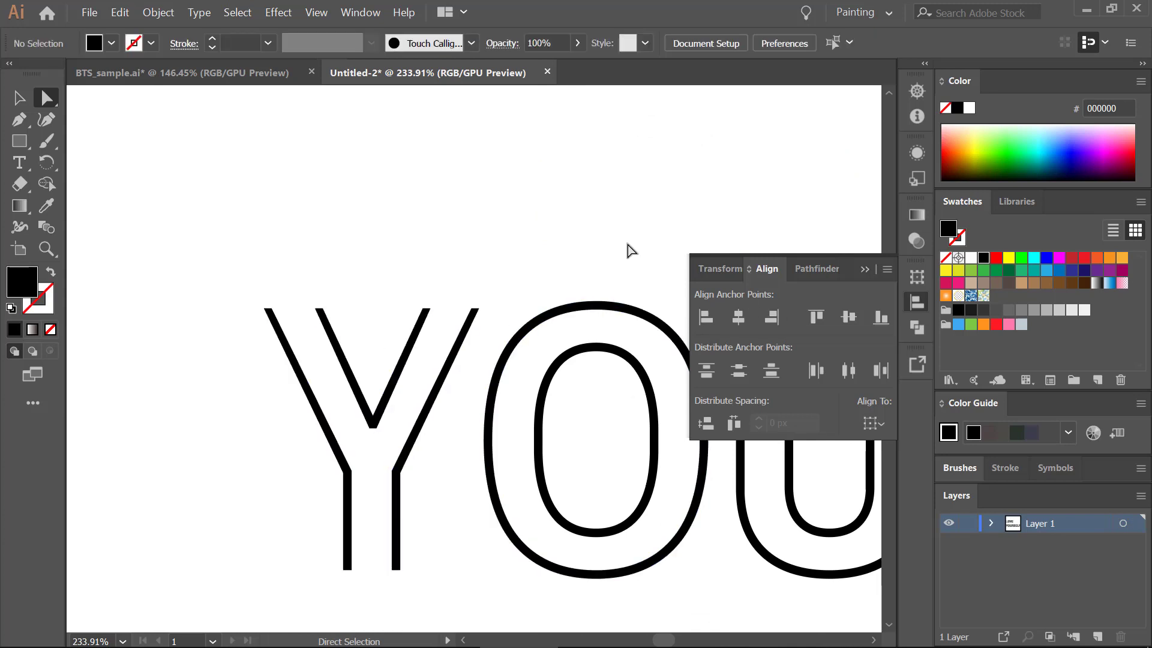
{"action": "key", "text": "ctrl+0"}
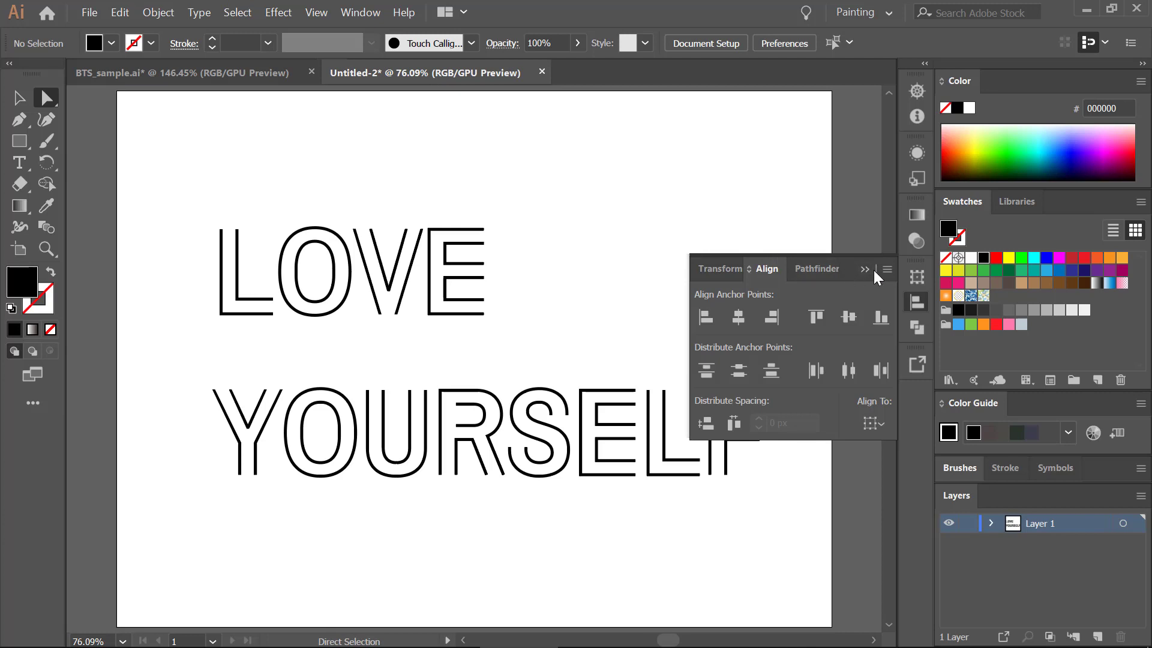
{"action": "left_click", "coordinate": [869, 270]}
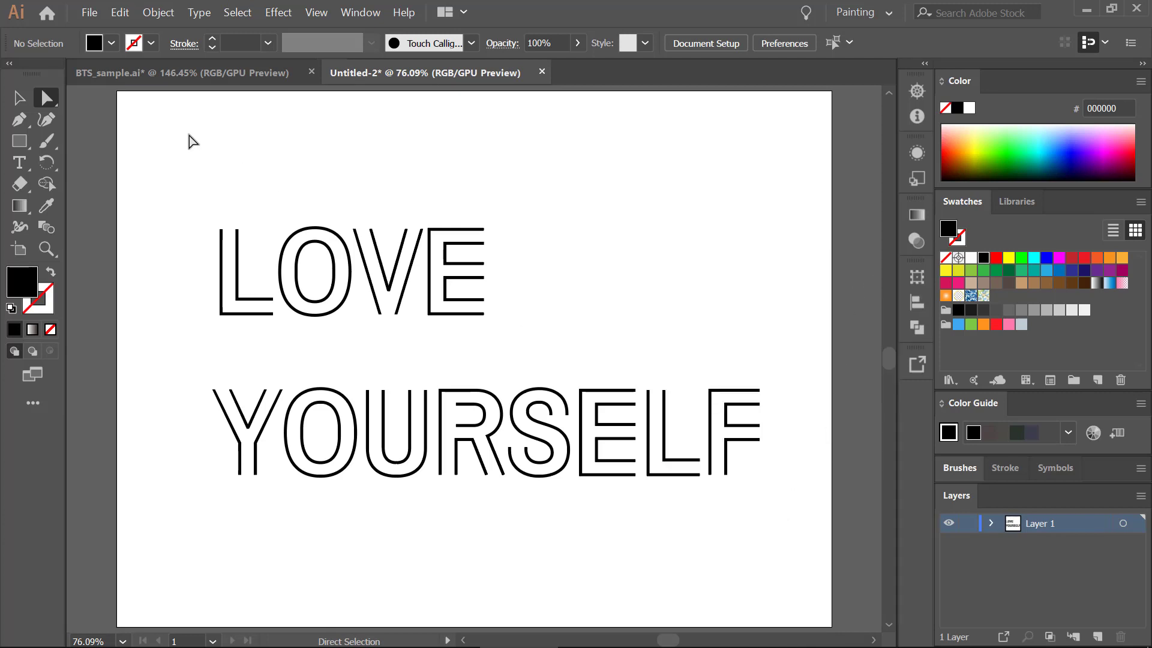
Switch to BTS_sample.ai, show Layer 2, and examine how its horizontal lines divide the O in LOVE where the gaps are
{"action": "left_click", "coordinate": [167, 79]}
{"action": "left_click_drag", "start_coordinate": [164, 207], "coordinate": [653, 369]}
{"action": "left_click_drag", "start_coordinate": [444, 372], "coordinate": [437, 318]}
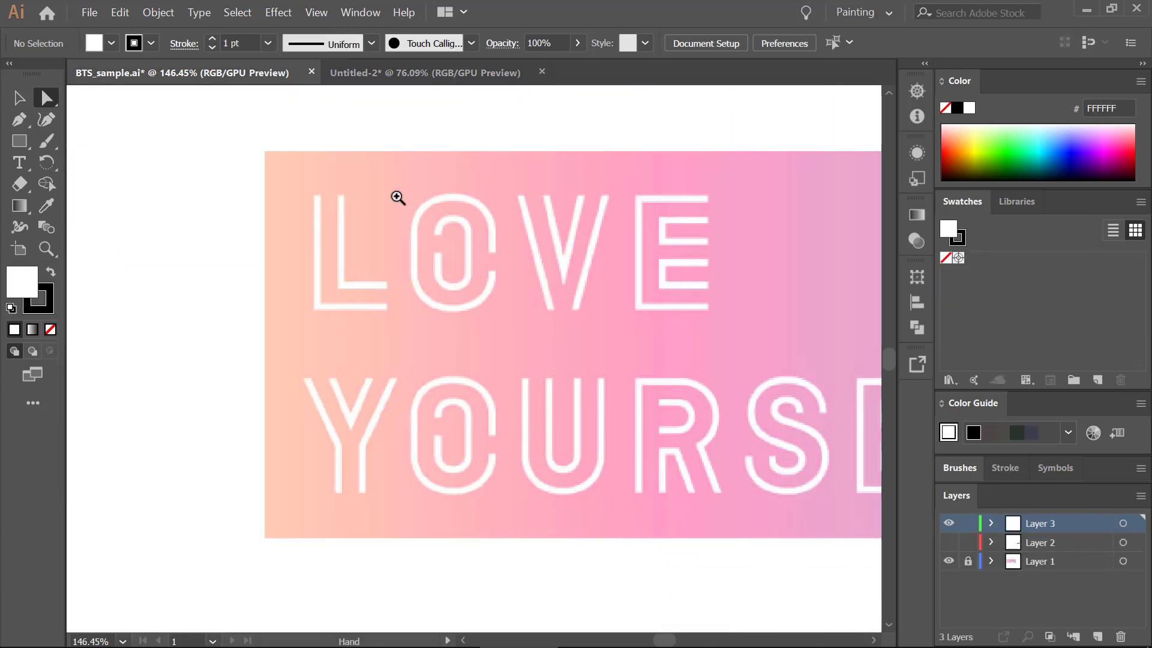
{"action": "left_click_drag", "start_coordinate": [398, 198], "coordinate": [692, 391]}
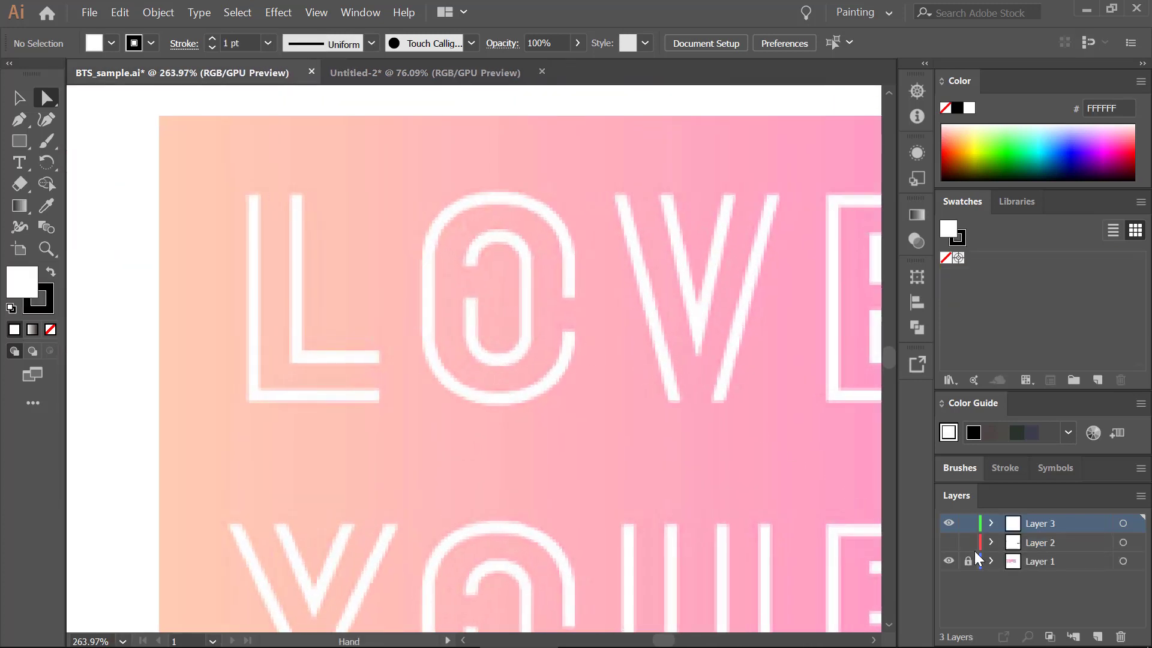
{"action": "left_click", "coordinate": [948, 542]}
{"action": "left_click_drag", "start_coordinate": [670, 440], "coordinate": [586, 459]}
{"action": "left_click_drag", "start_coordinate": [520, 436], "coordinate": [576, 476]}
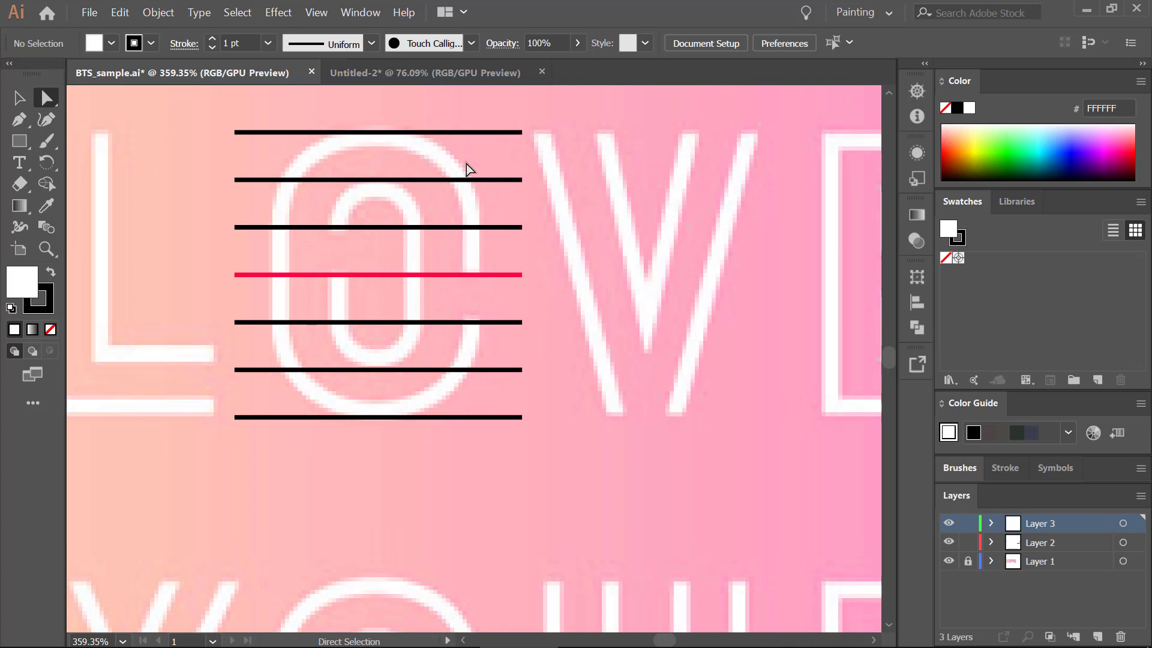
Back in Untitled-2, copy the outer ring of the O in LOVE and paste it in front at the same position
{"action": "left_click", "coordinate": [416, 72]}
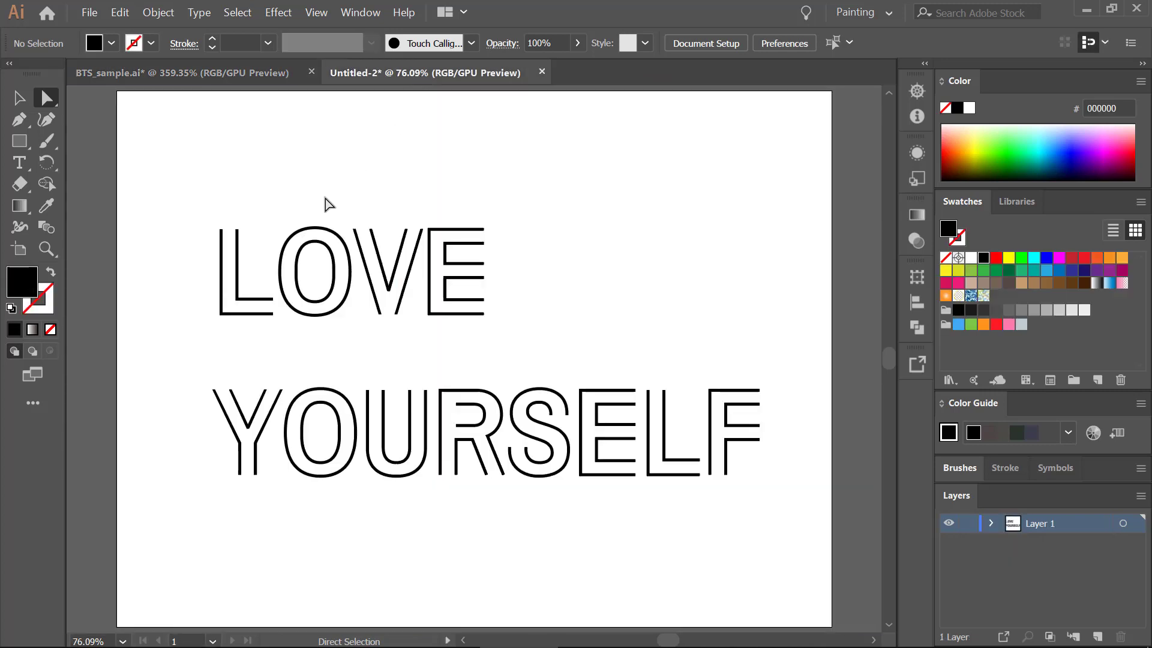
{"action": "left_click_drag", "start_coordinate": [306, 272], "coordinate": [384, 321]}
{"action": "key", "text": "v"}
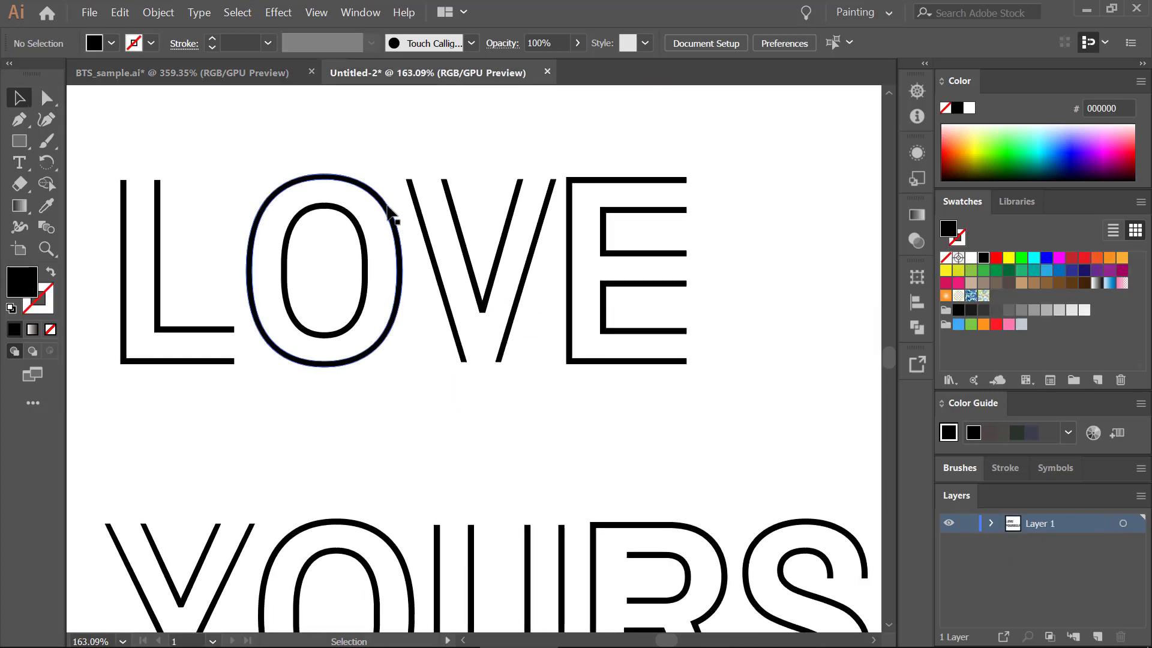
{"action": "left_click", "coordinate": [388, 213]}
{"action": "key", "text": "ctrl+c"}
{"action": "key", "text": "a"}
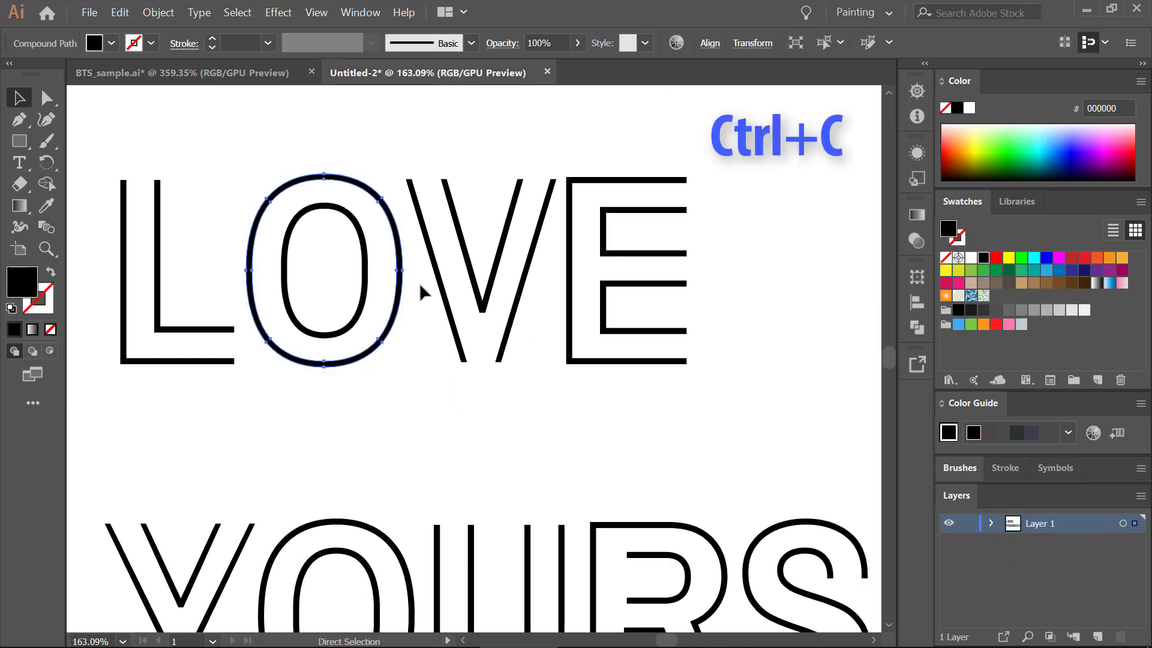
{"action": "key", "text": "v"}
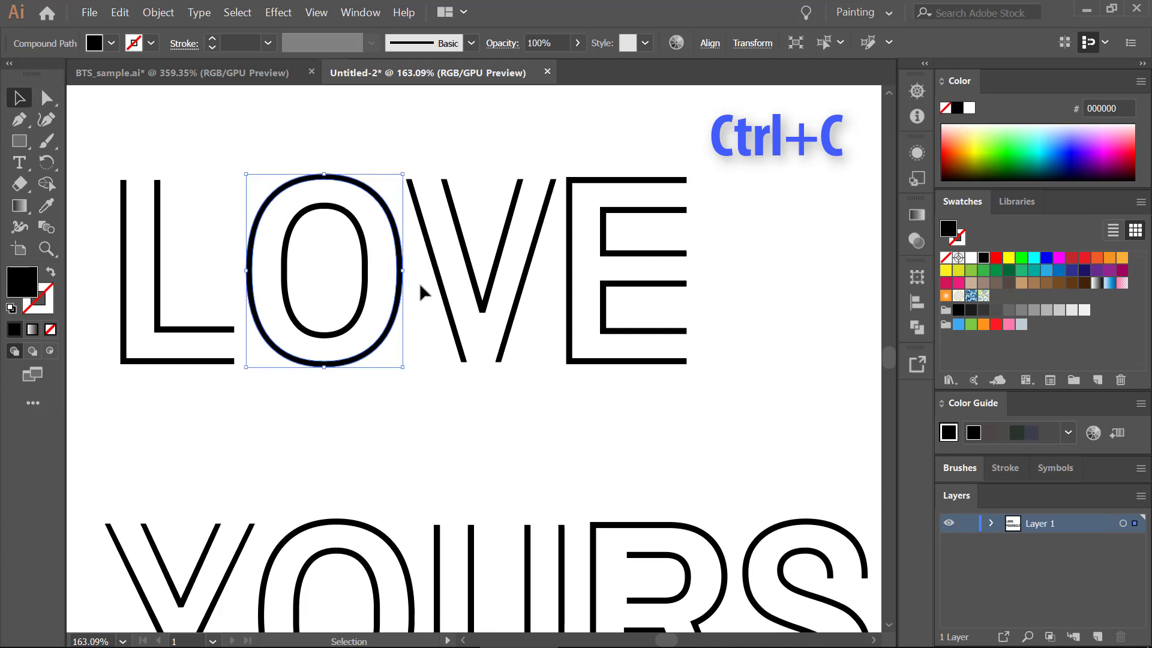
{"action": "left_click", "coordinate": [120, 15]}
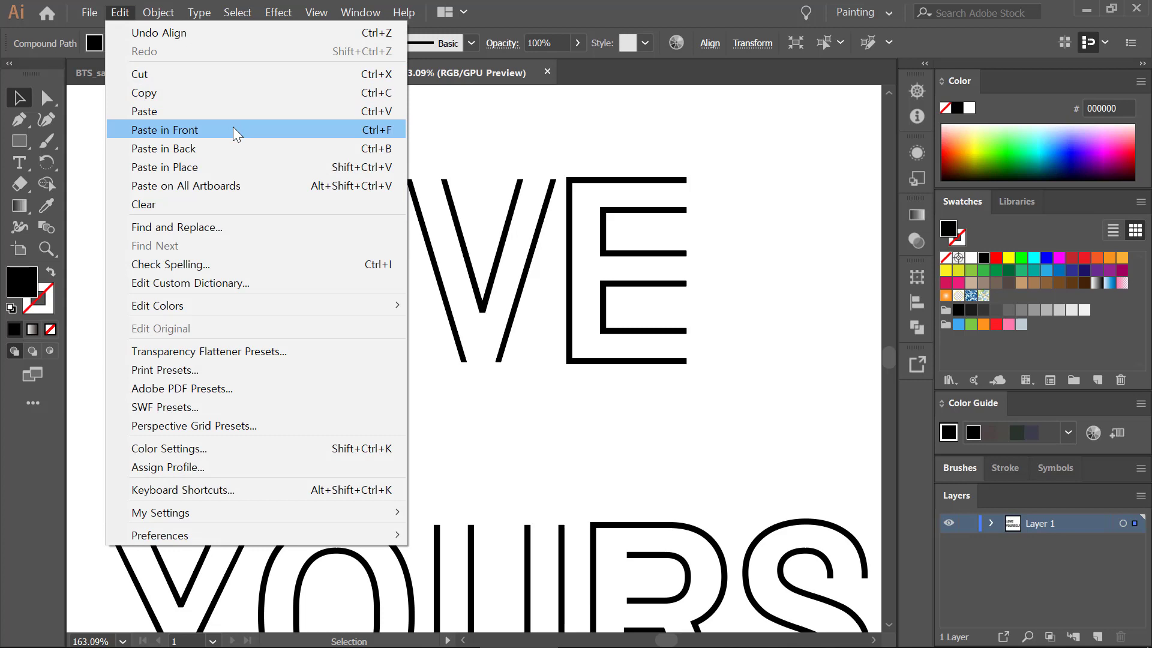
{"action": "left_click", "coordinate": [368, 134]}
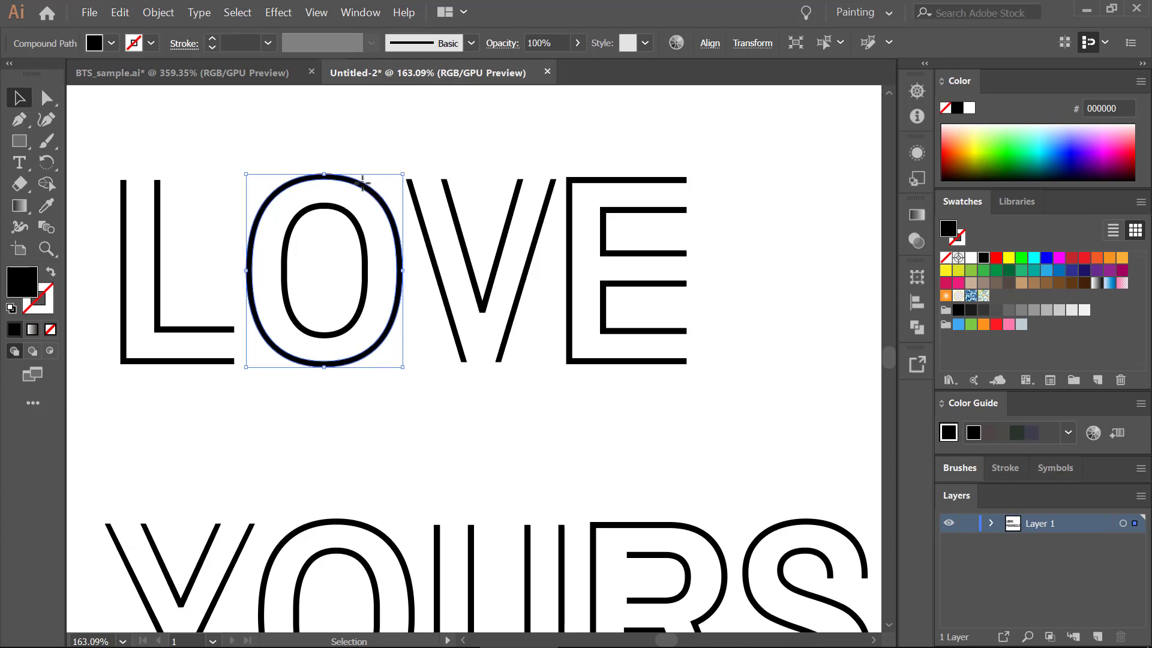
{"action": "left_click_drag", "start_coordinate": [364, 182], "coordinate": [391, 133]}
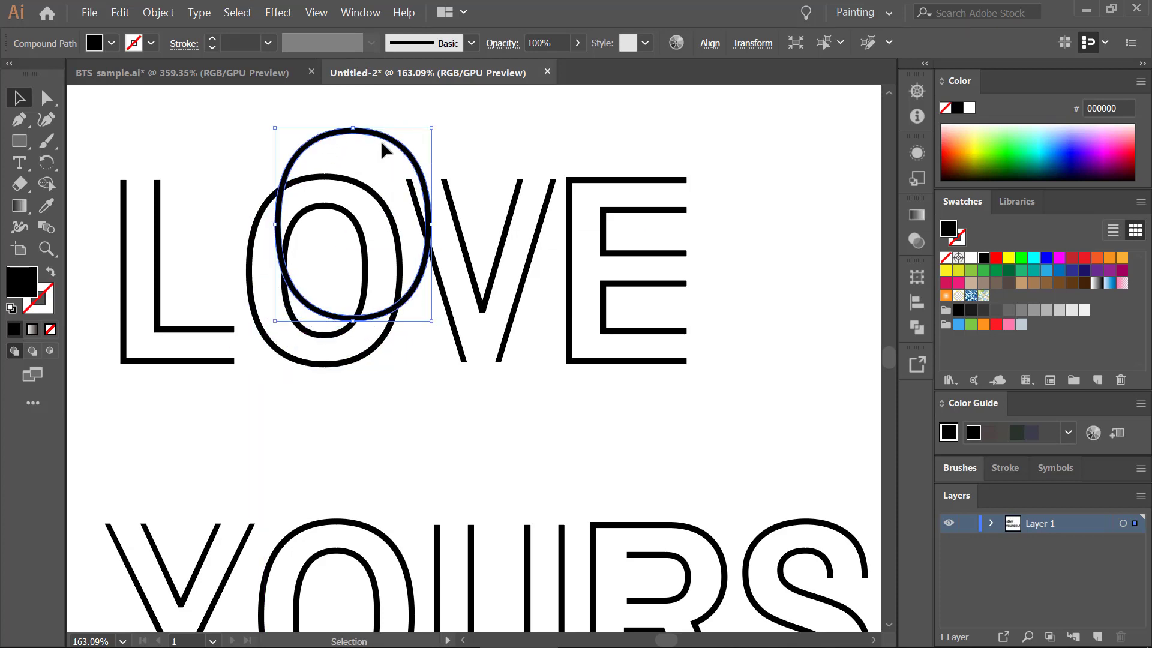
{"action": "key", "text": "ctrl+z"}
Split the pasted copy of the outer ring of the O in LOVE into a grid of 6 rows, previewing the result
{"action": "left_click_drag", "start_coordinate": [434, 238], "coordinate": [451, 292]}
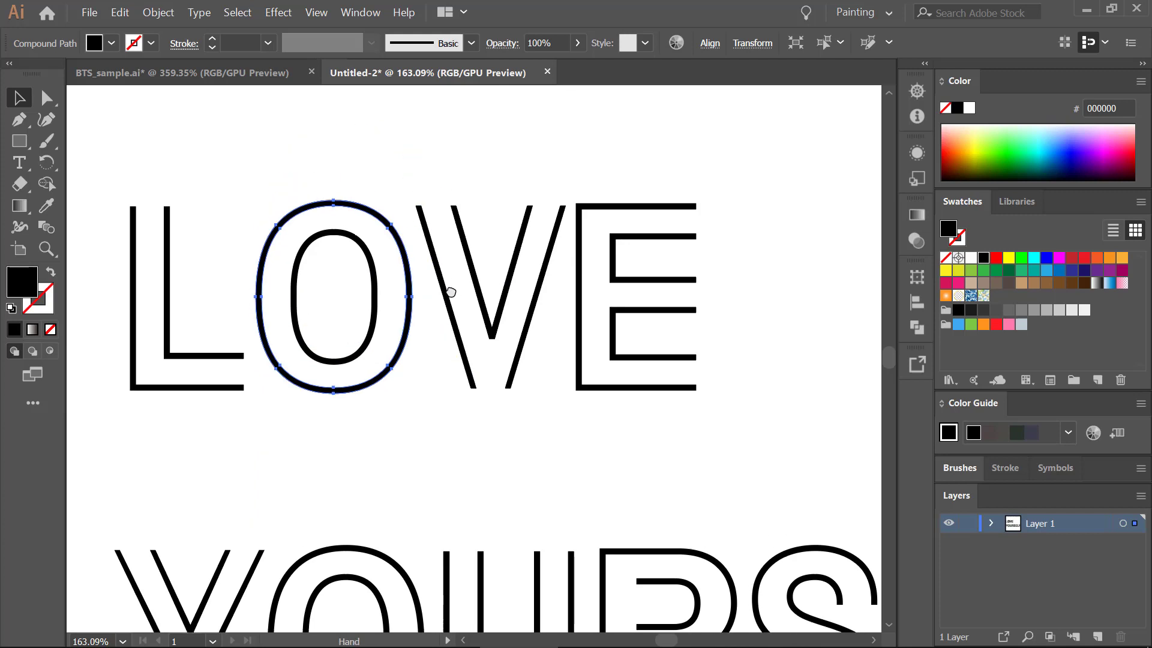
{"action": "left_click", "coordinate": [164, 19]}
{"action": "mouse_move", "coordinate": [366, 374]}
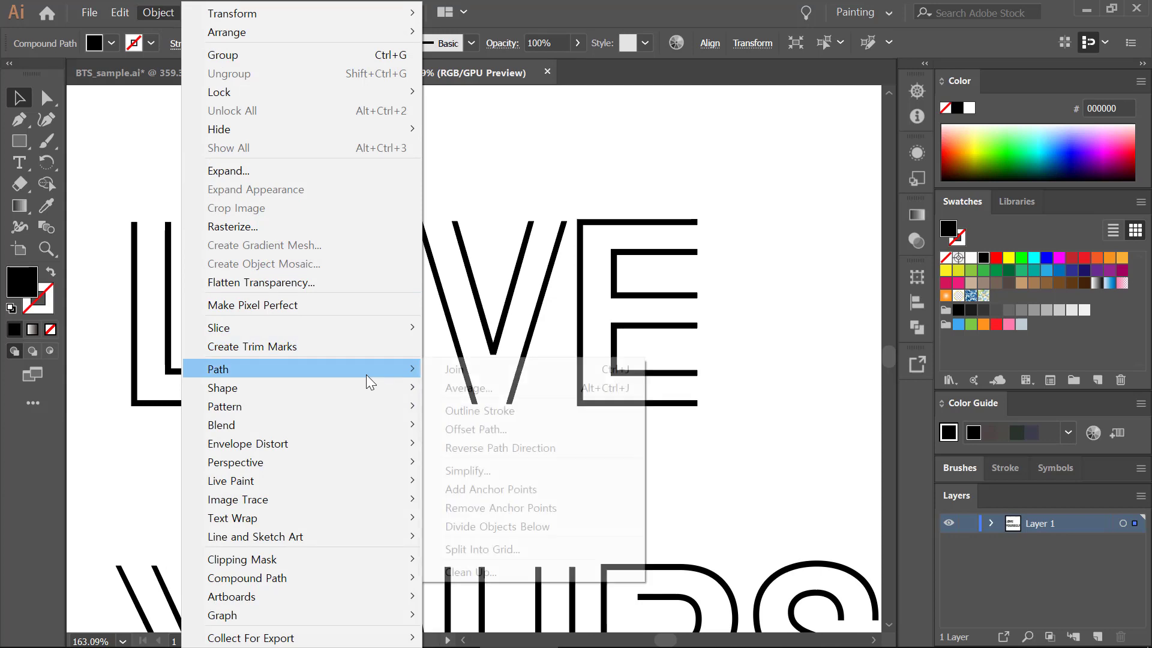
{"action": "left_click", "coordinate": [578, 545]}
{"action": "left_click_drag", "start_coordinate": [627, 202], "coordinate": [543, 192]}
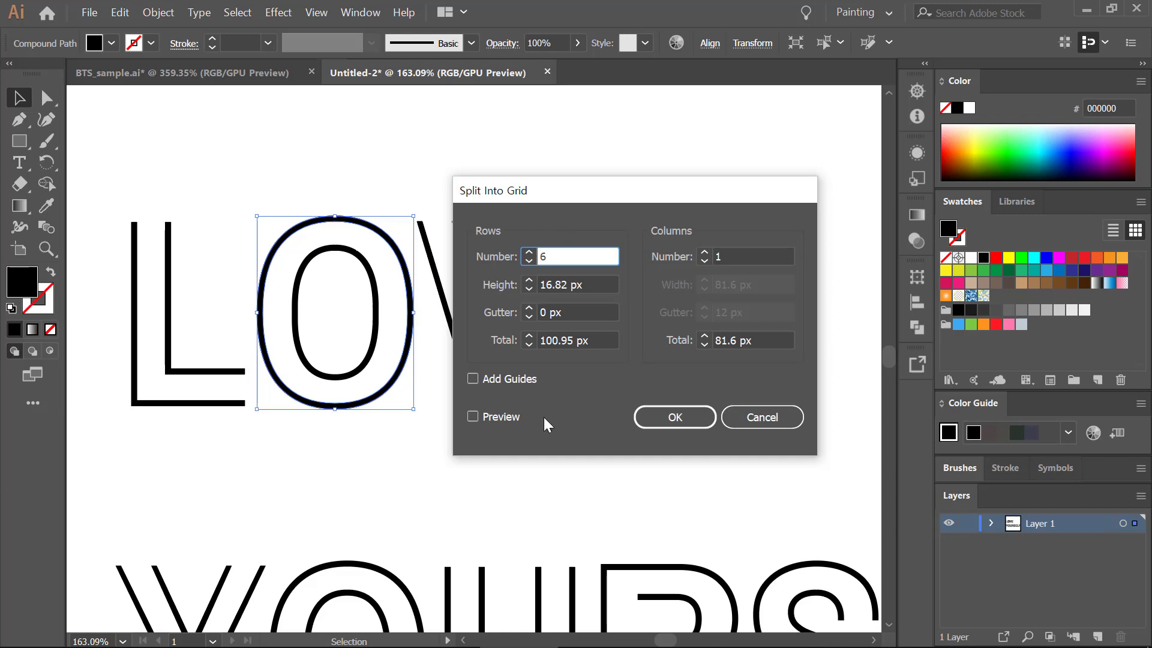
{"action": "left_click", "coordinate": [495, 418]}
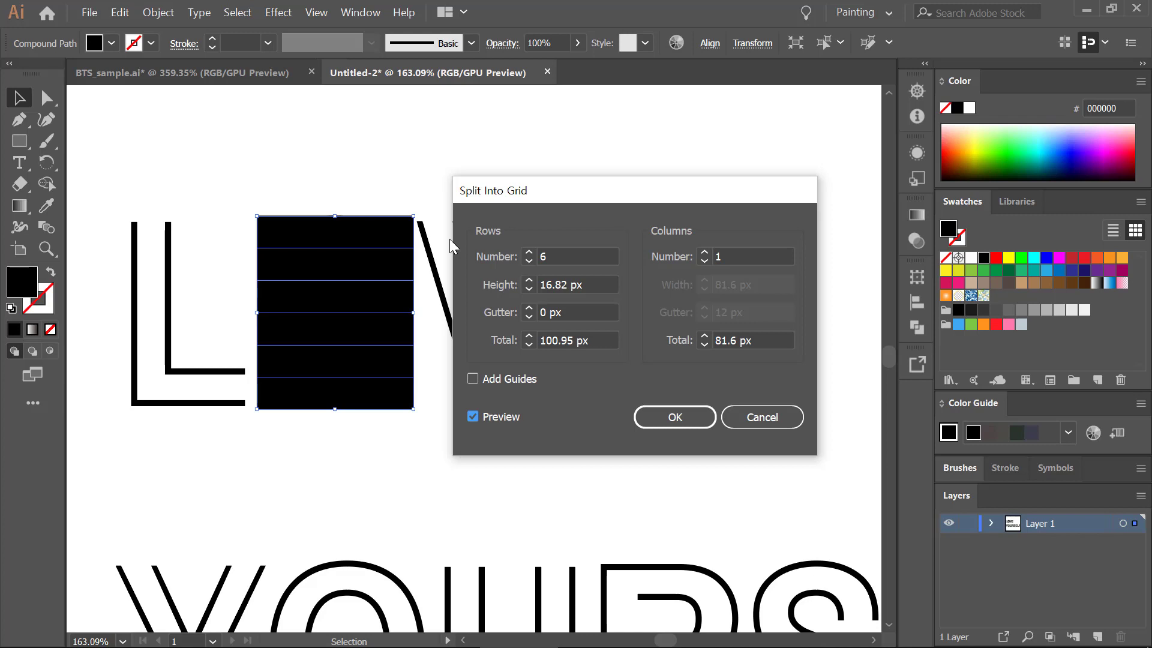
{"action": "left_click", "coordinate": [676, 420]}
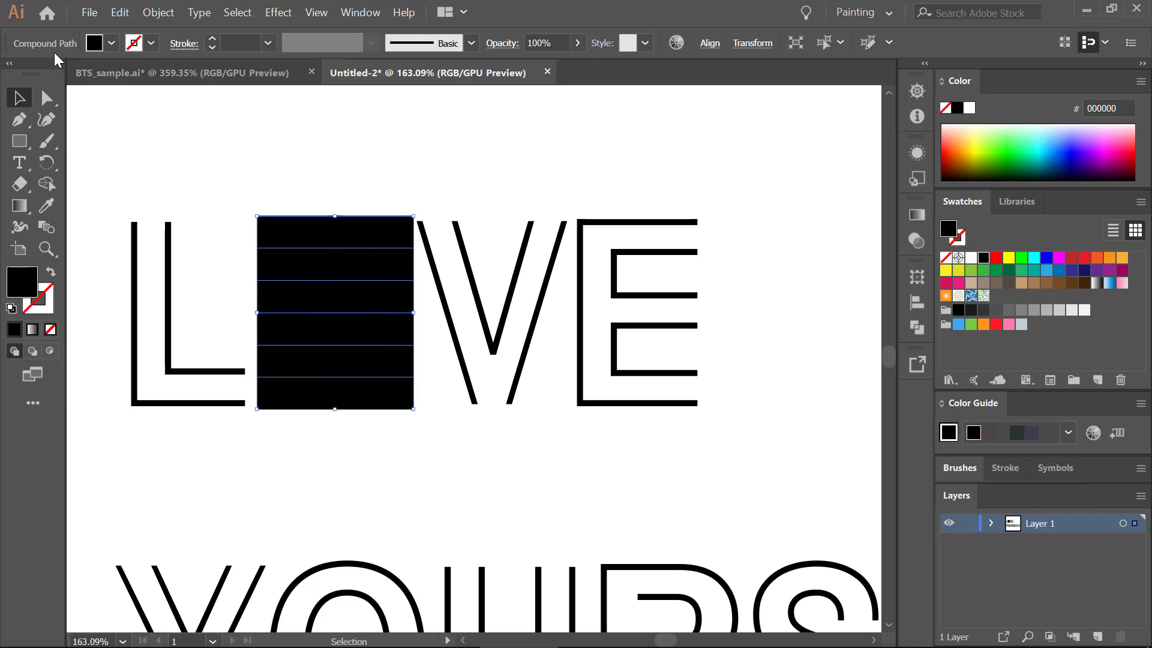
Release the compound path of the grid over the O in LOVE so its rows are separate objects
{"action": "right_click", "coordinate": [400, 257]}
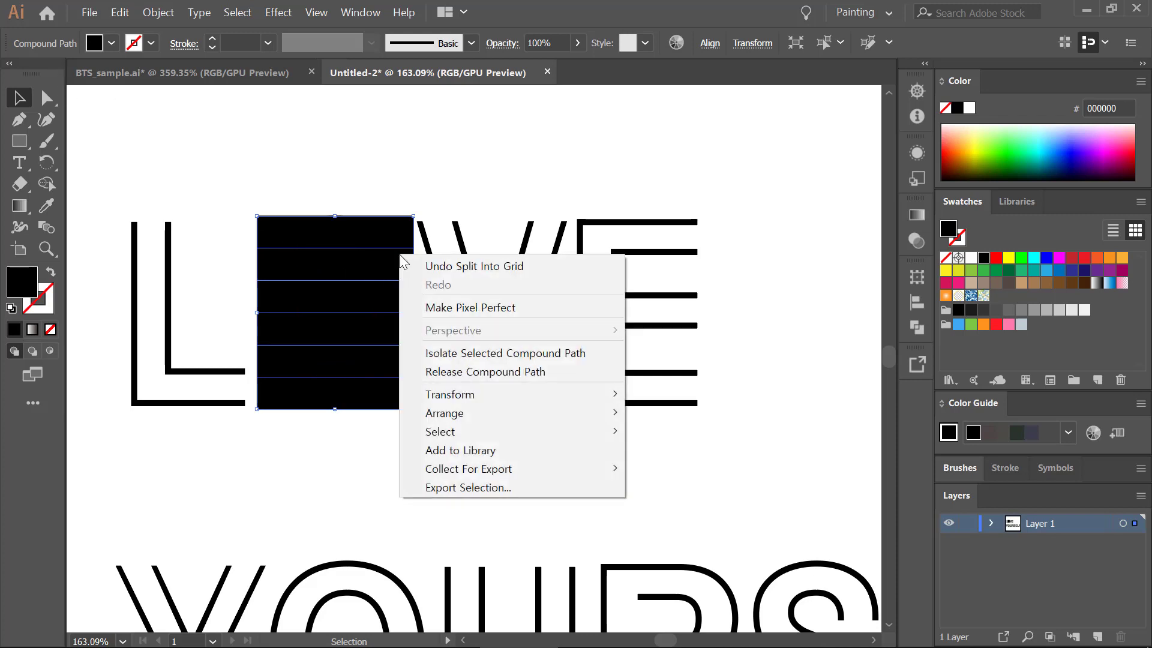
{"action": "left_click", "coordinate": [577, 371]}
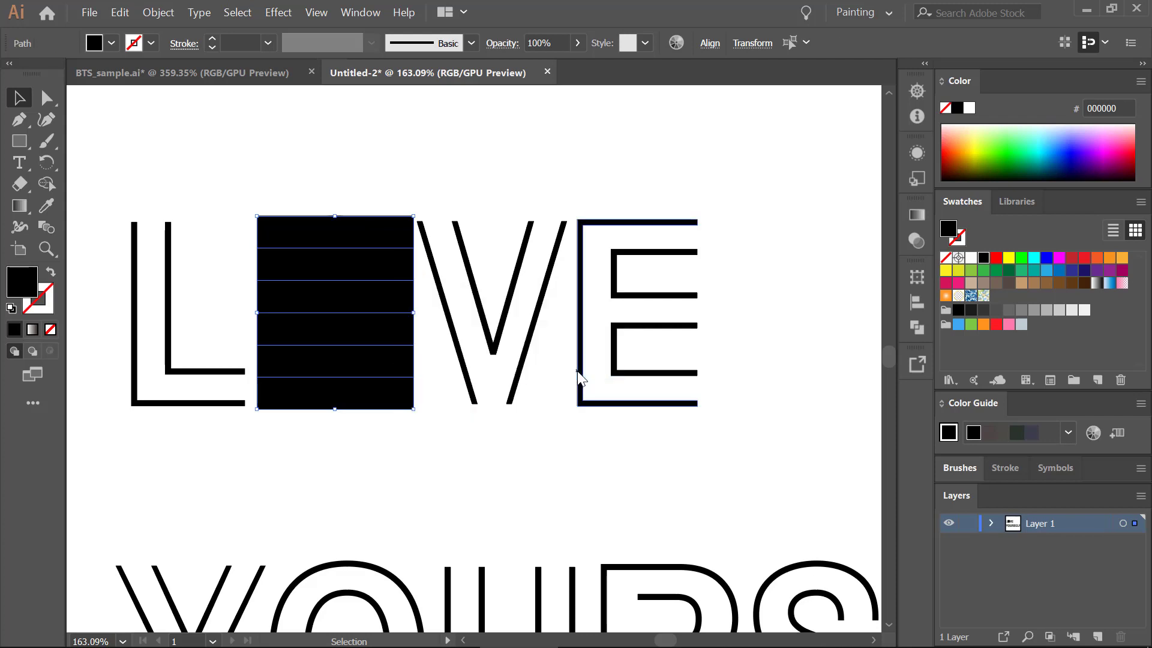
{"action": "left_click", "coordinate": [424, 177]}
Delete the two uppermost and two lowermost grid rows over the O in LOVE, keeping the two middle ones
{"action": "left_click", "coordinate": [408, 237]}
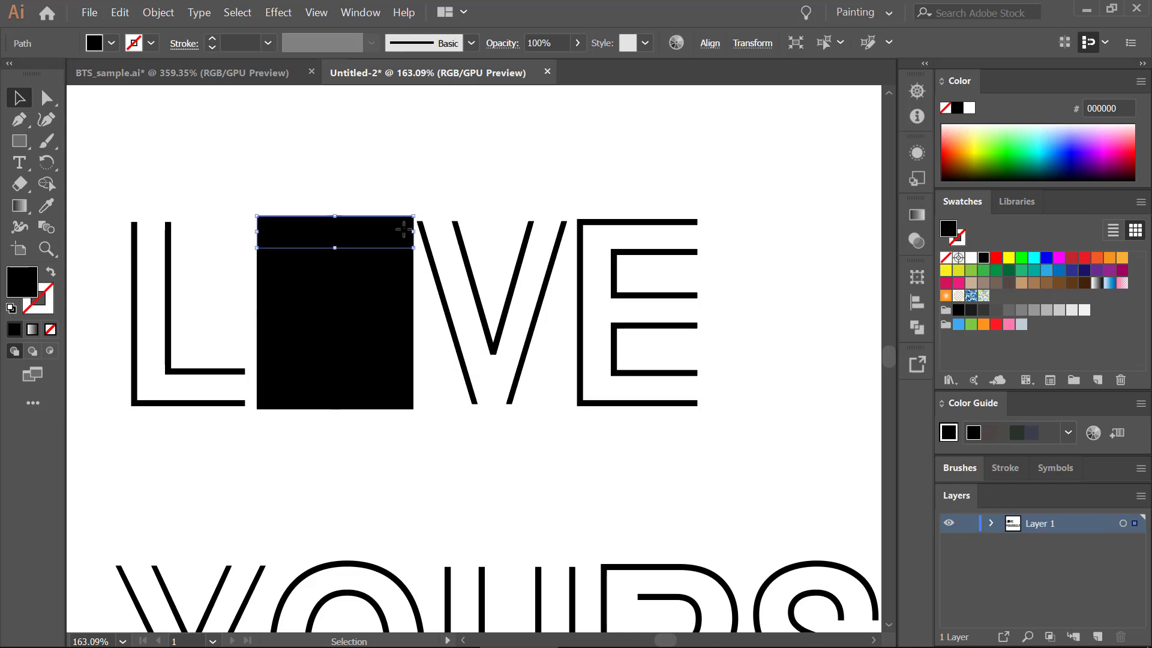
{"action": "key", "text": "Delete"}
{"action": "left_click", "coordinate": [411, 264]}
{"action": "key", "text": "Delete"}
{"action": "left_click", "coordinate": [407, 400]}
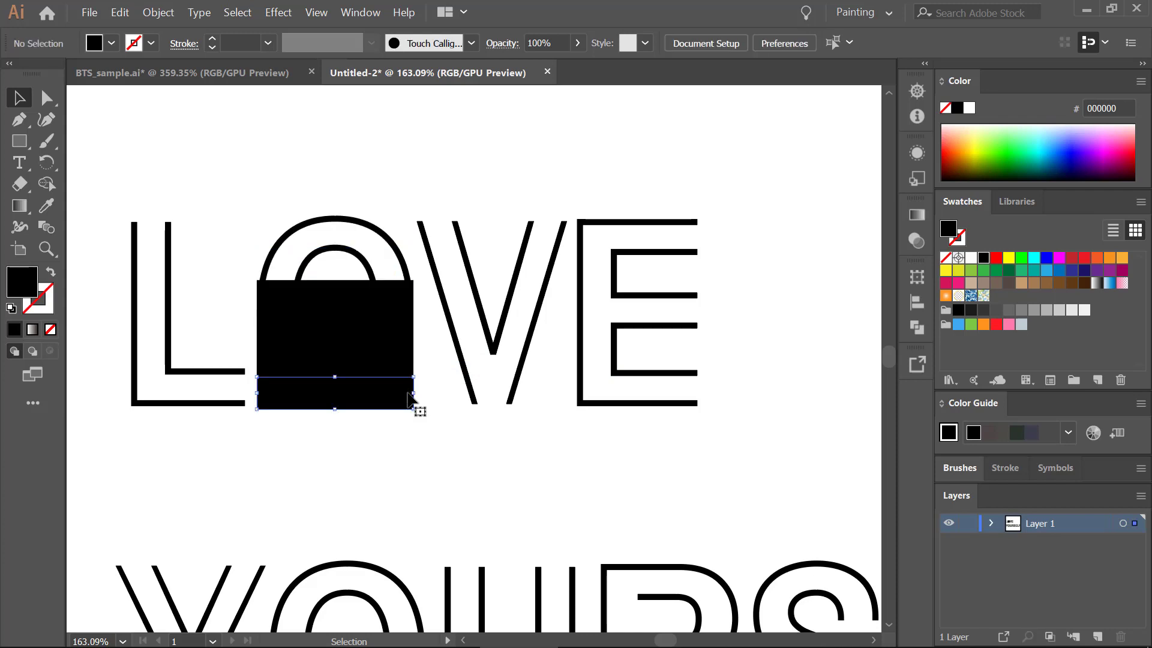
{"action": "key", "text": "Delete"}
{"action": "left_click", "coordinate": [410, 366]}
{"action": "key", "text": "Delete"}
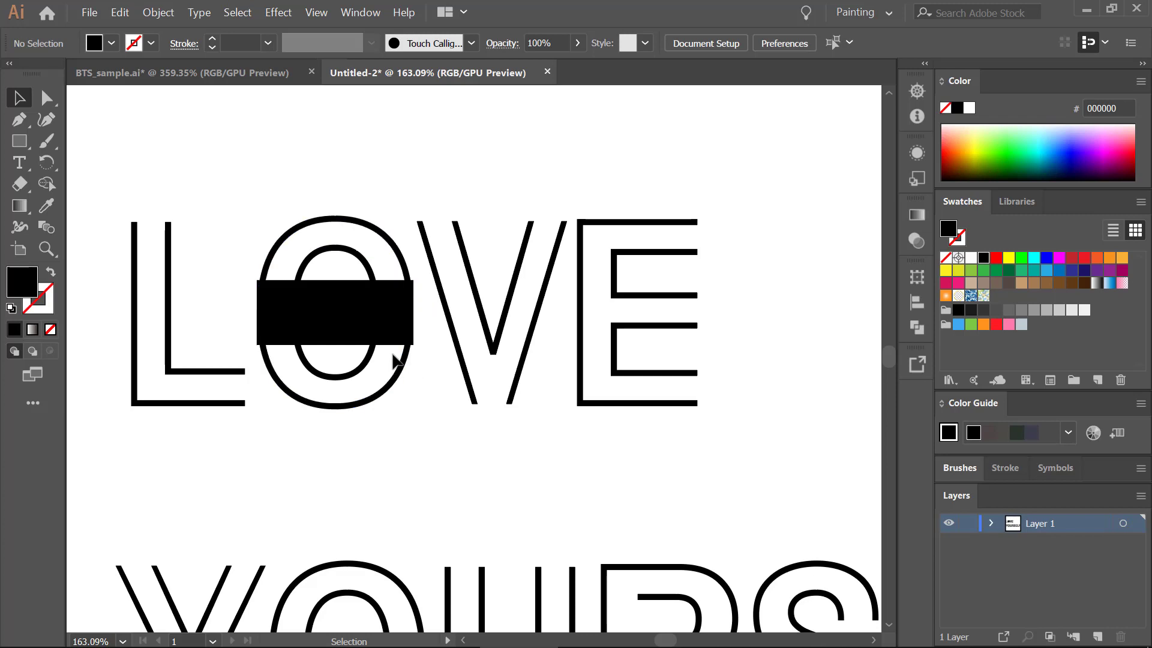
Fill the two remaining middle rows with yellow FFFF00 and bring them to the front of the O in LOVE
{"action": "left_click_drag", "start_coordinate": [397, 348], "coordinate": [387, 276]}
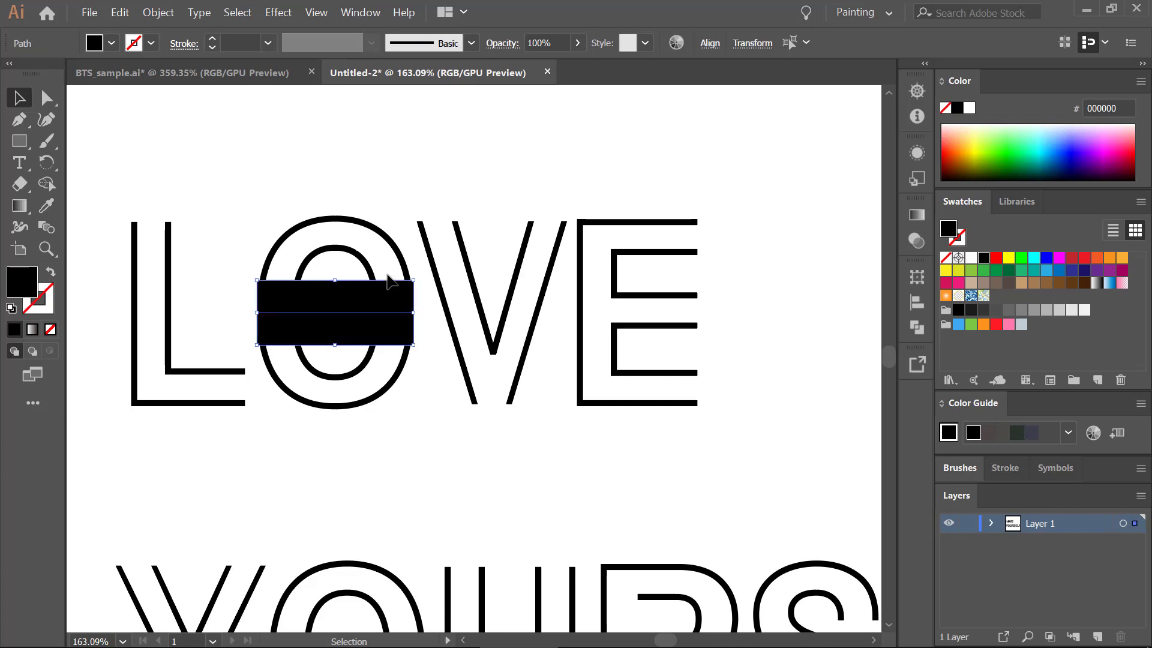
{"action": "left_click", "coordinate": [1009, 258]}
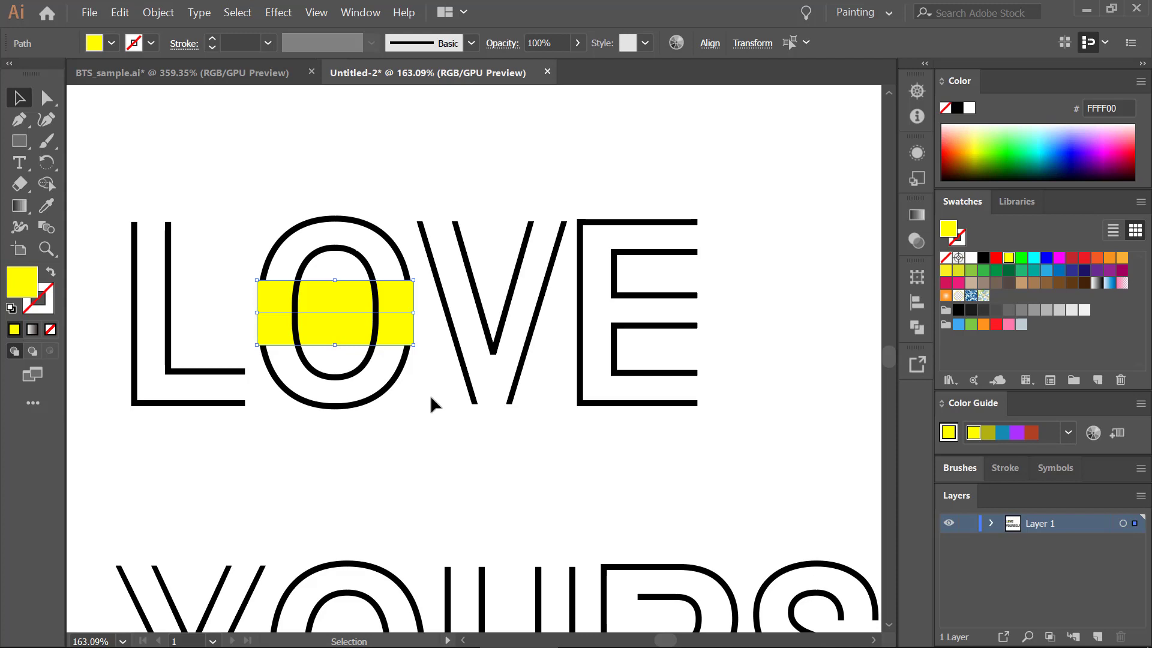
{"action": "right_click", "coordinate": [395, 296]}
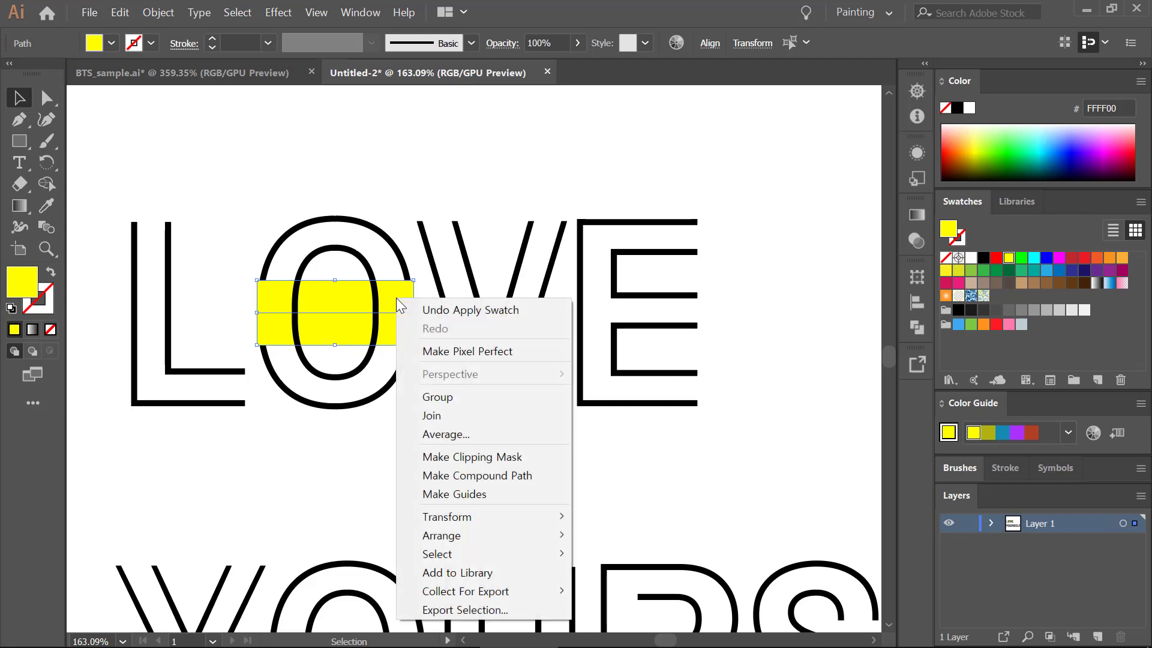
{"action": "mouse_move", "coordinate": [542, 535]}
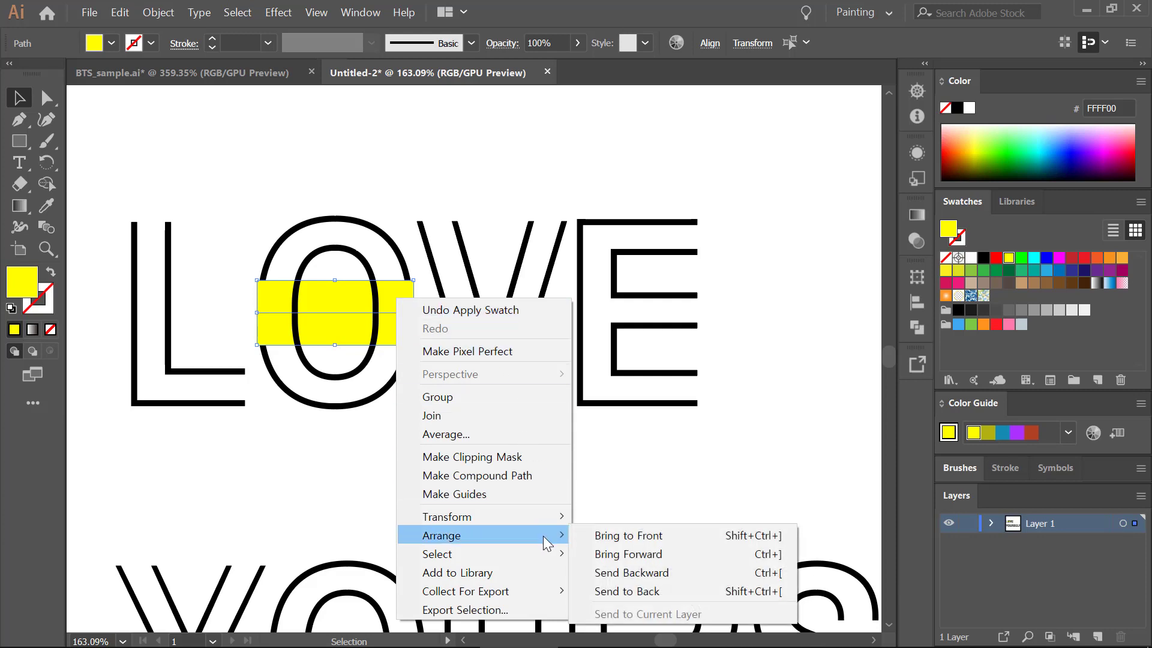
{"action": "left_click", "coordinate": [633, 540]}
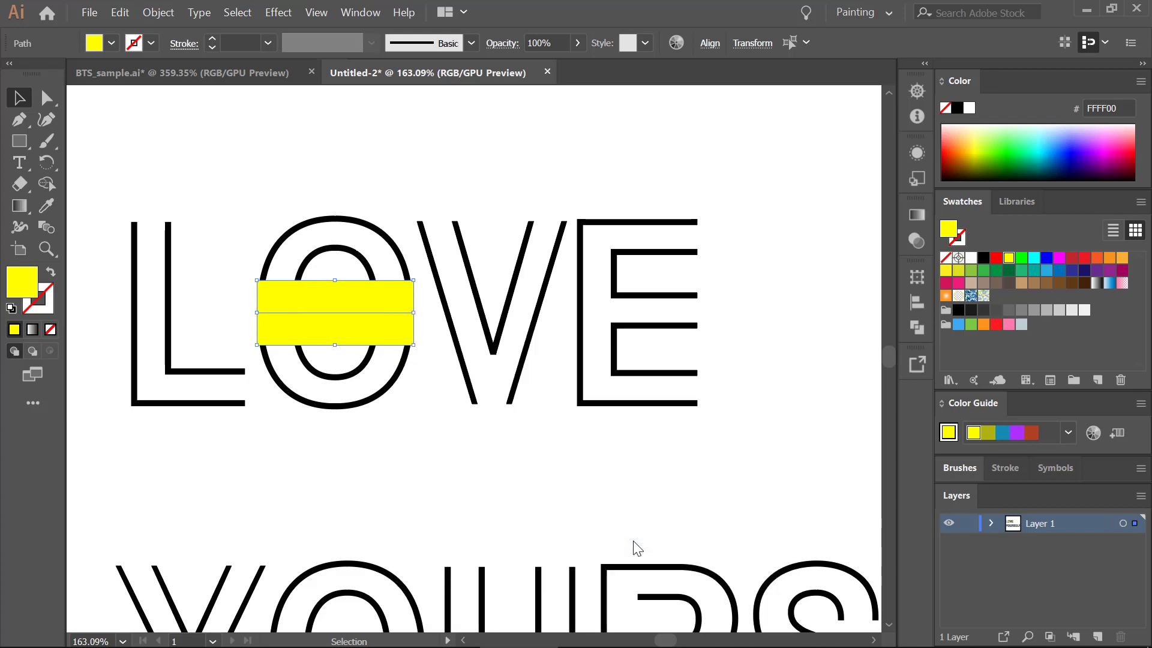
{"action": "left_click", "coordinate": [432, 390]}
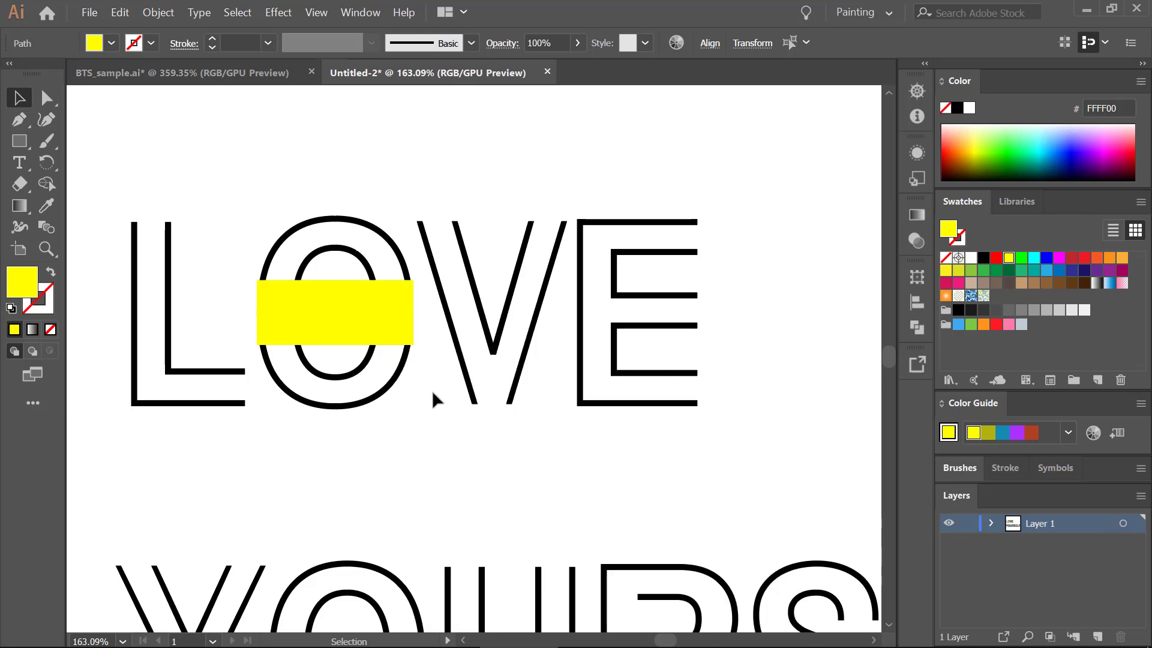
Narrow the upper yellow bar to cover only the inner ring's left side and the lower bar only the outer ring's right side
{"action": "left_click", "coordinate": [336, 294]}
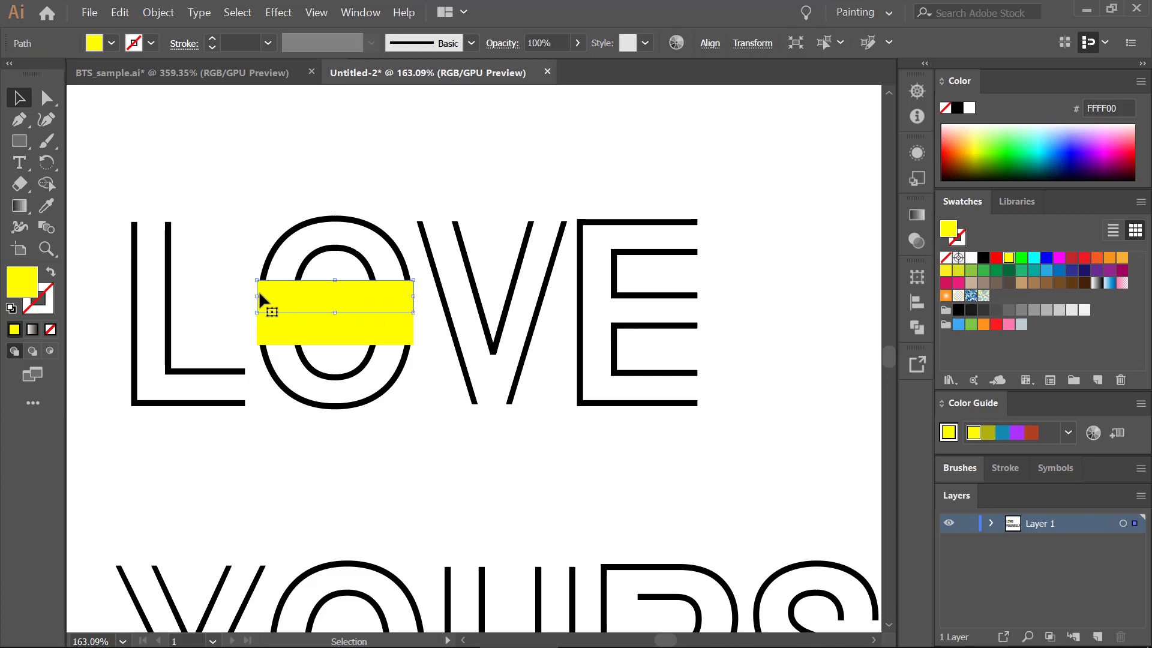
{"action": "left_click_drag", "start_coordinate": [257, 296], "coordinate": [278, 296]}
{"action": "left_click_drag", "start_coordinate": [417, 297], "coordinate": [309, 296]}
{"action": "left_click", "coordinate": [280, 332]}
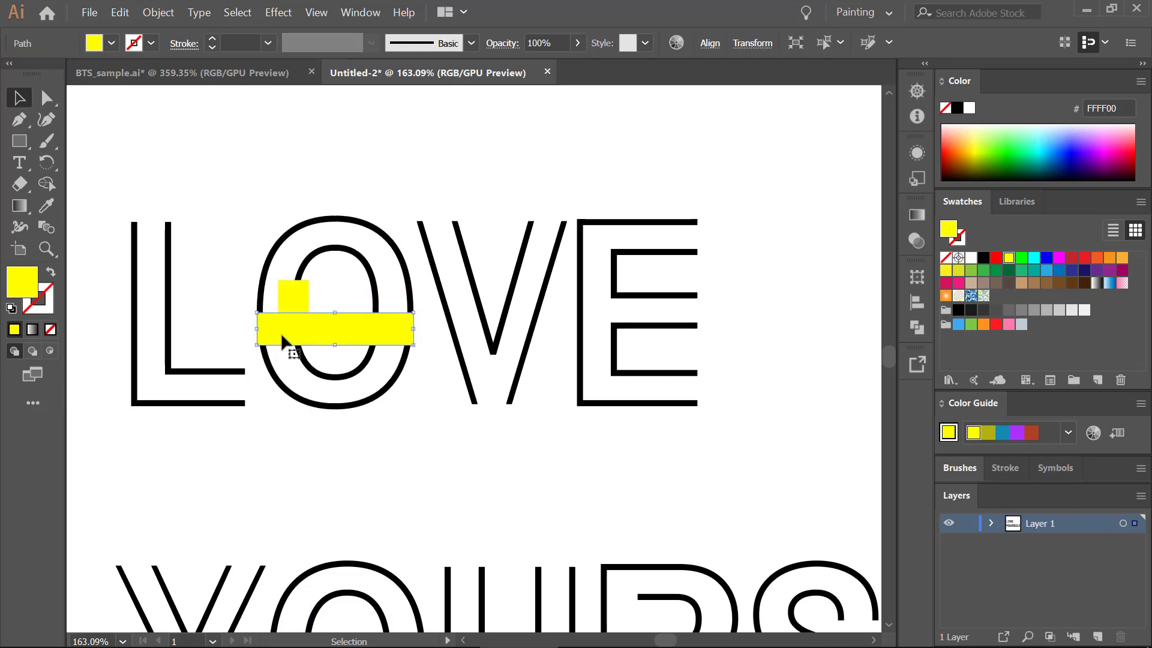
{"action": "left_click_drag", "start_coordinate": [256, 328], "coordinate": [426, 328]}
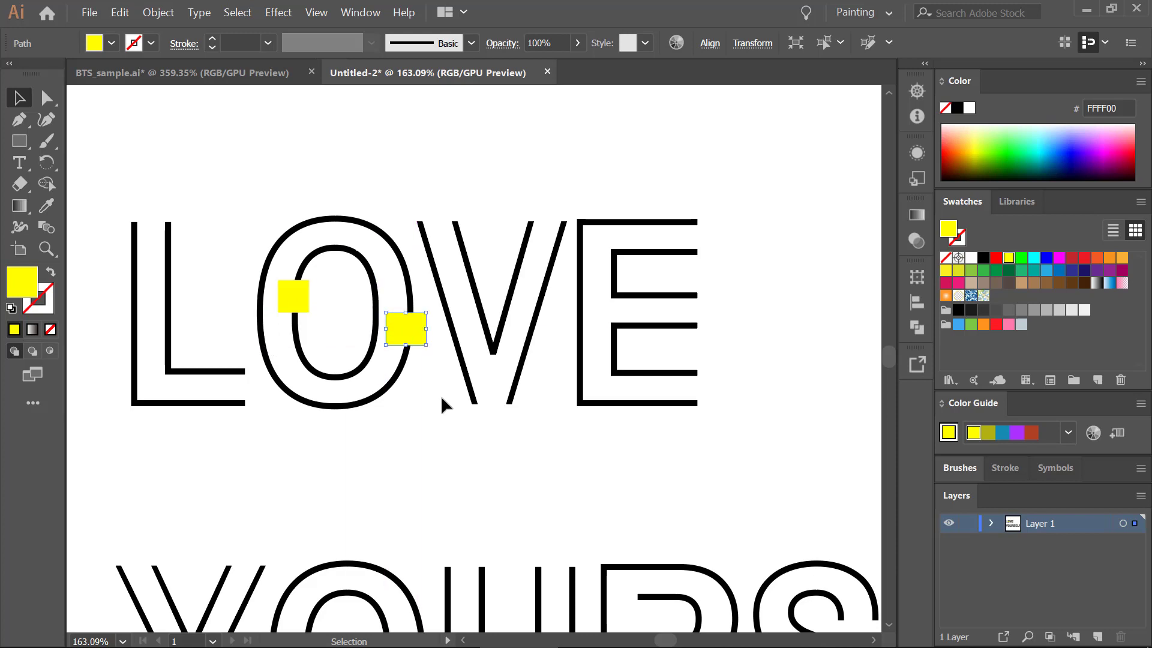
{"action": "left_click", "coordinate": [423, 399]}
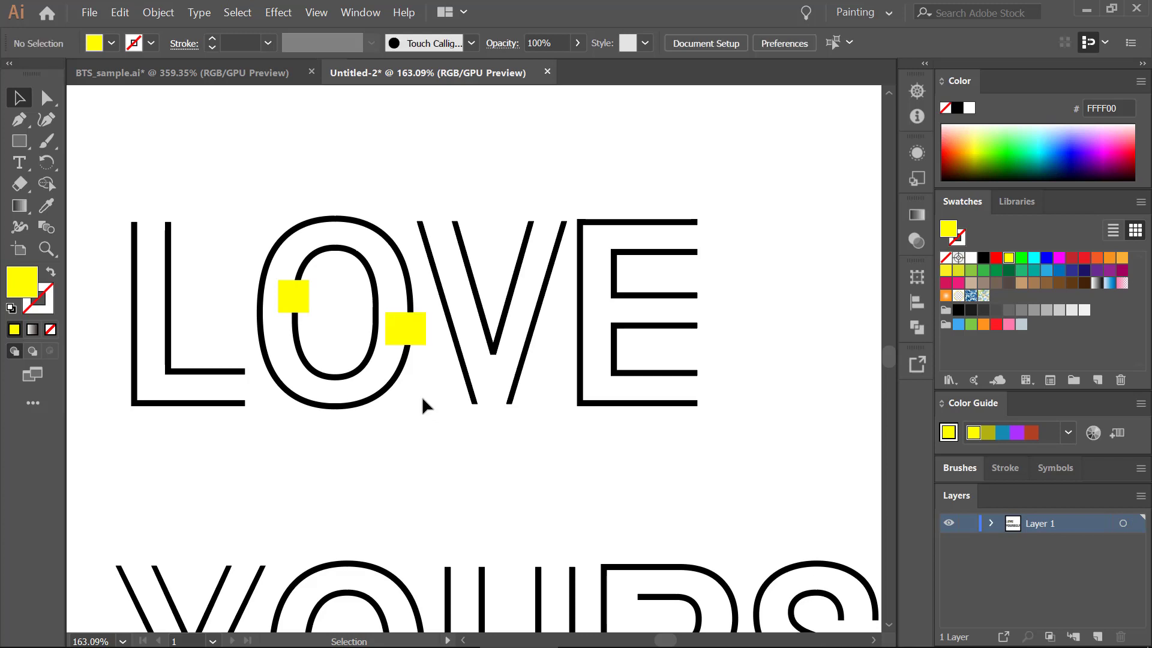
Subtract the upper yellow block from the inner ring of the O in LOVE with Pathfinder's Minus Front
{"action": "left_click_drag", "start_coordinate": [311, 293], "coordinate": [292, 264]}
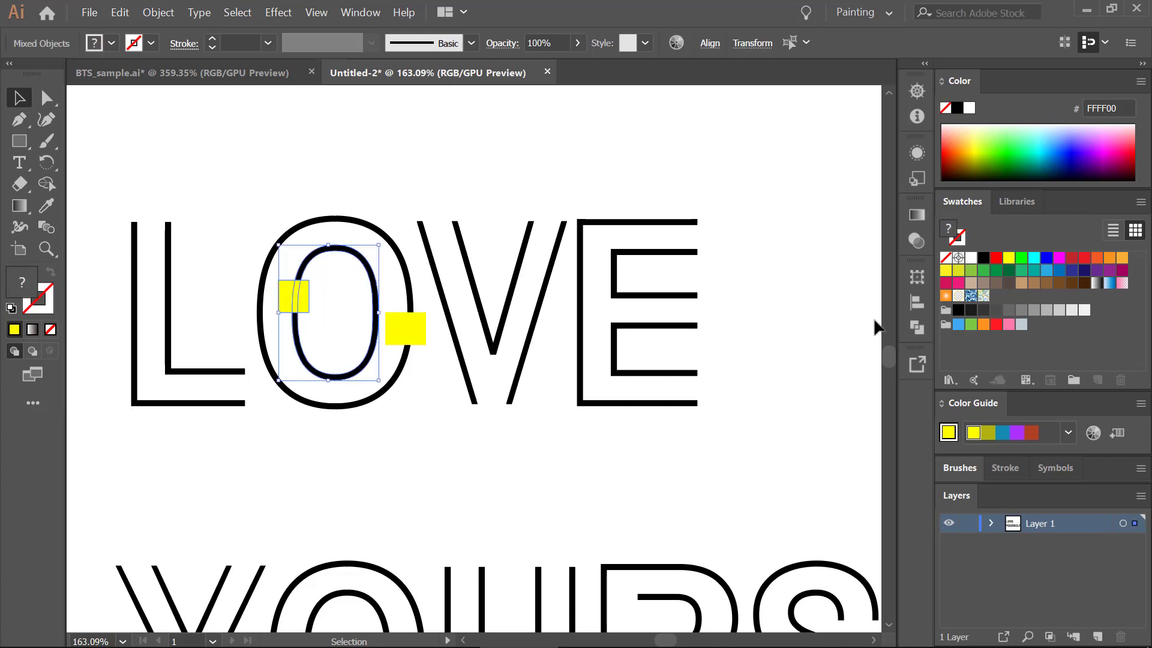
{"action": "left_click", "coordinate": [914, 329]}
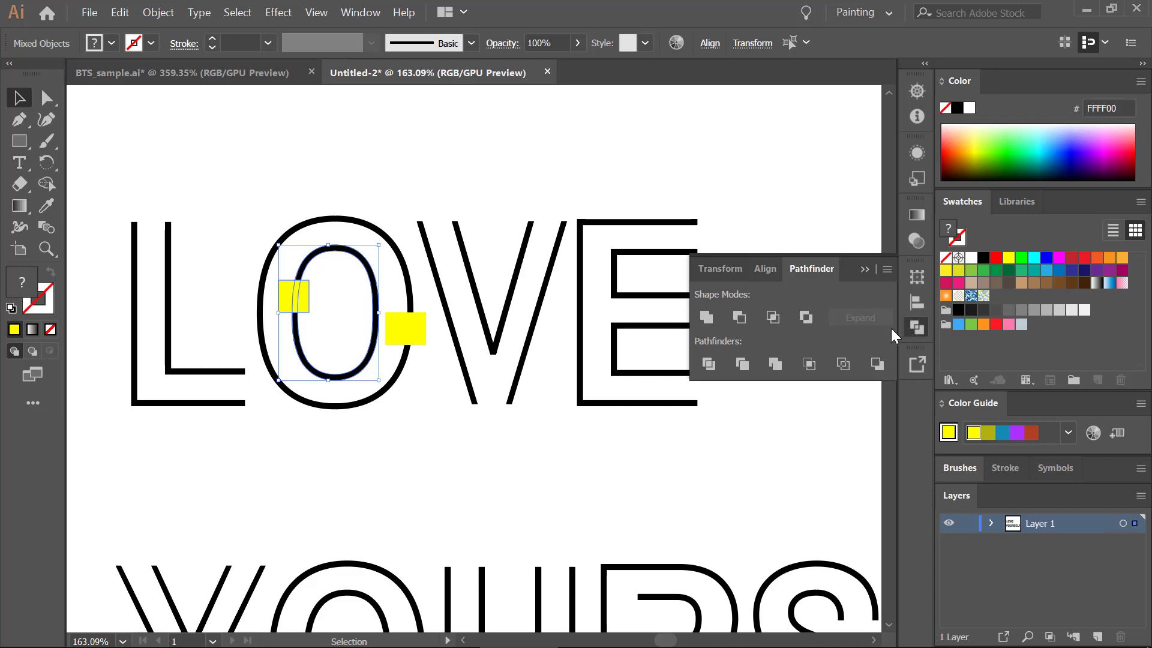
{"action": "left_click", "coordinate": [739, 327]}
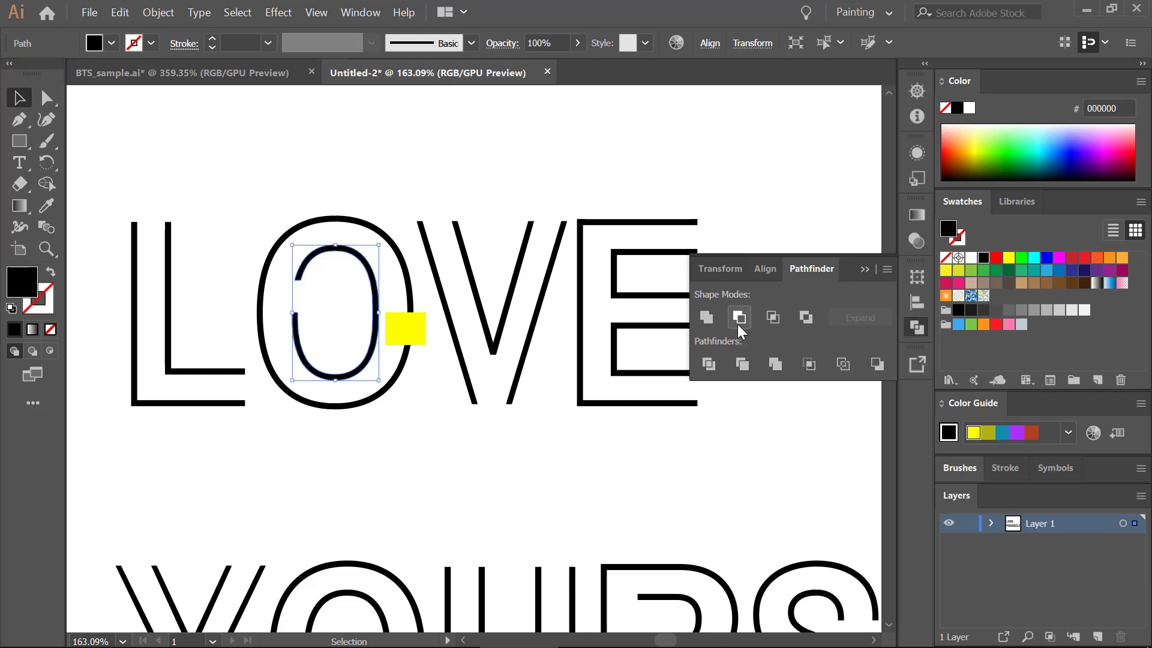
{"action": "left_click", "coordinate": [418, 352]}
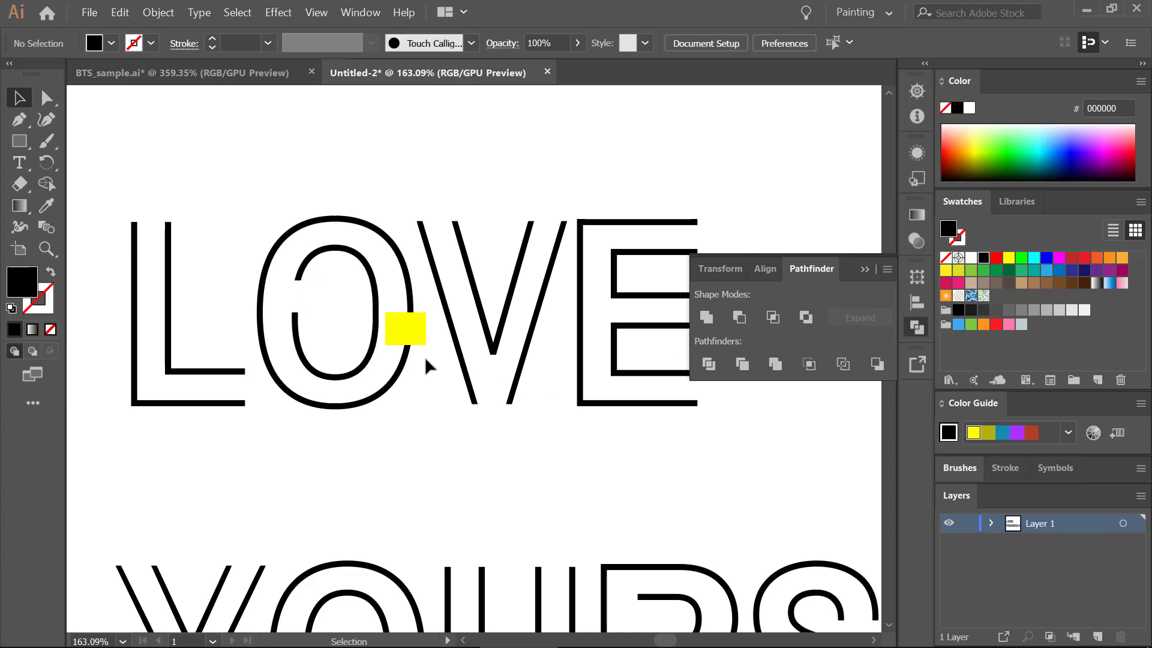
Cut a gap in the outer ring of the O in LOVE by subtracting the lower yellow block with Minus Front
{"action": "left_click_drag", "start_coordinate": [425, 356], "coordinate": [398, 340]}
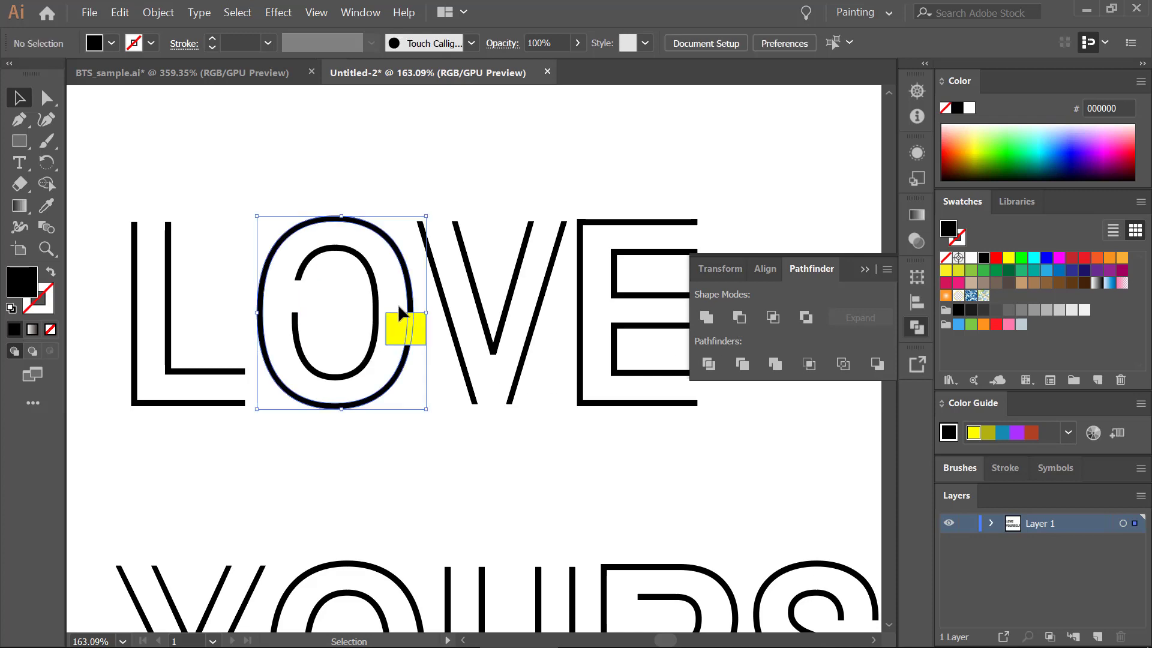
{"action": "left_click", "coordinate": [741, 319]}
{"action": "left_click", "coordinate": [484, 462]}
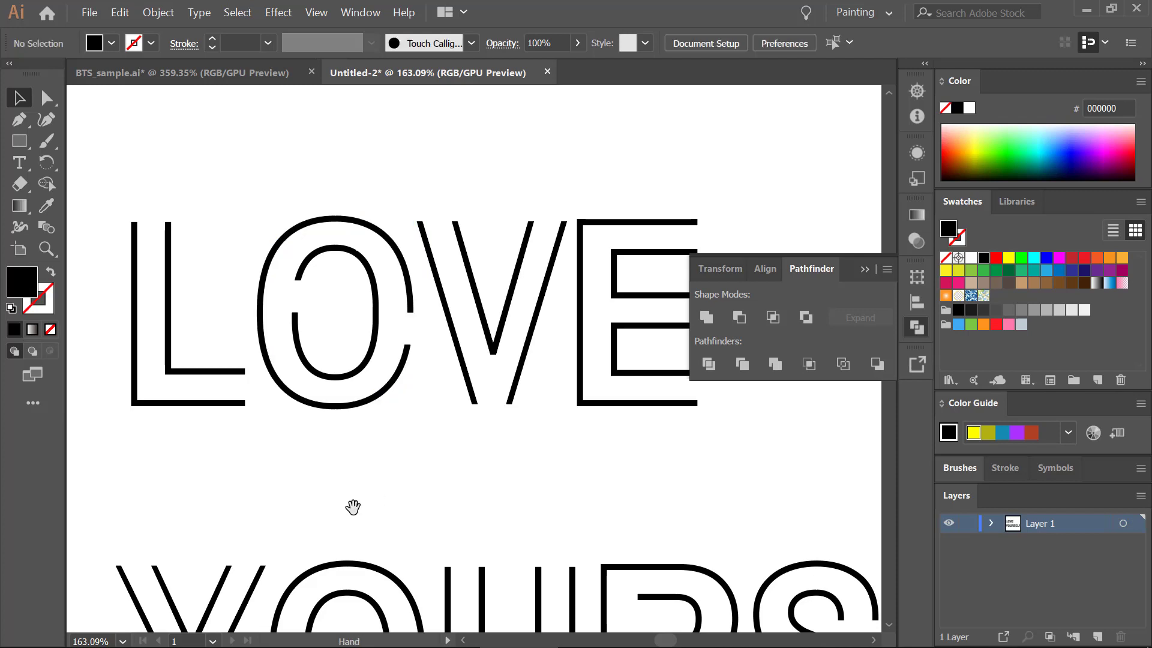
Duplicate the outer ring of the O in YOURSELF in place and split the copy into a grid of 6 rows
{"action": "left_click_drag", "start_coordinate": [352, 507], "coordinate": [336, 222]}
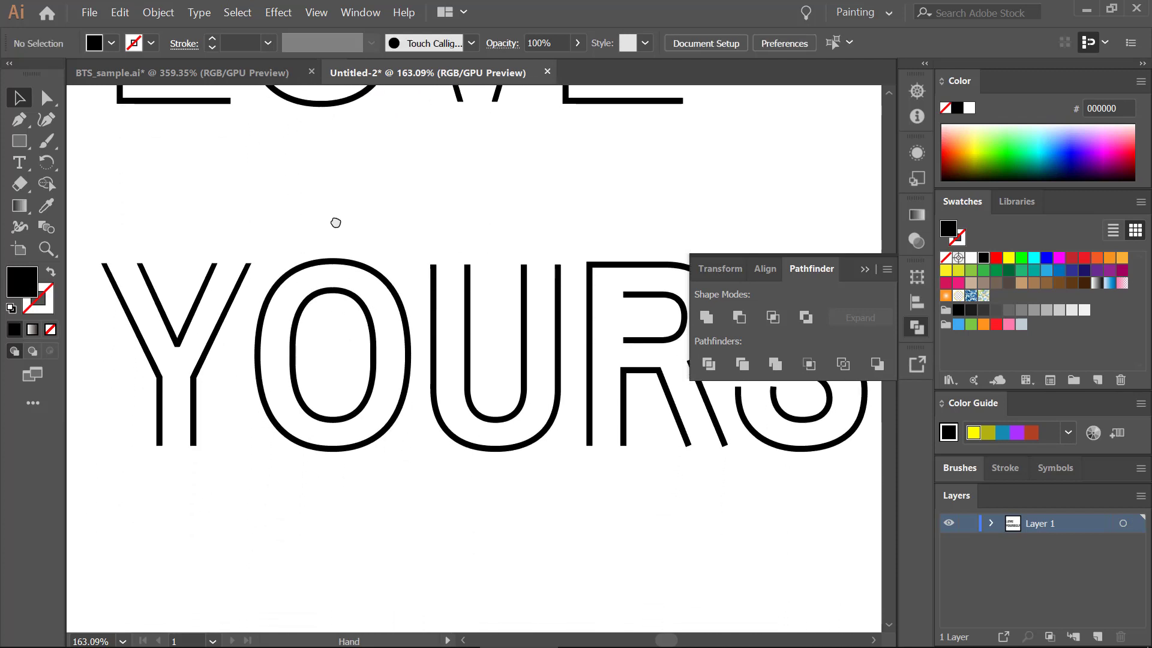
{"action": "left_click", "coordinate": [345, 260]}
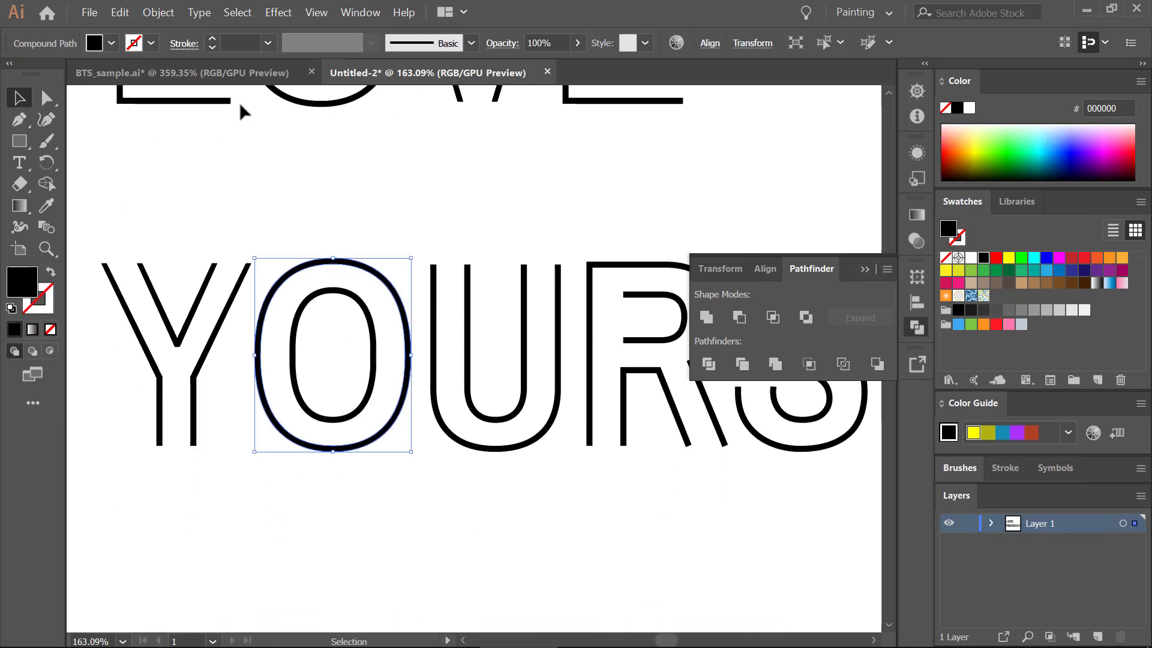
{"action": "left_click", "coordinate": [157, 12]}
{"action": "mouse_move", "coordinate": [316, 372]}
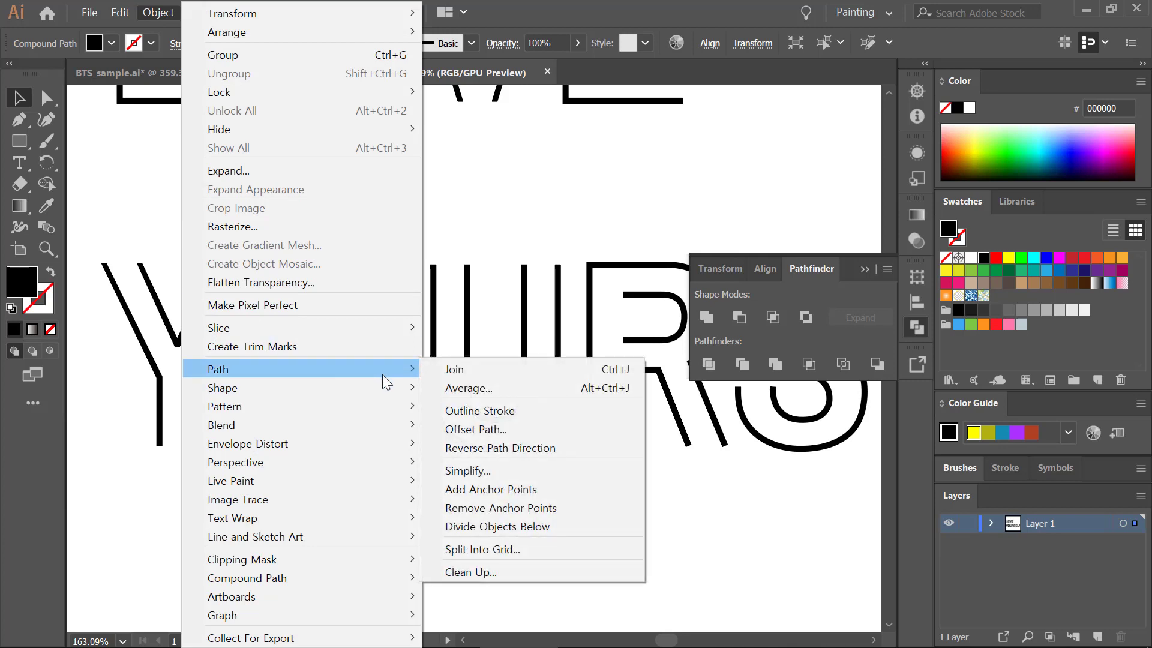
{"action": "left_click", "coordinate": [520, 546]}
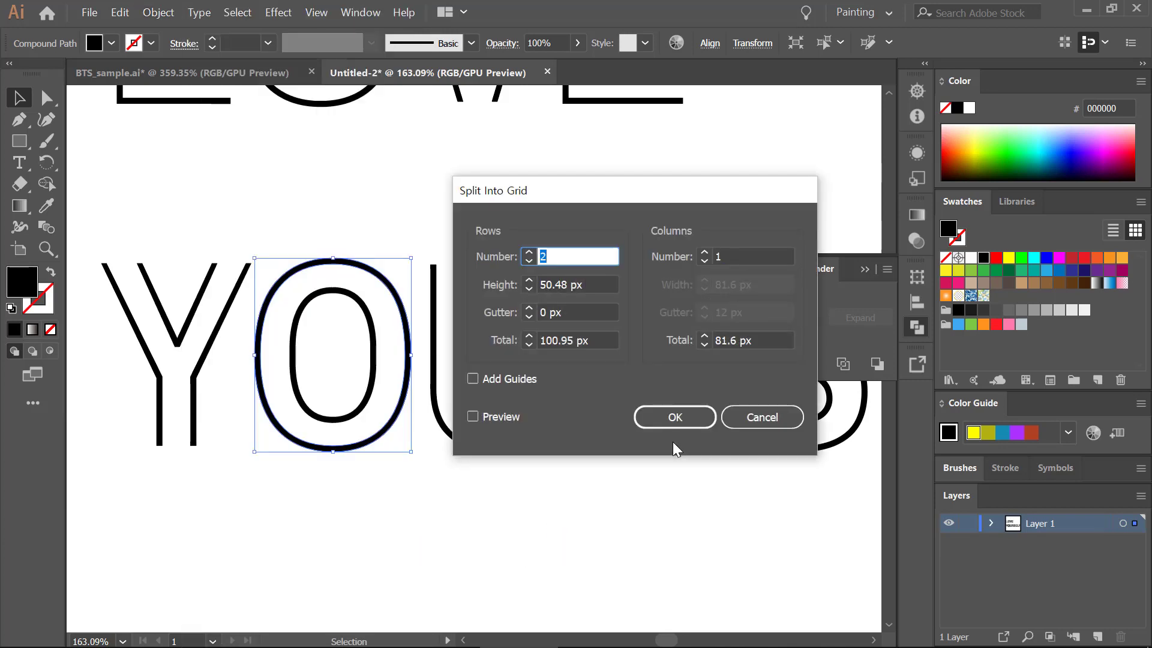
{"action": "type", "text": "6"}
{"action": "left_click", "coordinate": [686, 423]}
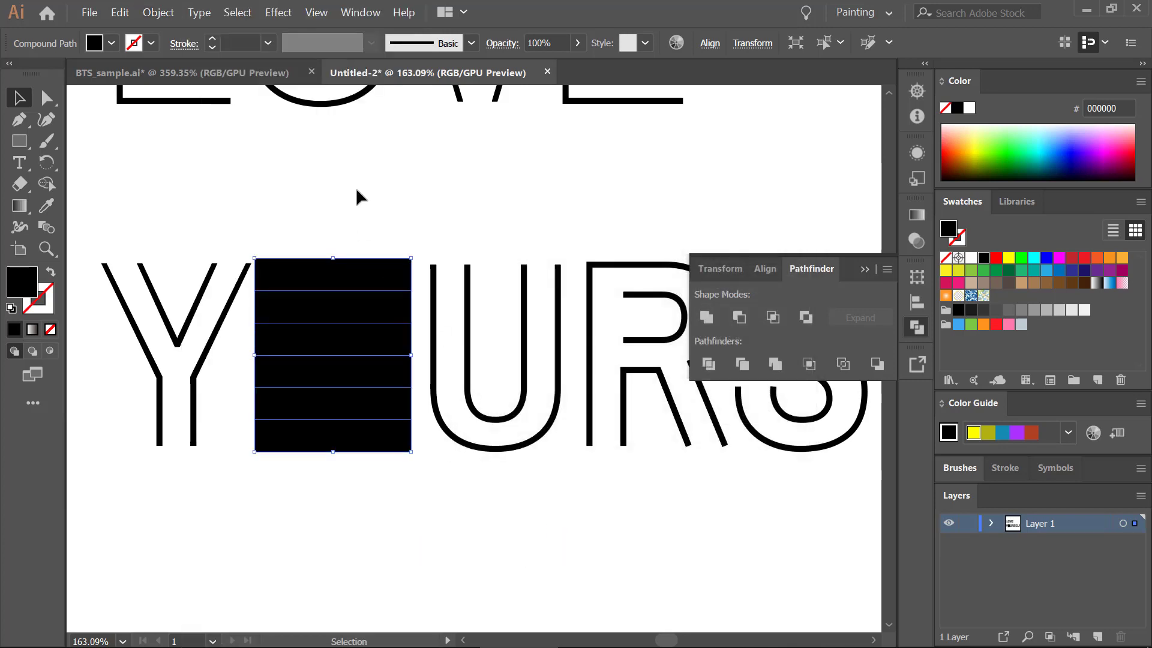
Release the compound path of the grid over the O in YOURSELF into separate rows
{"action": "left_click", "coordinate": [358, 192]}
{"action": "left_click", "coordinate": [390, 309]}
{"action": "right_click", "coordinate": [390, 308]}
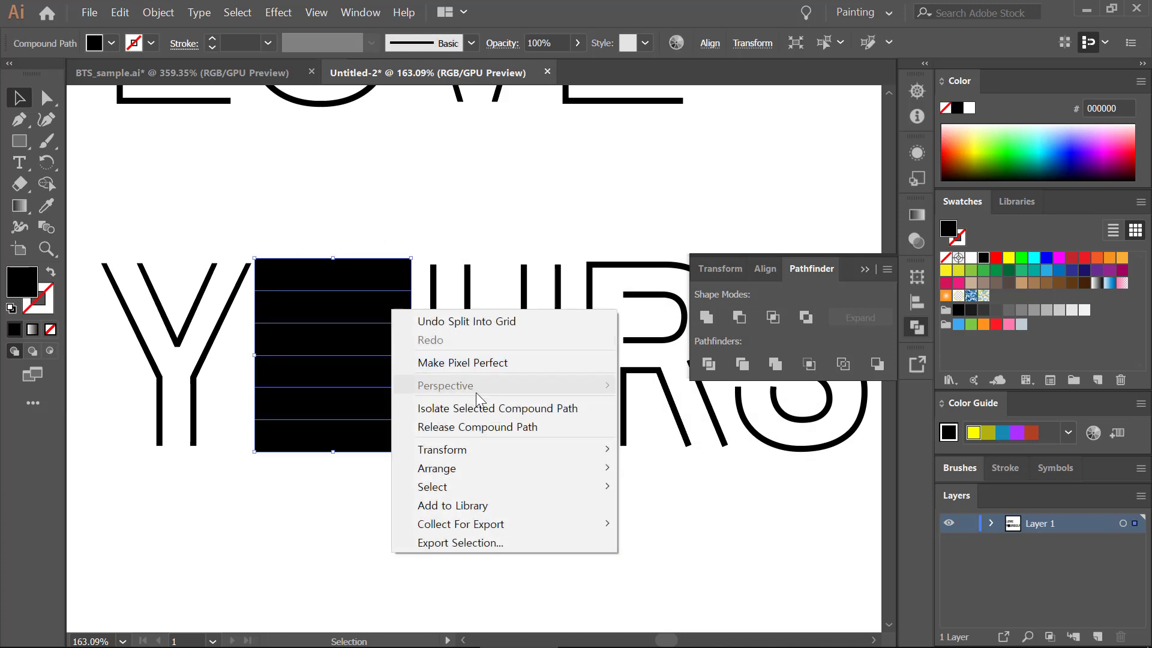
{"action": "left_click", "coordinate": [485, 427]}
{"action": "left_click", "coordinate": [390, 227]}
Delete the two uppermost and two lowermost grid rows over the O in YOURSELF, keeping the two middle ones
{"action": "left_click", "coordinate": [398, 279]}
{"action": "key", "text": "Delete"}
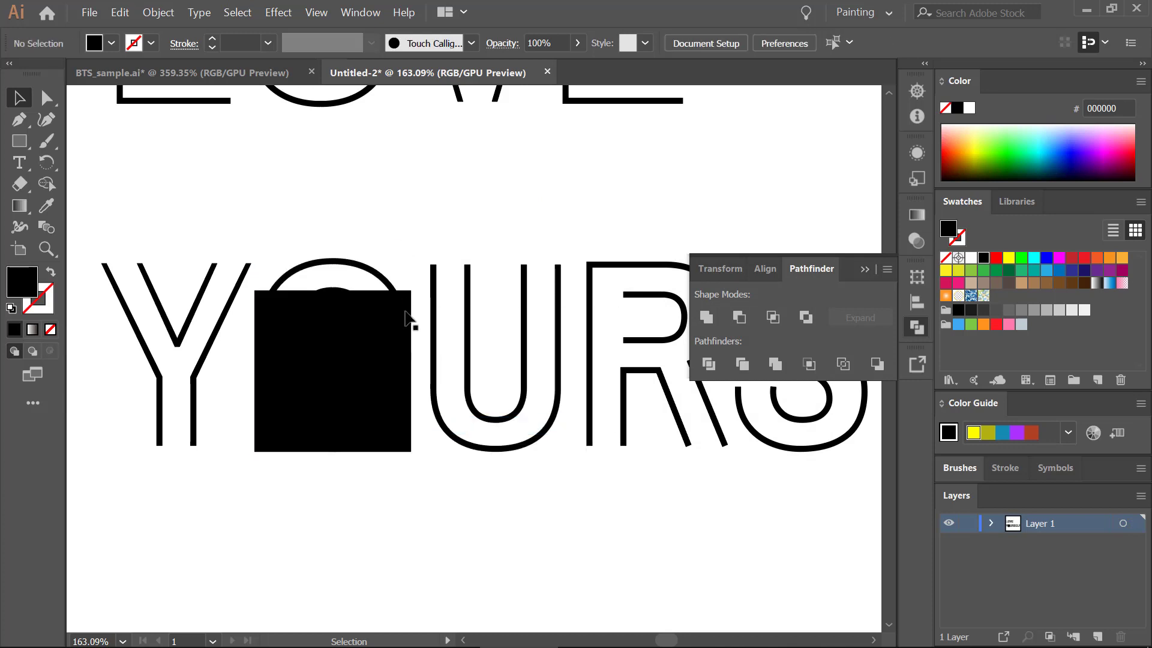
{"action": "left_click", "coordinate": [408, 312]}
{"action": "key", "text": "Delete"}
{"action": "left_click", "coordinate": [409, 441]}
{"action": "key", "text": "Delete"}
{"action": "left_click", "coordinate": [408, 403]}
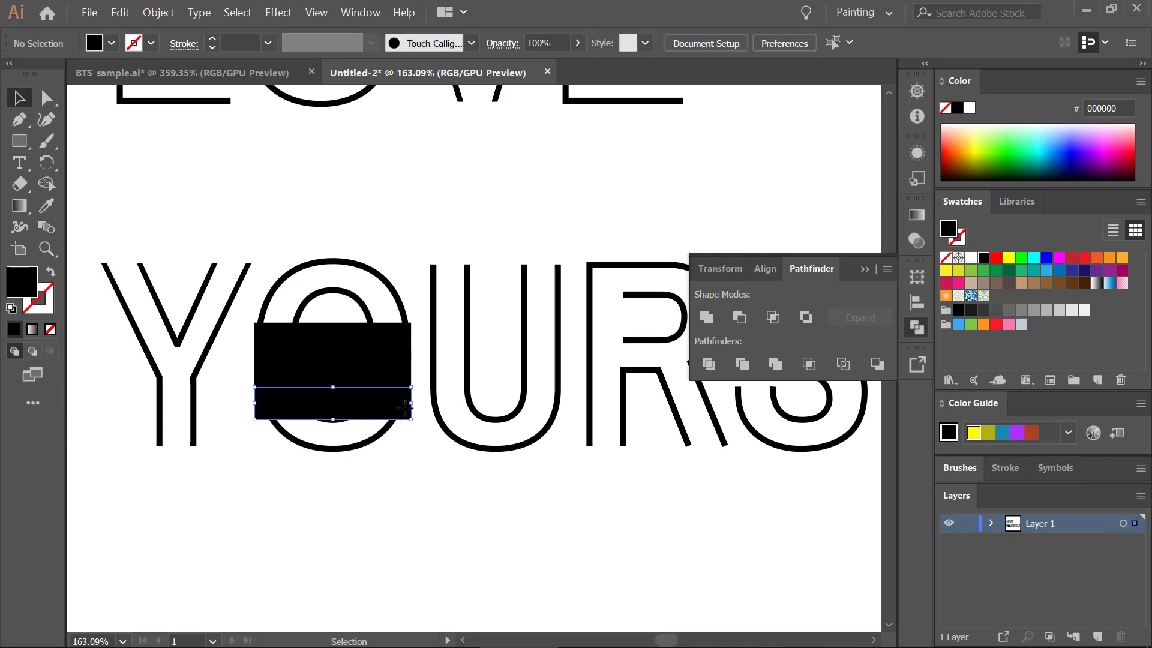
{"action": "key", "text": "Delete"}
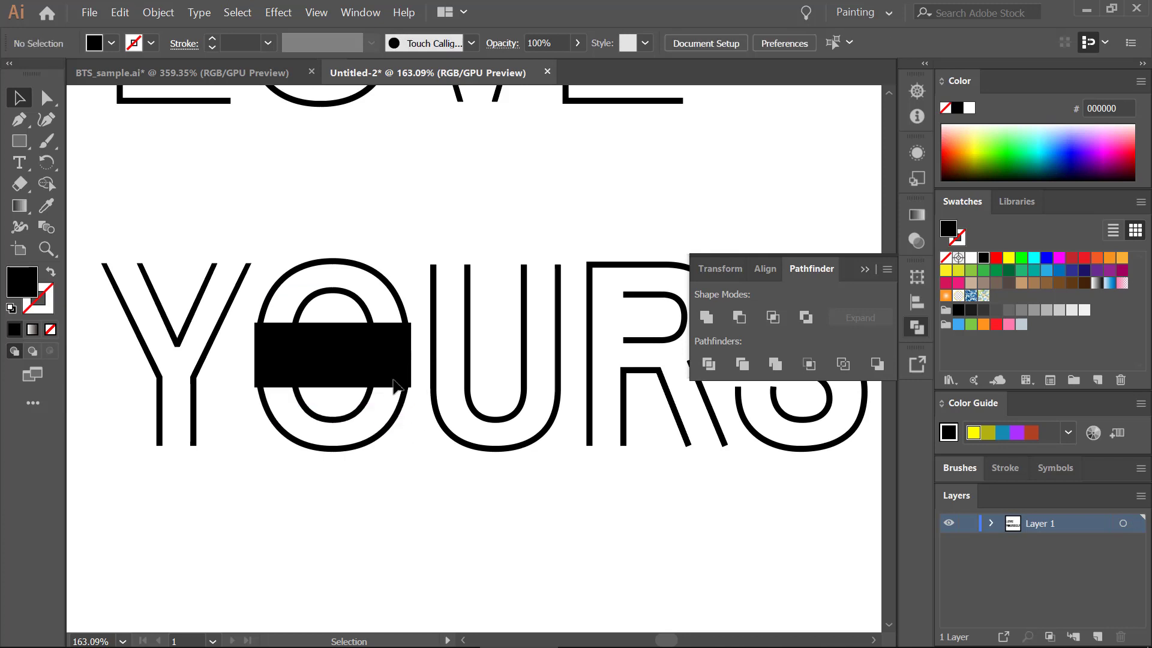
Fill the two middle grid rows over the O in YOURSELF with yellow and bring them to the front
{"action": "left_click", "coordinate": [391, 339]}
{"action": "left_click", "coordinate": [1009, 258]}
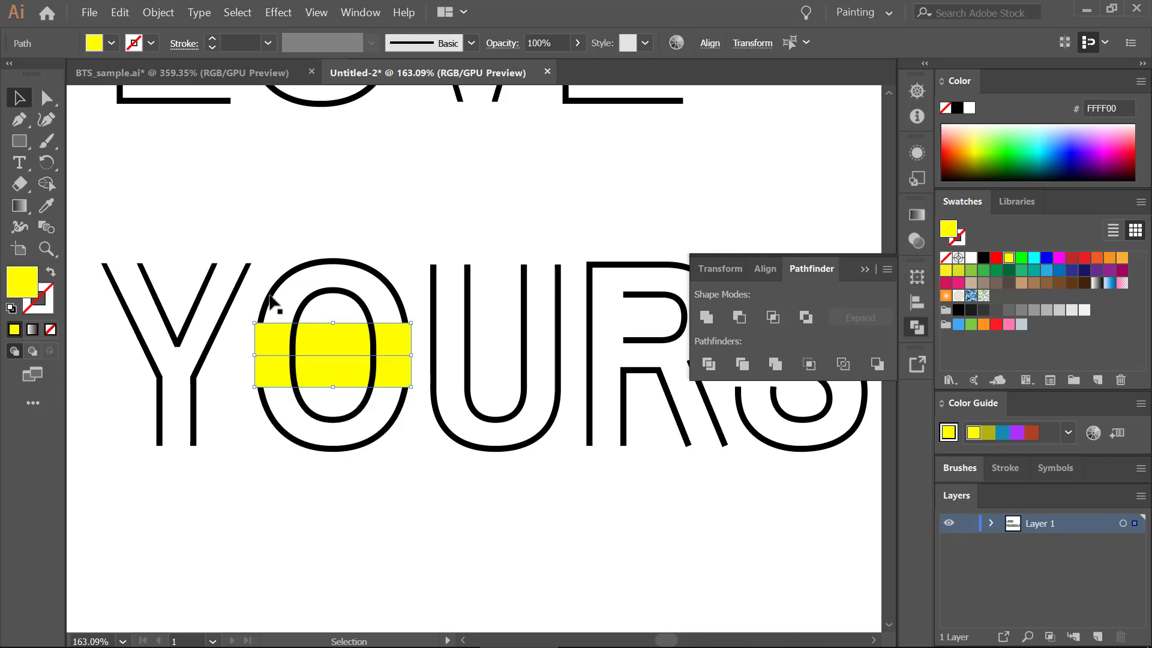
{"action": "right_click", "coordinate": [386, 332]}
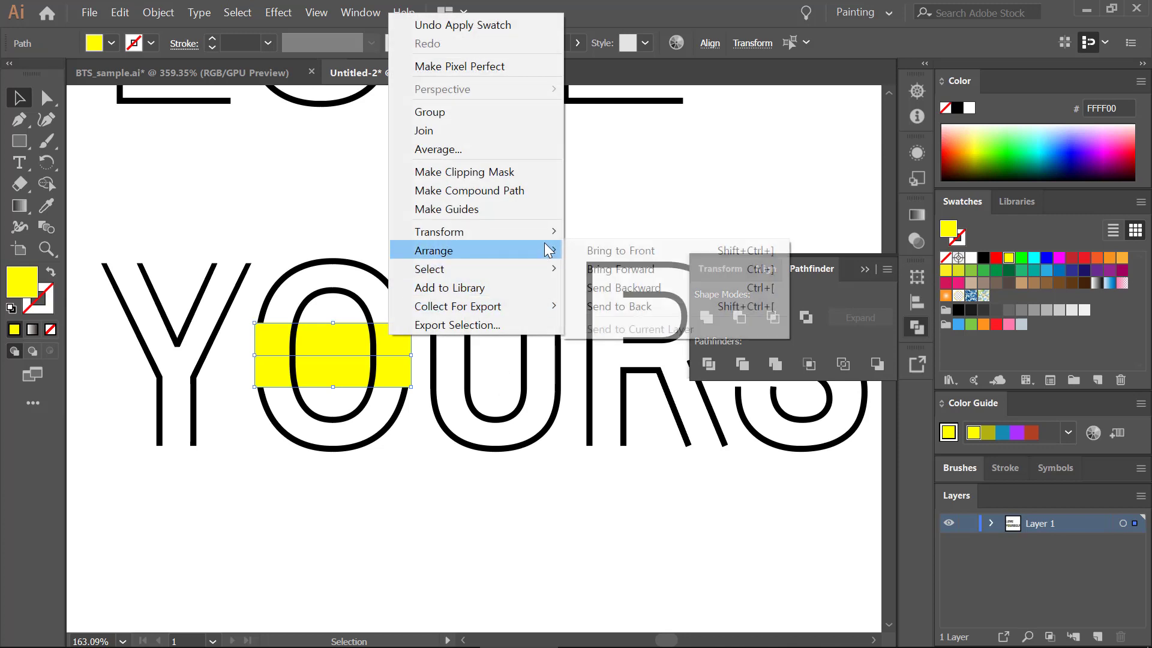
{"action": "left_click", "coordinate": [639, 252]}
{"action": "left_click", "coordinate": [394, 242]}
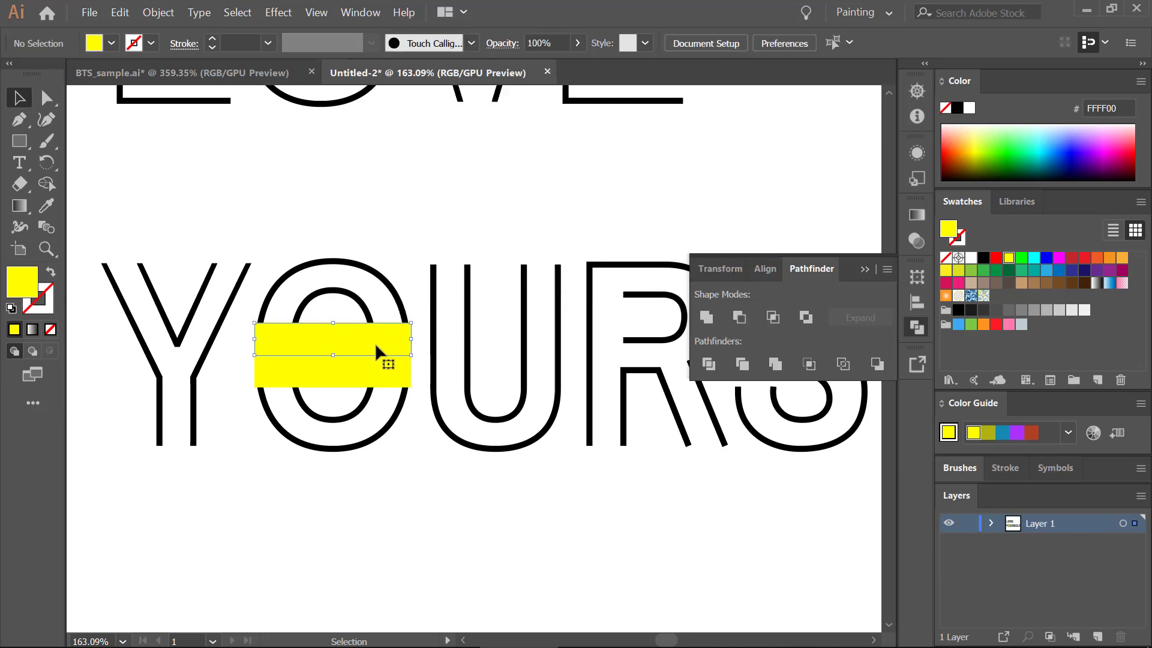
Shrink the yellow rows into small blocks, the upper one over the inner ring's left side and the lower one over the outer ring's right side
{"action": "left_click", "coordinate": [375, 343]}
{"action": "left_click_drag", "start_coordinate": [411, 339], "coordinate": [394, 372]}
{"action": "left_click", "coordinate": [290, 377]}
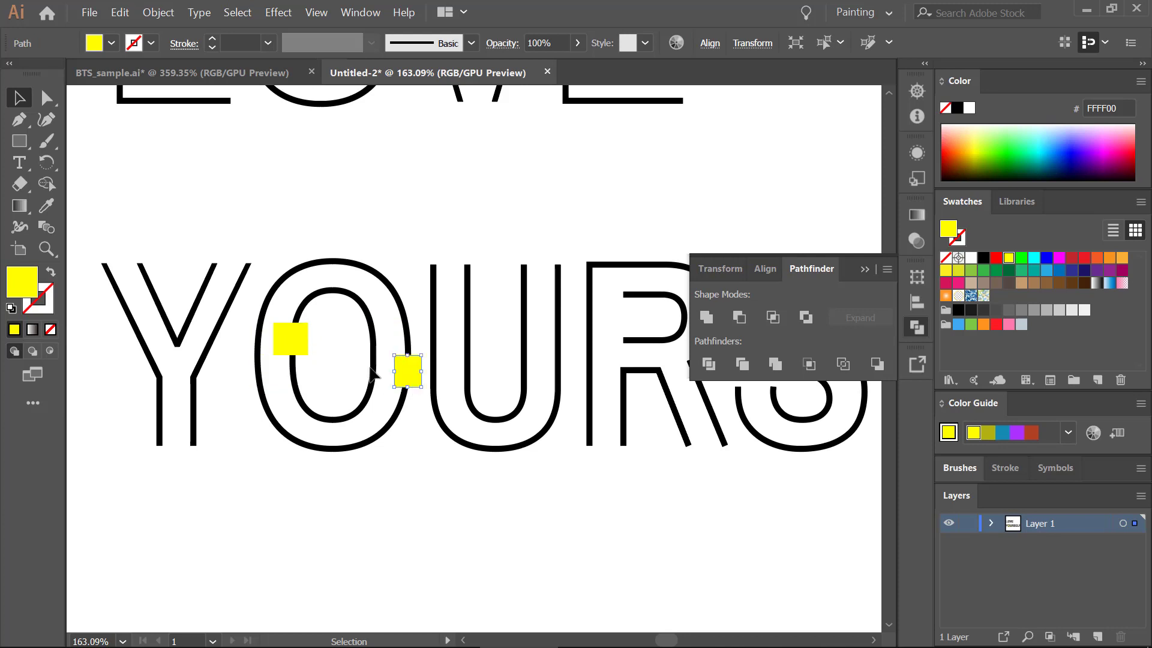
Cut a gap in the inner ring of the O in YOURSELF by subtracting the upper yellow block with Minus Front
{"action": "left_click", "coordinate": [292, 342]}
{"action": "left_click", "coordinate": [299, 309], "text": "shift"}
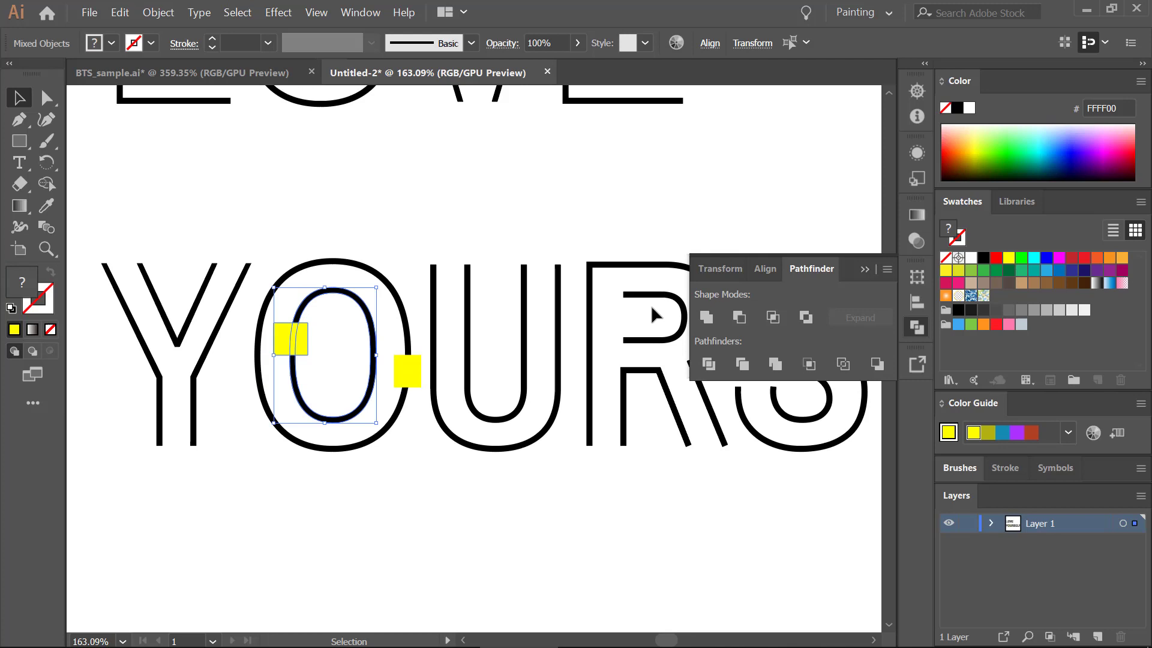
{"action": "left_click", "coordinate": [738, 318]}
Cut a gap in the outer ring of the O in YOURSELF by subtracting the lower yellow block with Minus Front
{"action": "left_click", "coordinate": [408, 375]}
{"action": "left_click", "coordinate": [410, 396], "text": "shift"}
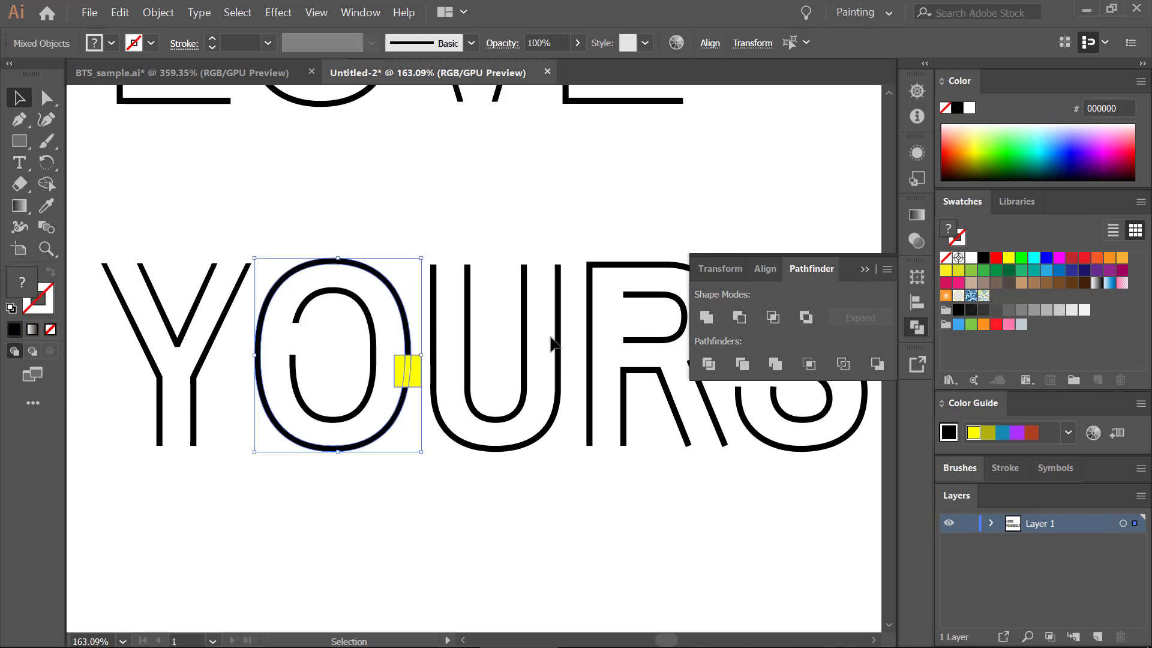
{"action": "left_click", "coordinate": [739, 317]}
{"action": "left_click", "coordinate": [559, 502]}
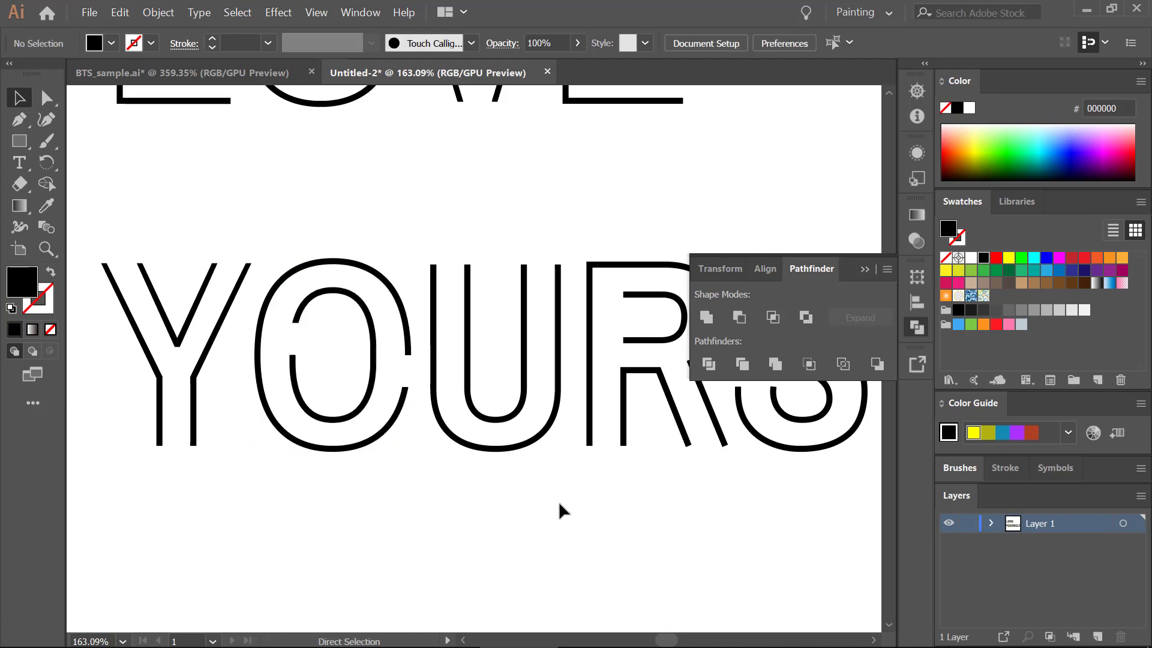
{"action": "key", "text": "ctrl+0"}
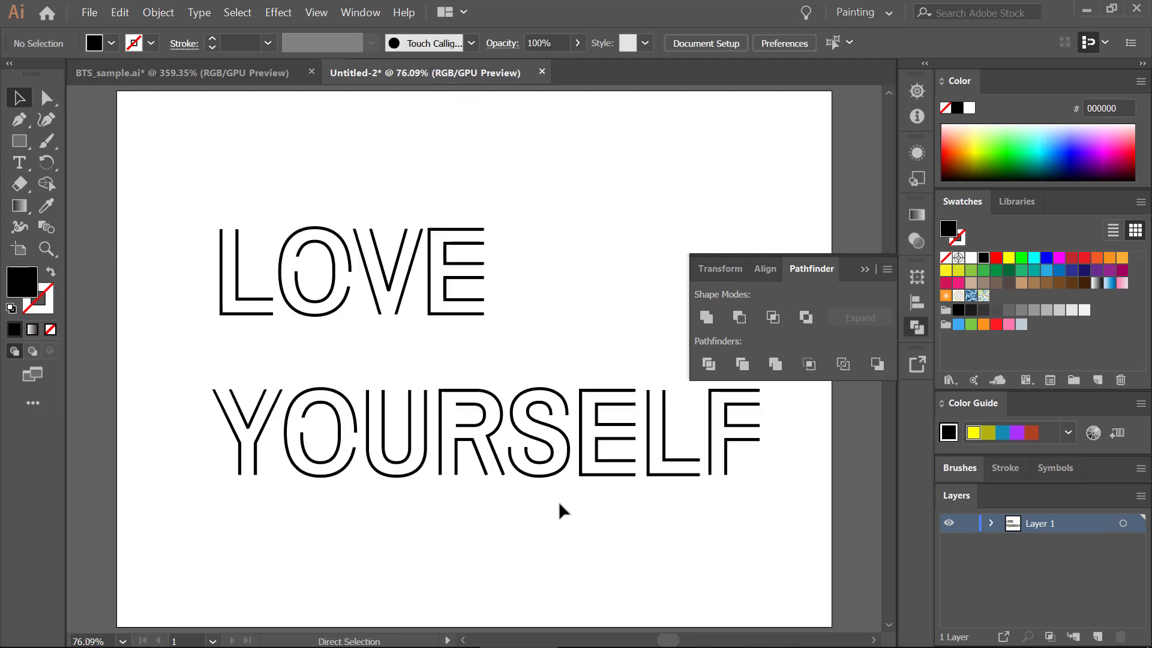
Give all the LOVE YOURSELF lettering a white fill and no stroke
{"action": "left_click", "coordinate": [864, 269]}
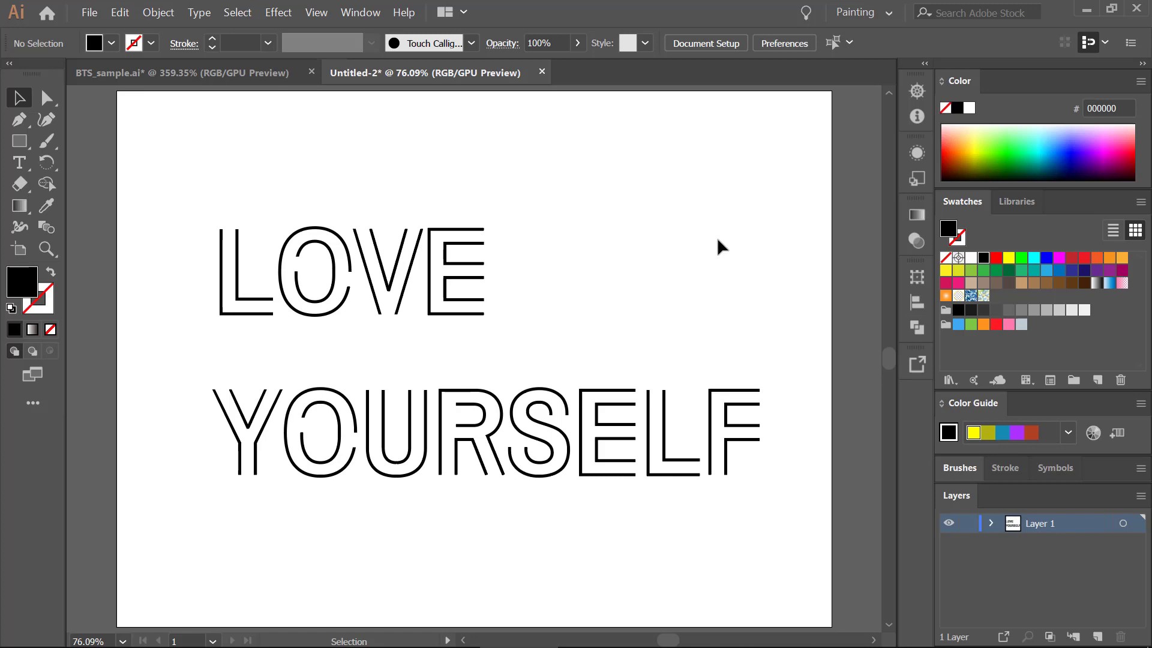
{"action": "mouse_move", "coordinate": [147, 193]}
{"action": "left_mouse_down"}
{"action": "mouse_move", "coordinate": [378, 342]}
{"action": "mouse_move", "coordinate": [801, 516]}
{"action": "left_mouse_up"}
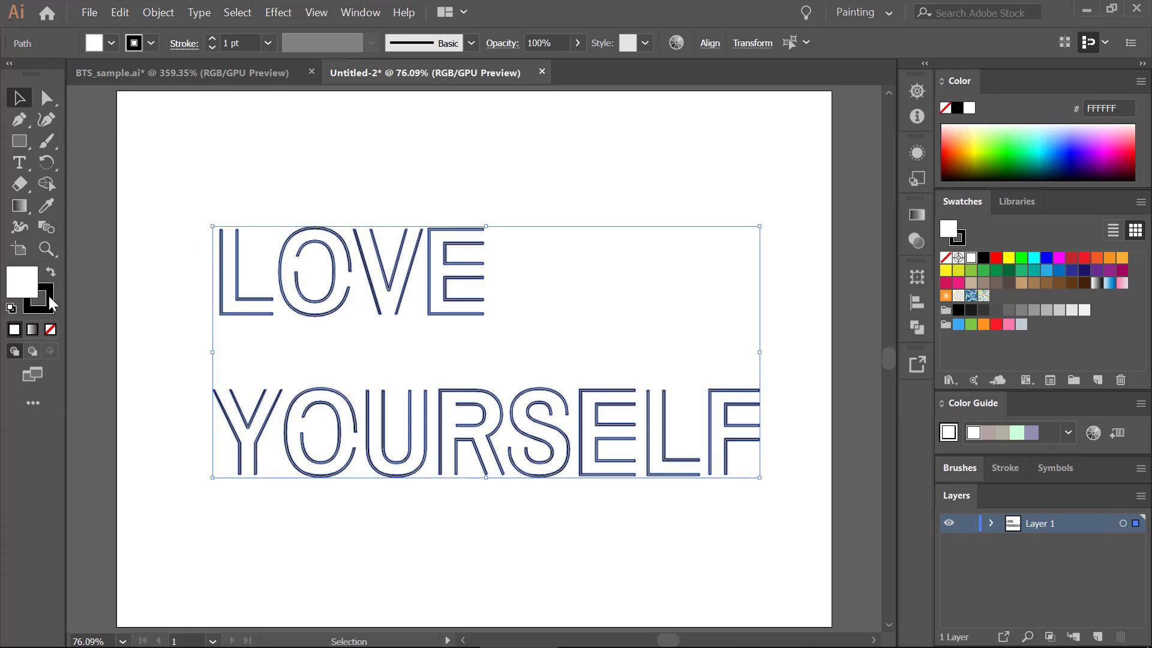
{"action": "left_click", "coordinate": [51, 330]}
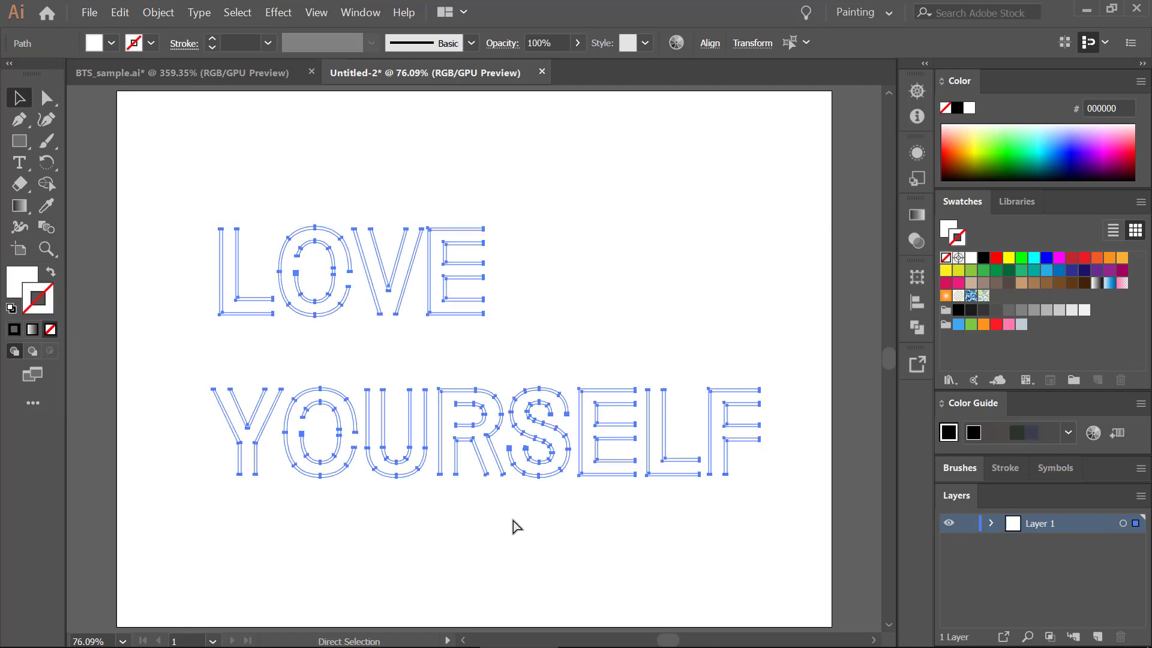
Switch to Photoshop, paste the white lettering onto the pink gradient document as a vector Smart Object, and commit the placement
{"action": "key", "text": "alt+Tab"}
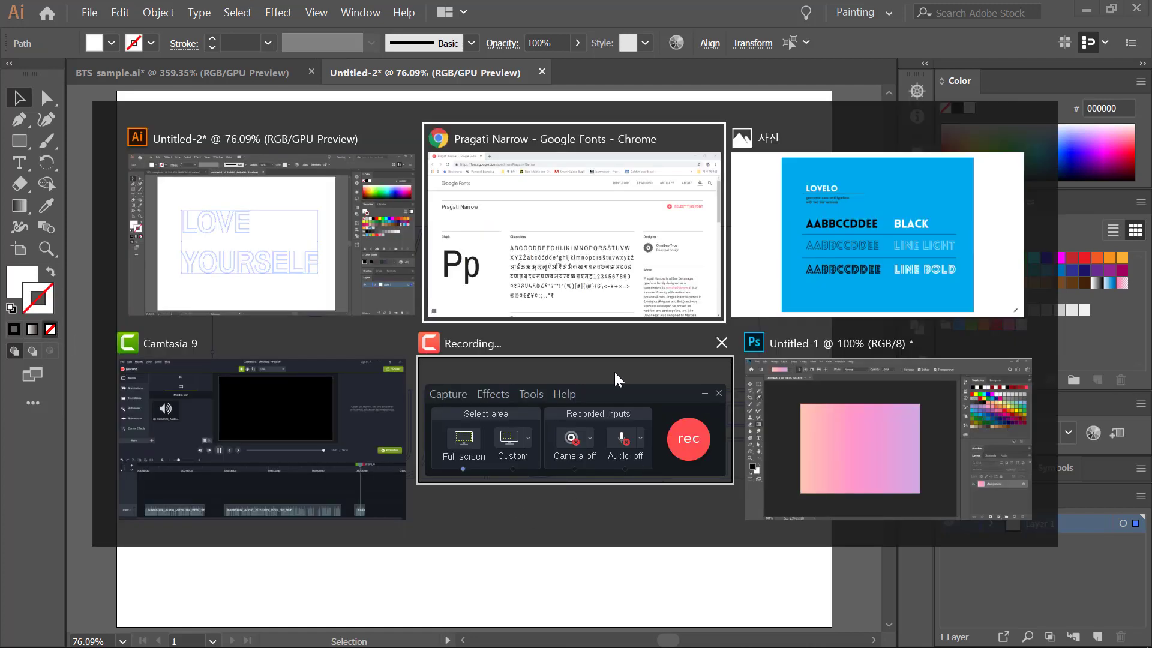
{"action": "left_click", "coordinate": [808, 409]}
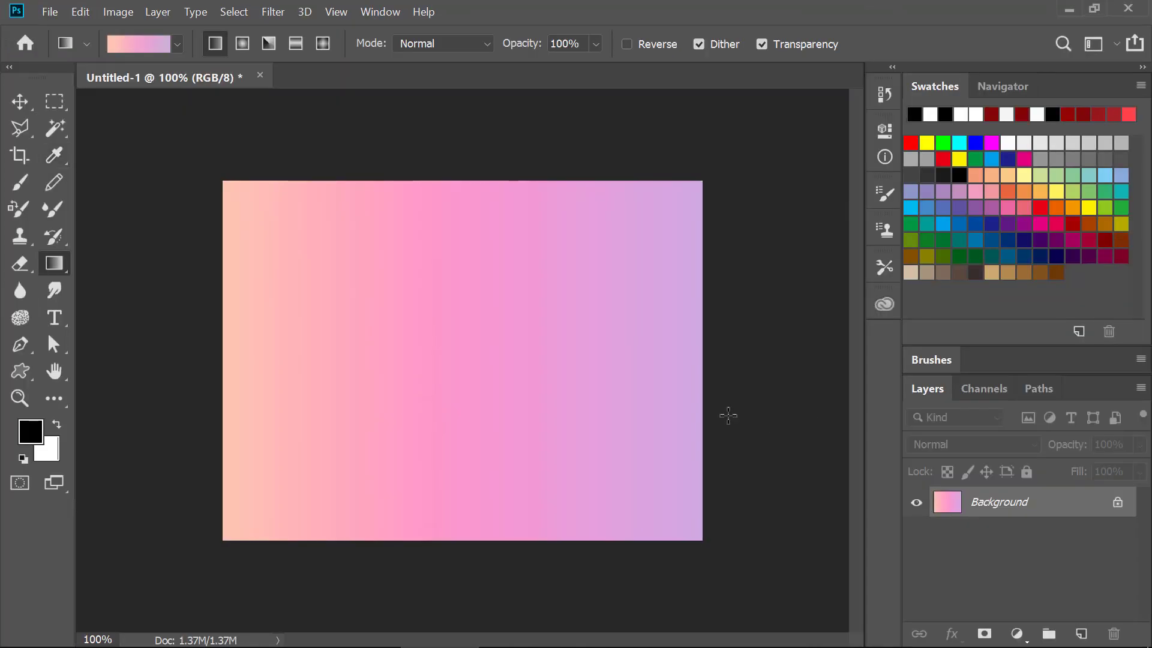
{"action": "key", "text": "ctrl+v"}
{"action": "left_click", "coordinate": [708, 190]}
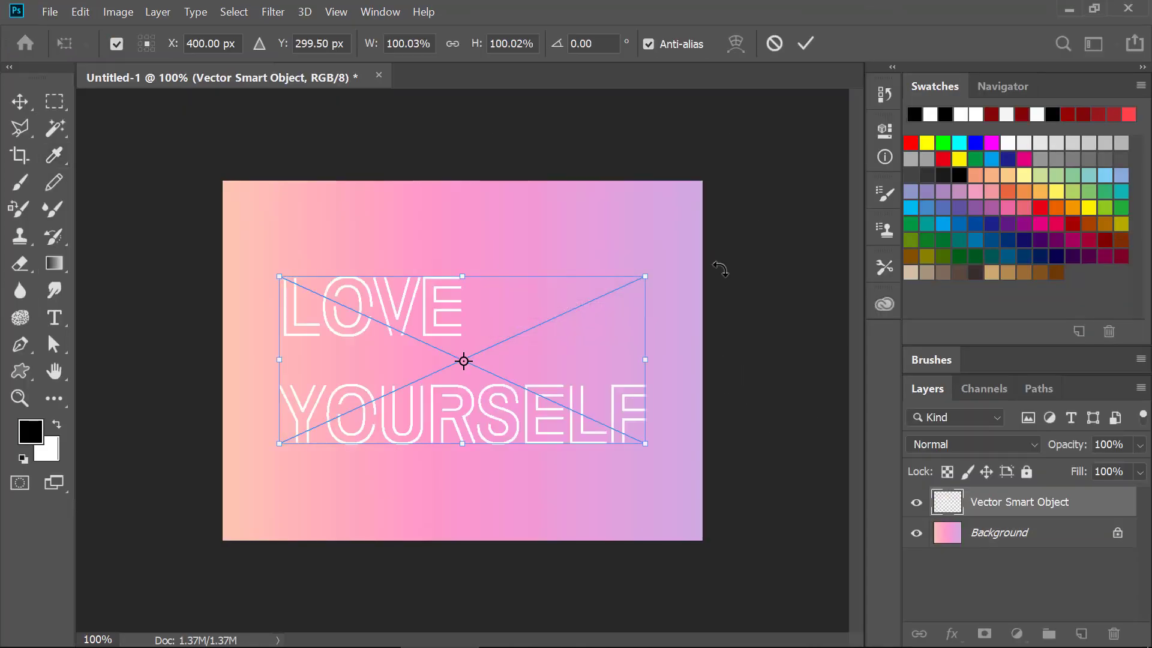
{"action": "key", "text": "g"}
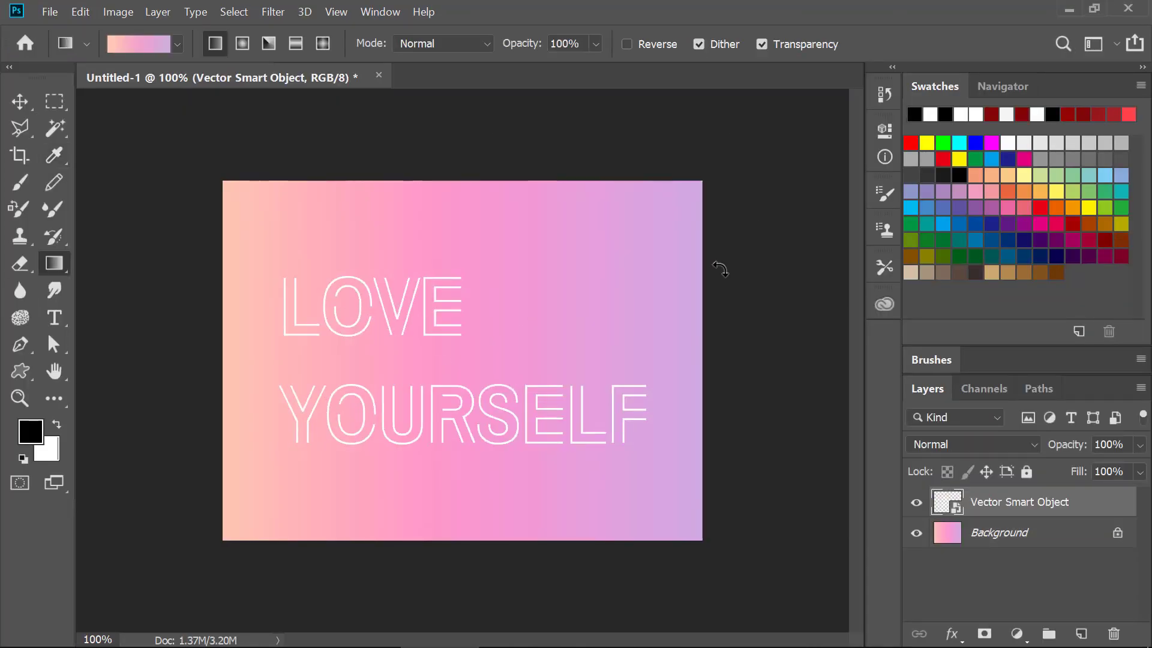